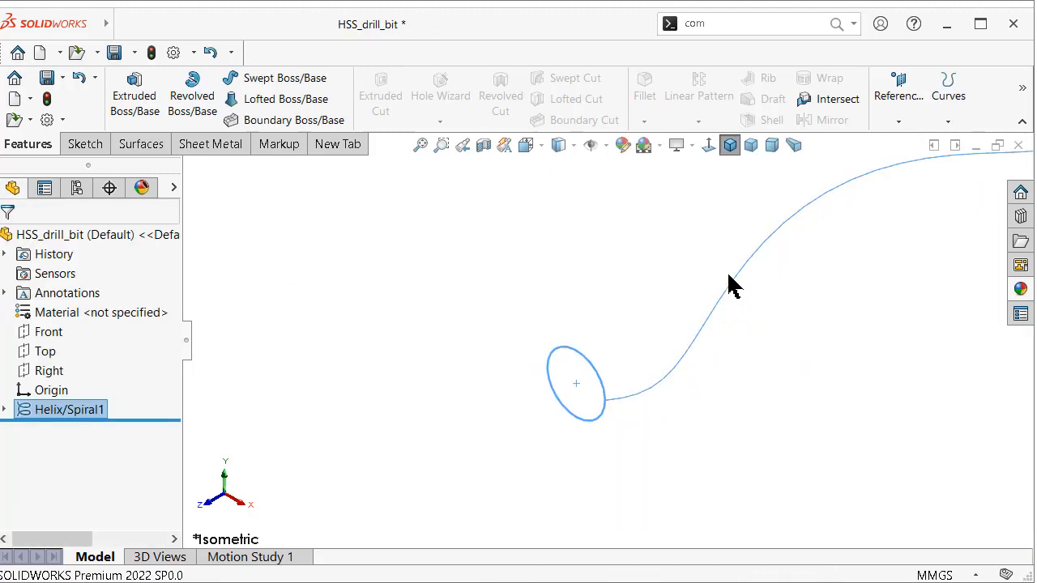
Set up a boss extrusion of the helix's base circle, Blind, 74 mm deep, with the direction reversed along the helix
click(421, 145)
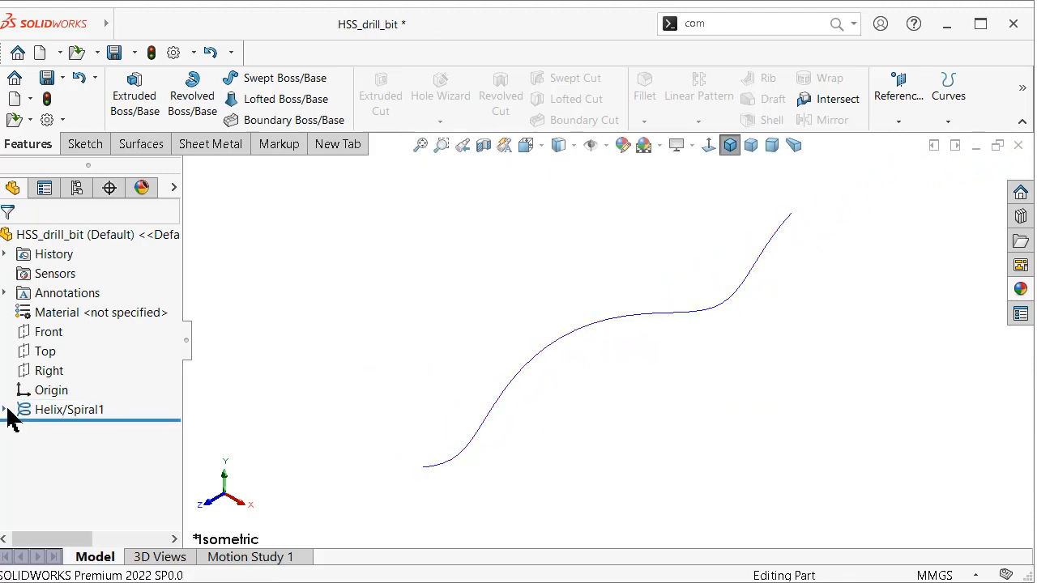
click(5, 410)
click(76, 433)
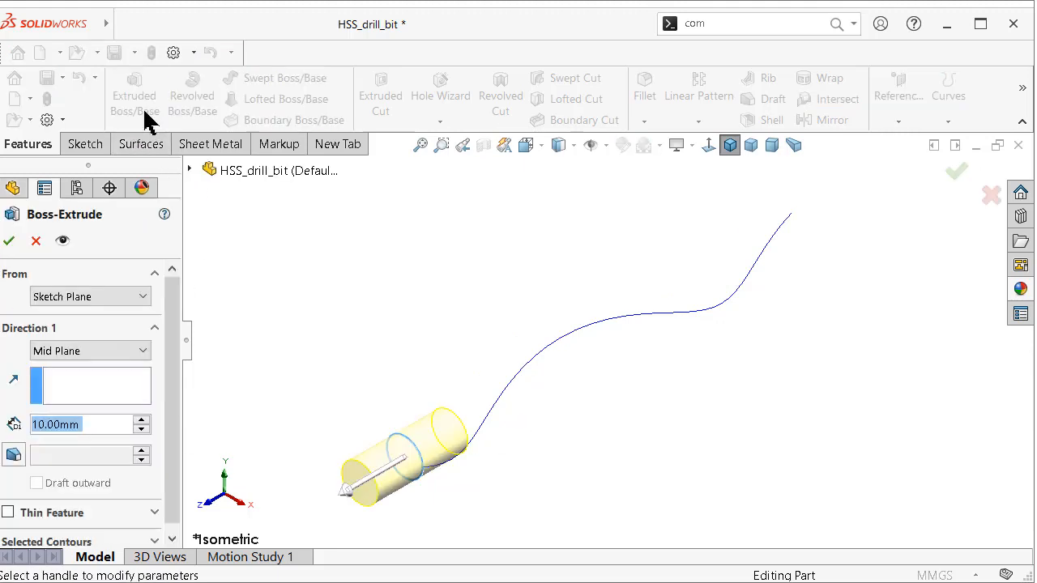
click(126, 352)
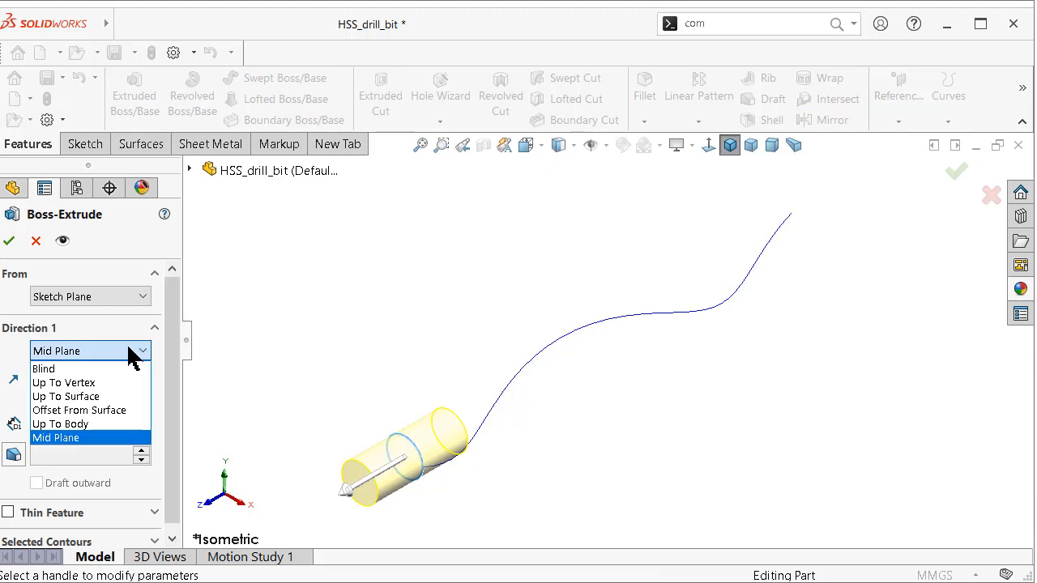
click(118, 369)
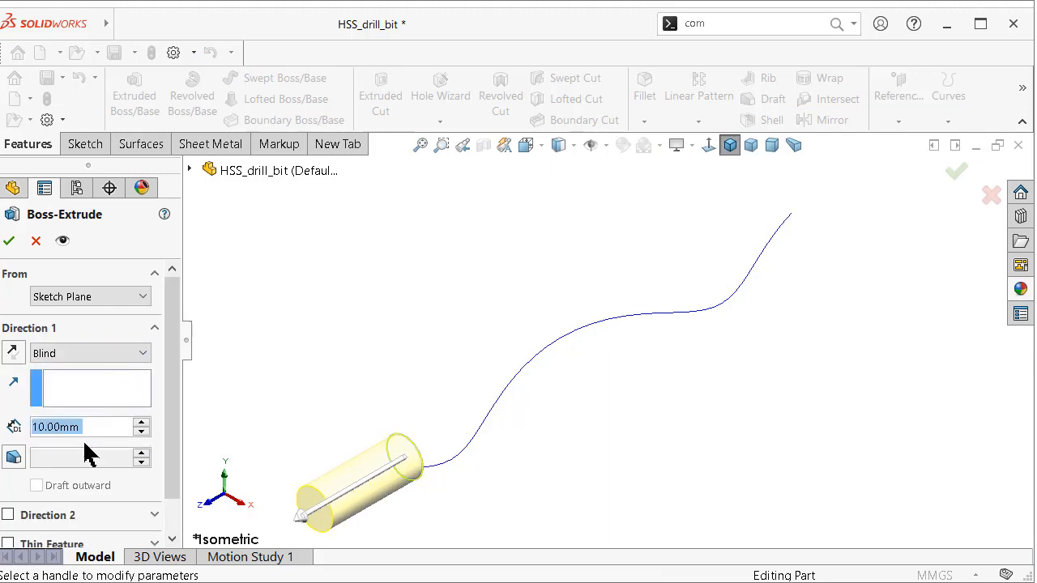
text(74)
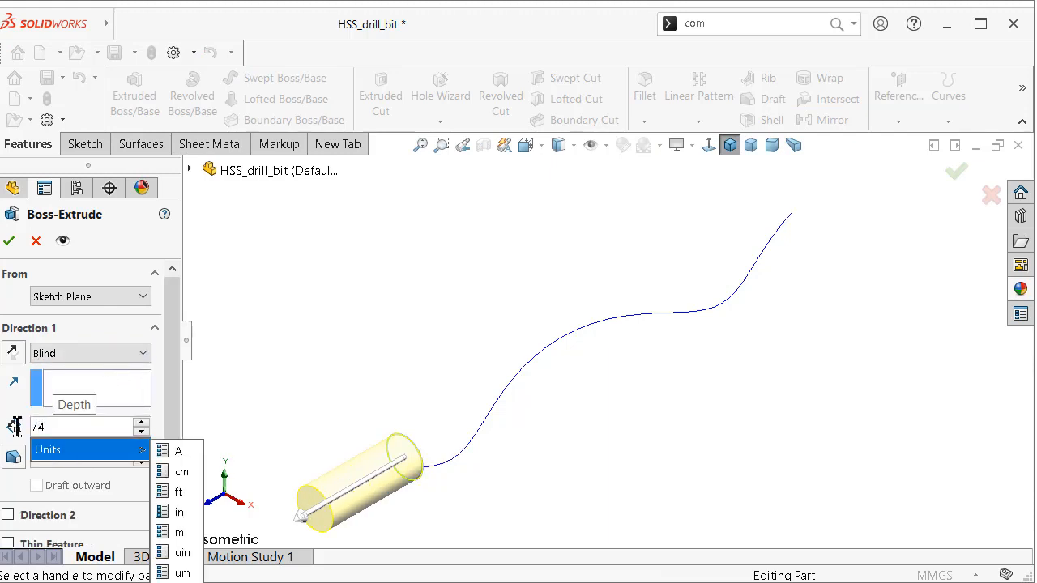
key(Return)
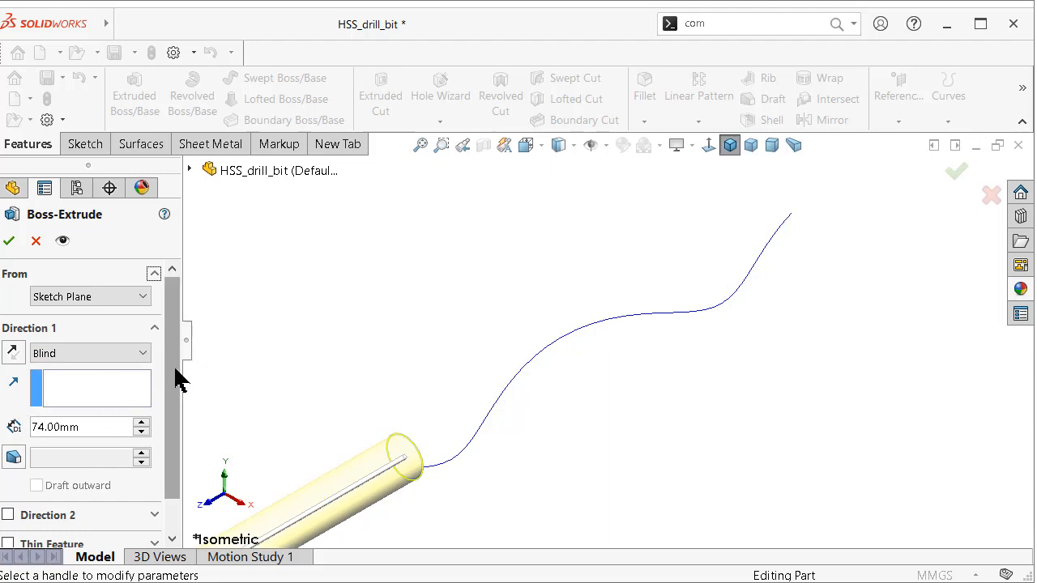
click(17, 357)
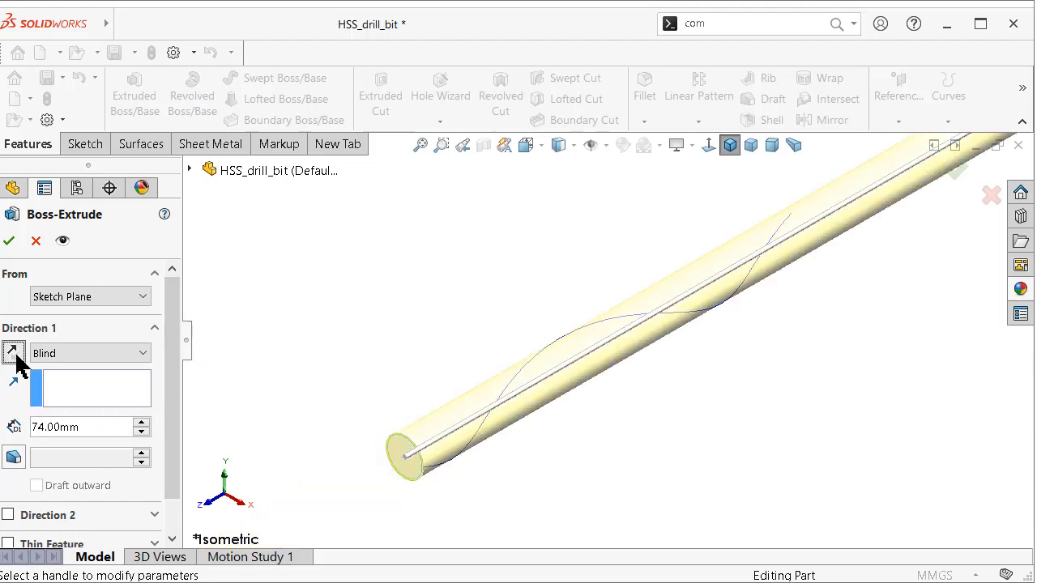
Start the extrusion at a 4.25 mm offset from the sketch plane, flip the offset towards the helix, and create the feature
click(84, 300)
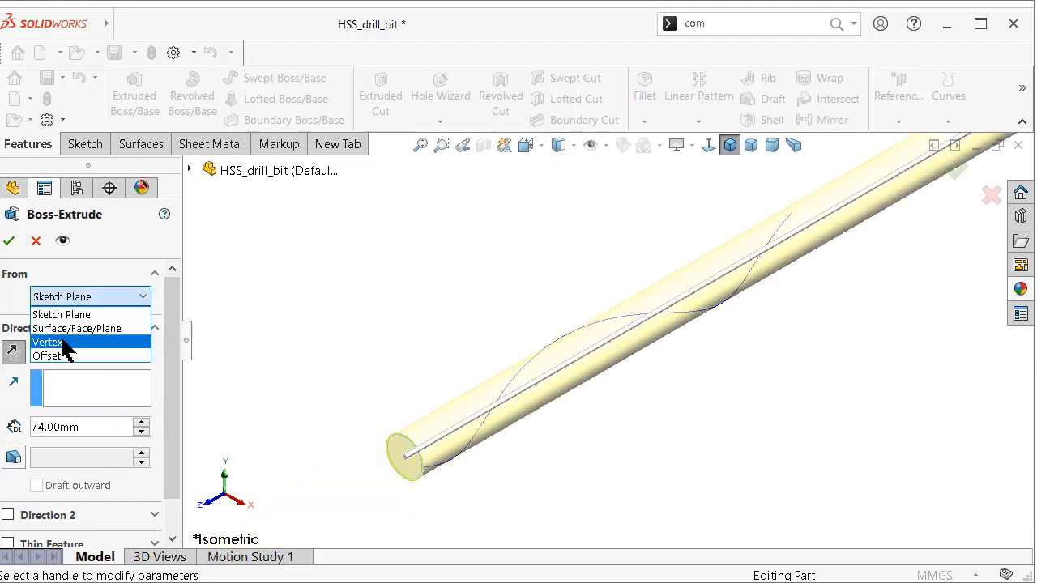
click(49, 356)
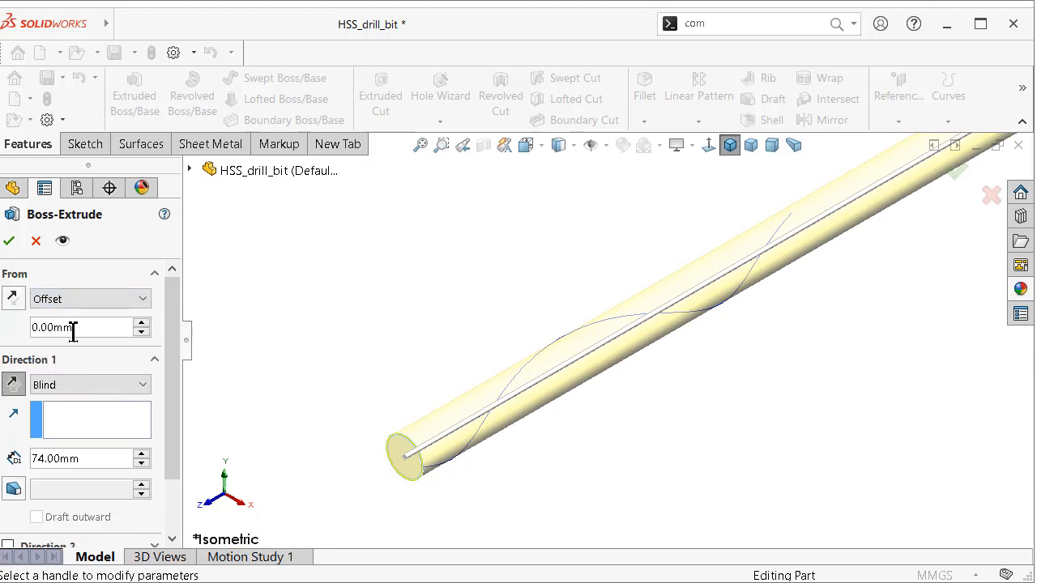
text(4.25)
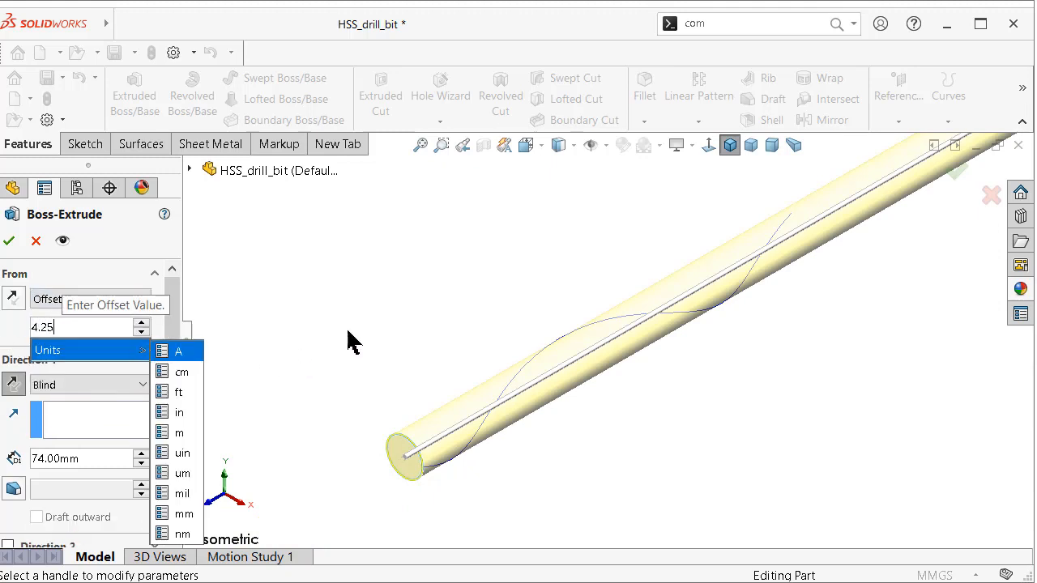
key(Return)
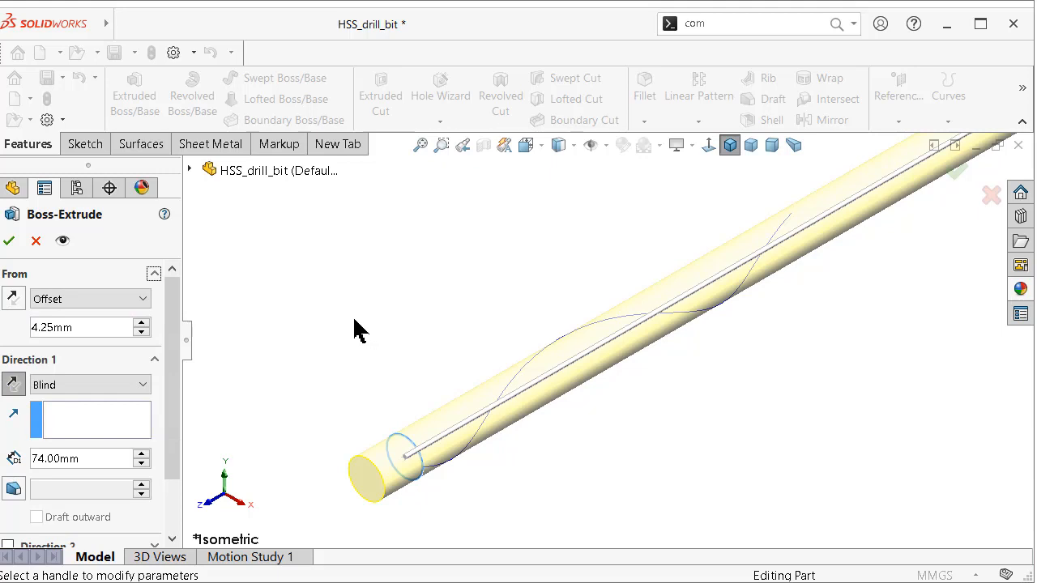
click(17, 299)
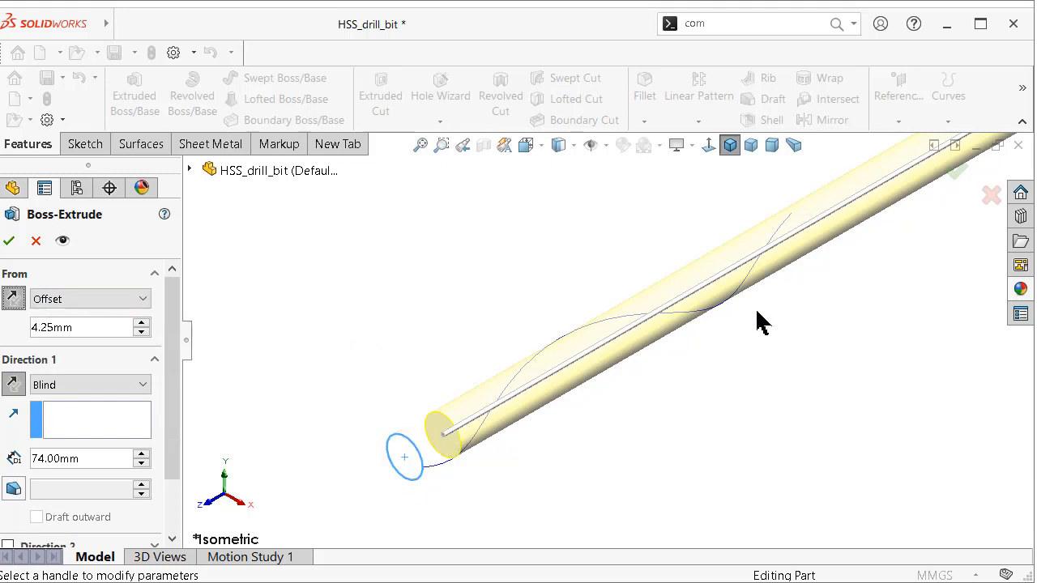
scroll(753, 287, up, 3)
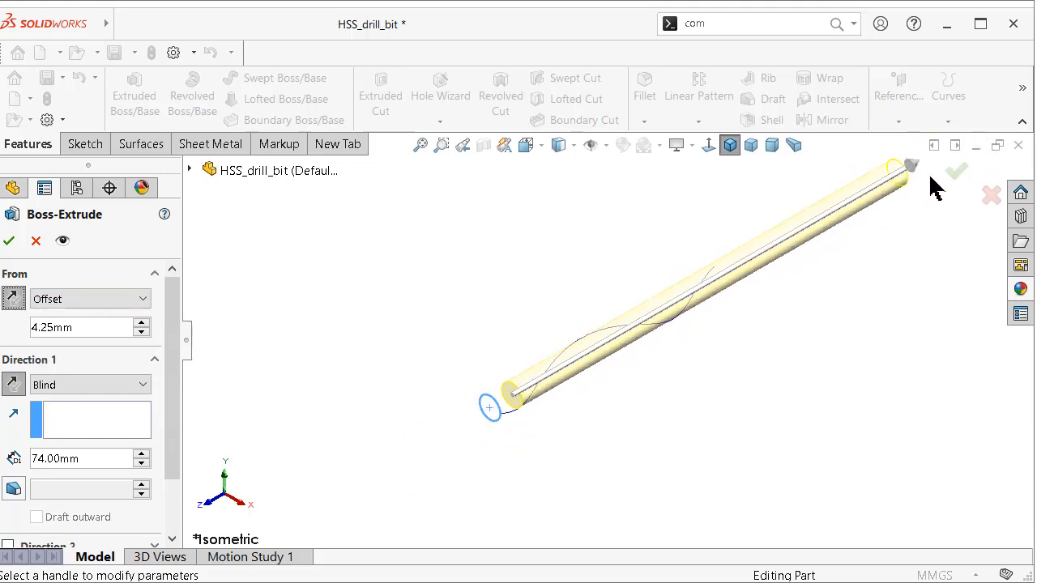
scroll(169, 347, down, 3)
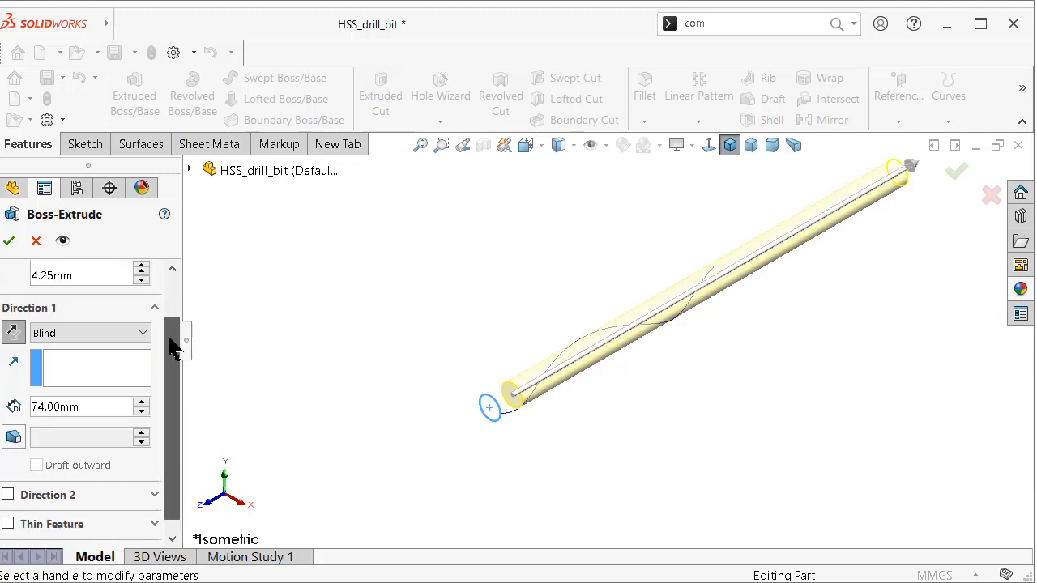
scroll(168, 324, up, 3)
click(9, 242)
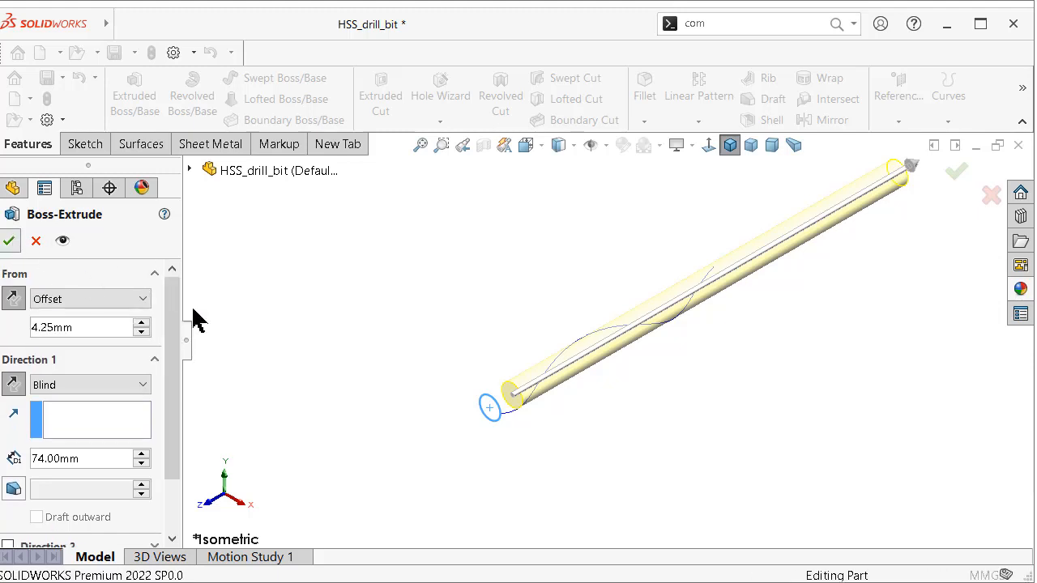
Apply an appearance from the appearance library to the extruded cylinder and save the part
scroll(708, 278, down, 3)
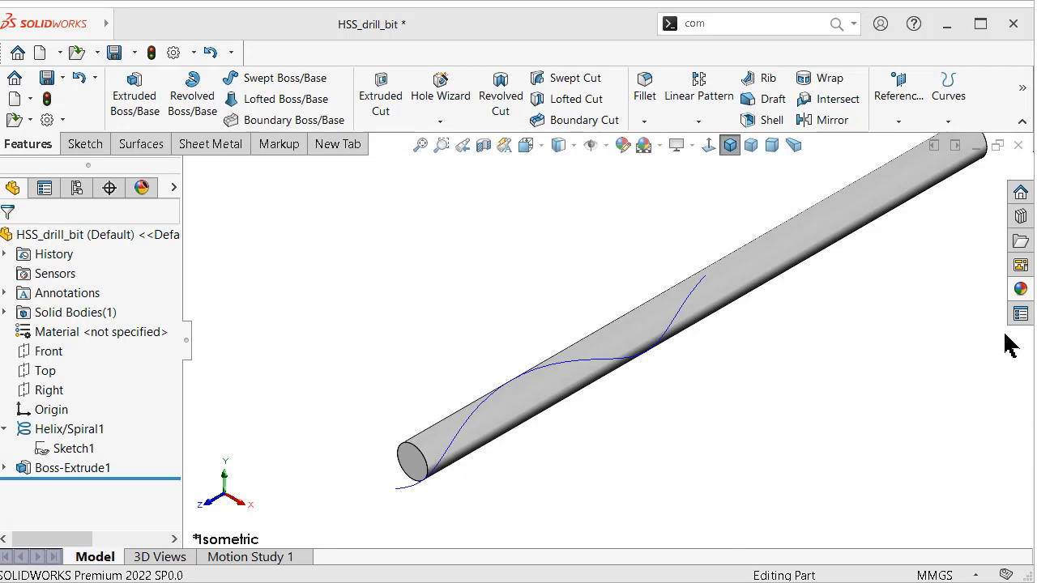
click(1019, 290)
drag(766, 484, 454, 348)
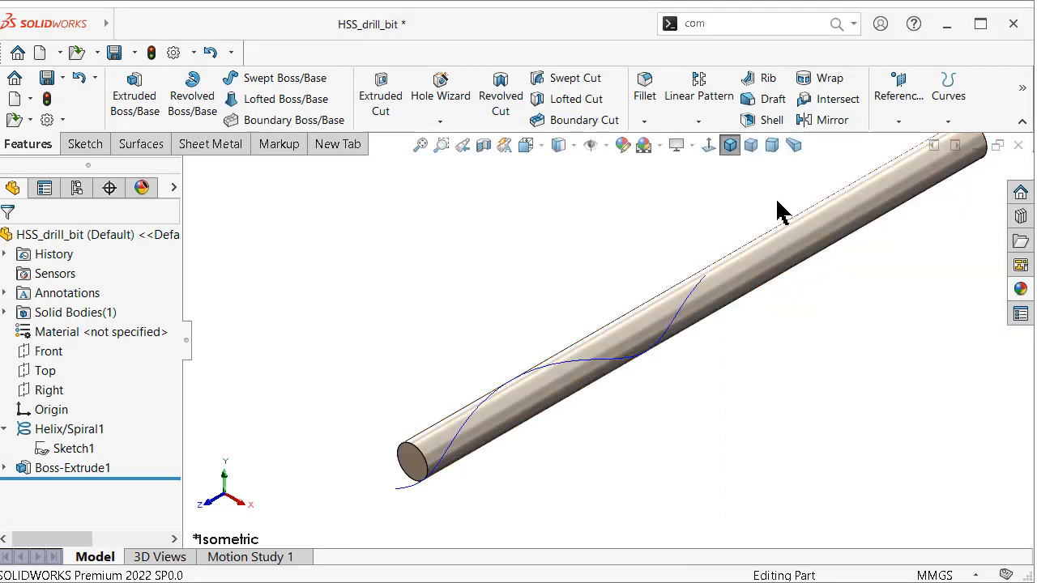
scroll(753, 243, down, 3)
scroll(683, 362, up, 3)
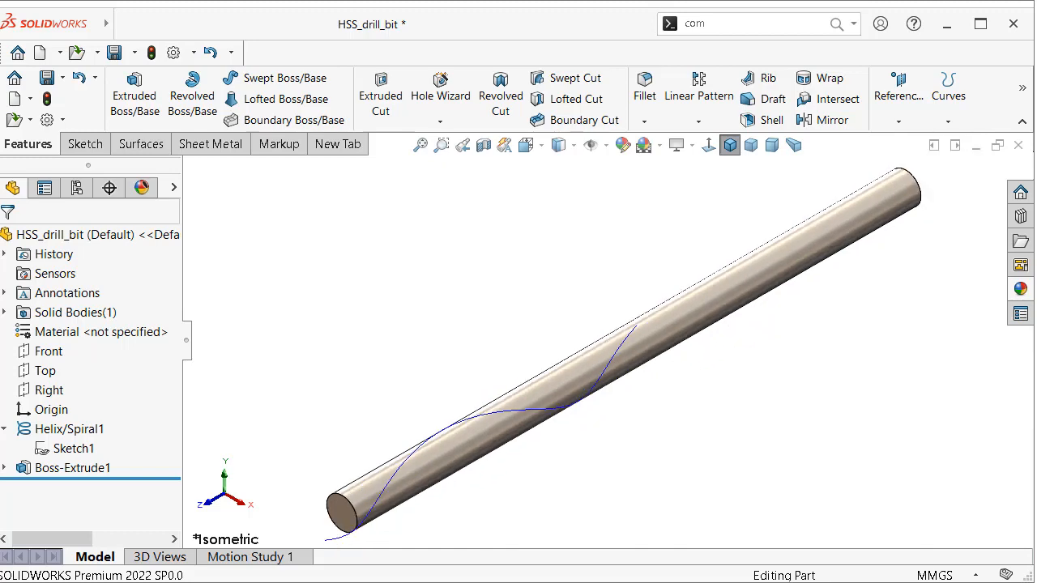
key(ctrl+s)
Start a 3D sketch and convert the helix into a sketch curve
middle_drag(525, 301, 500, 276)
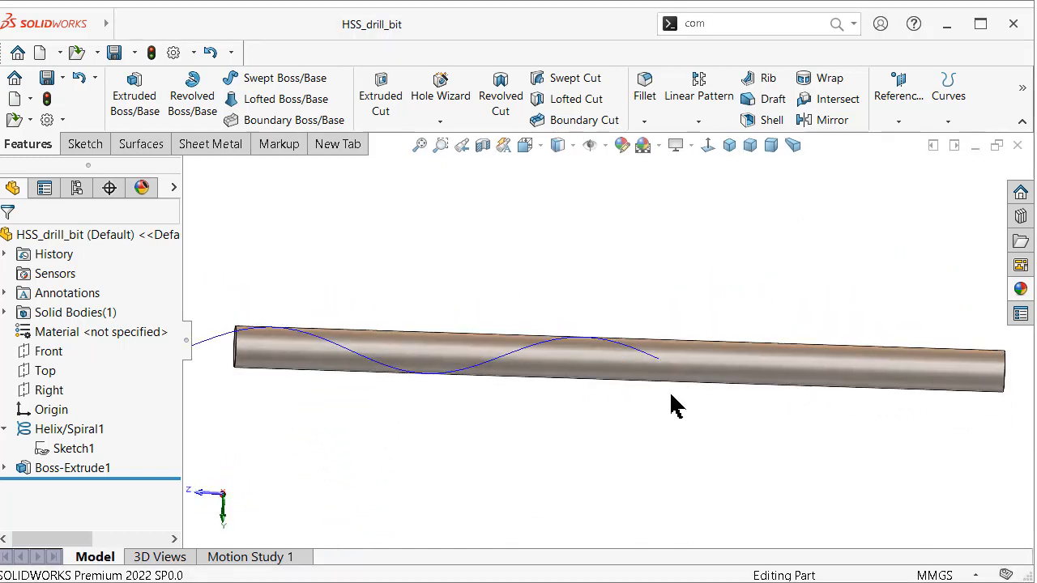
mouse_move(620, 358)
middle_down()
mouse_move(633, 360)
mouse_move(583, 336)
middle_up()
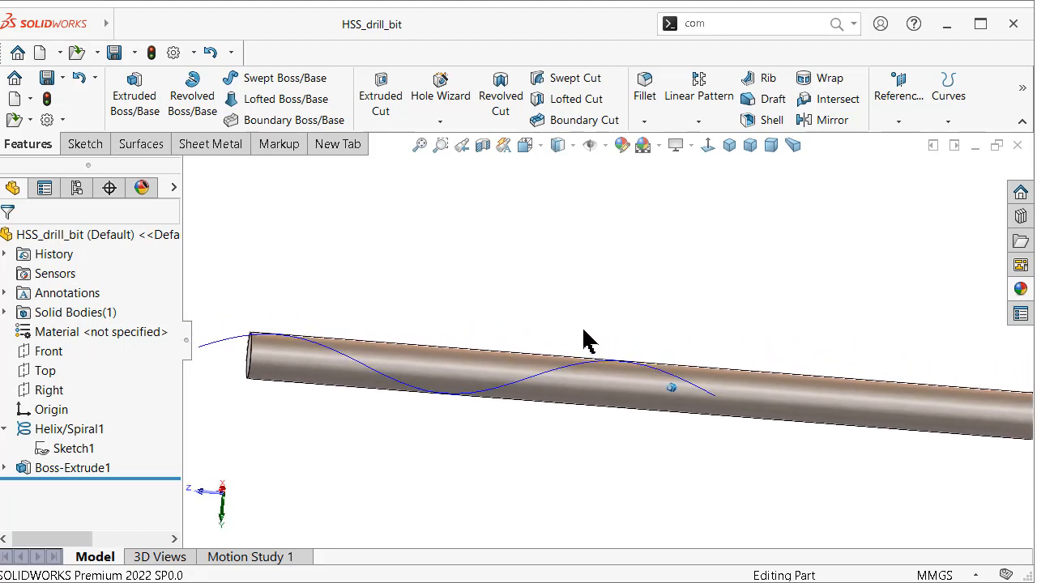
click(92, 143)
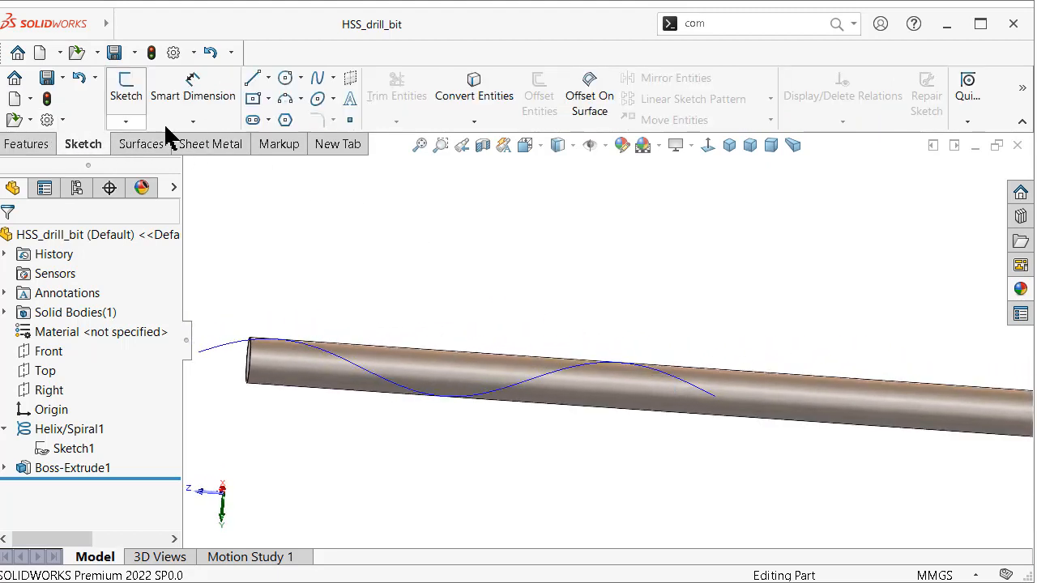
click(126, 122)
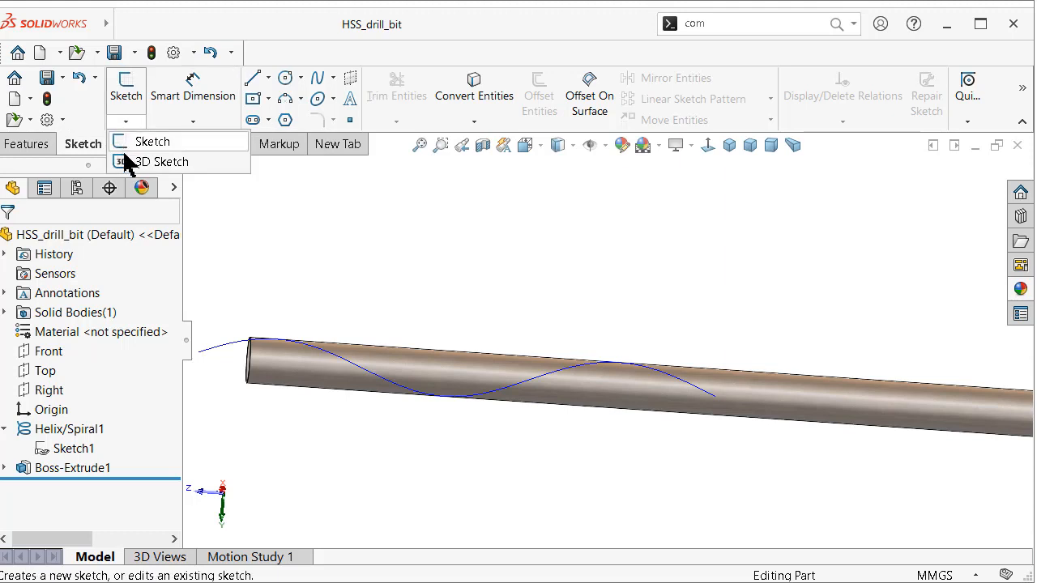
click(134, 161)
click(231, 348)
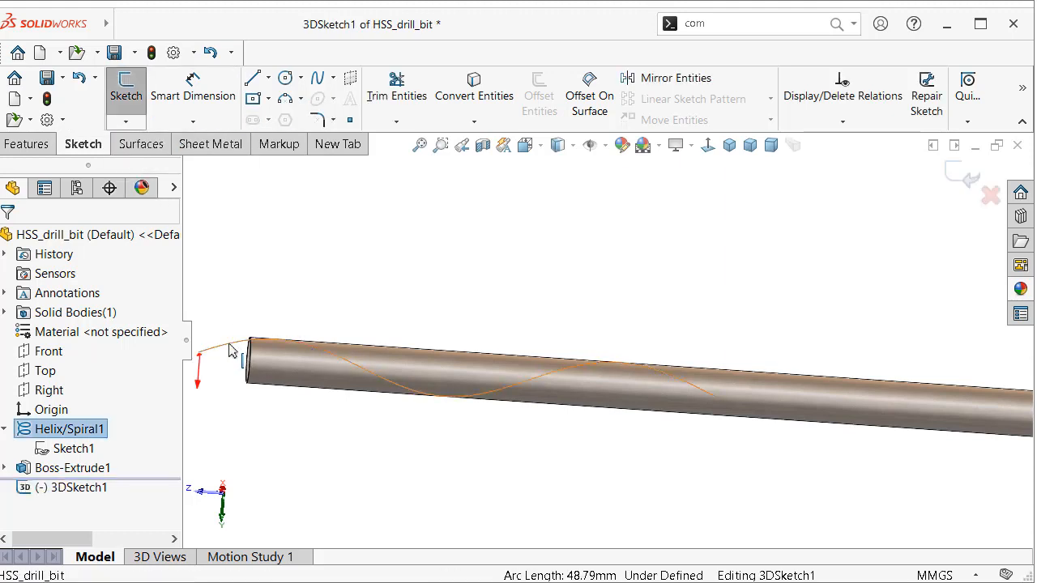
click(478, 99)
Sketch a 3 Point Arc with a chord of about 4 mm, starting at the converted helix's end on the cylinder
key(alt+Right)
key(alt+Right)
key(alt+Right)
key(alt+Right)
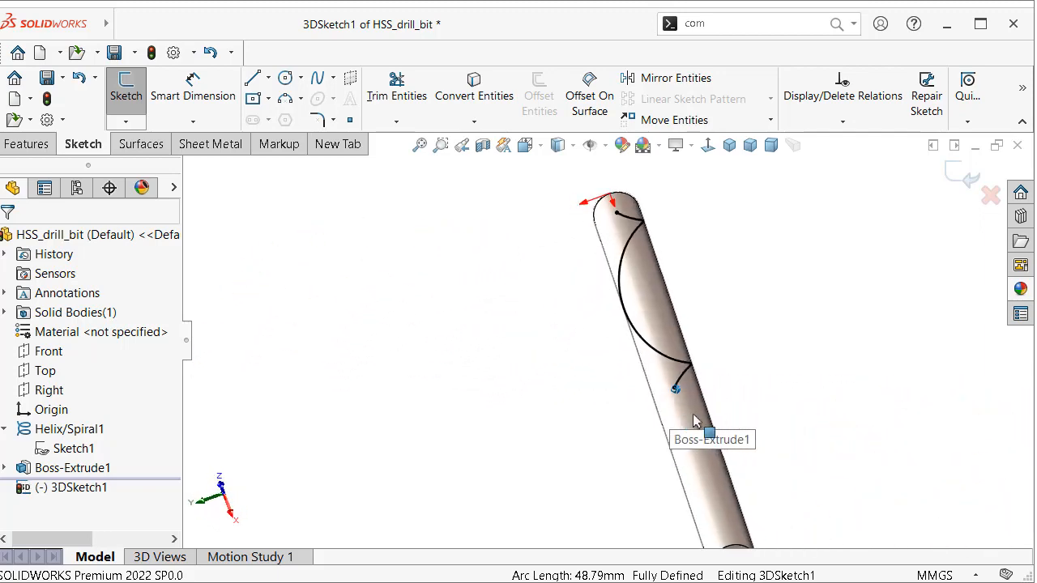
key(alt+Right)
key(alt+Right)
key(alt+Right)
key(alt+Right)
key(alt+Right)
key(alt+Right)
scroll(705, 423, down, 5)
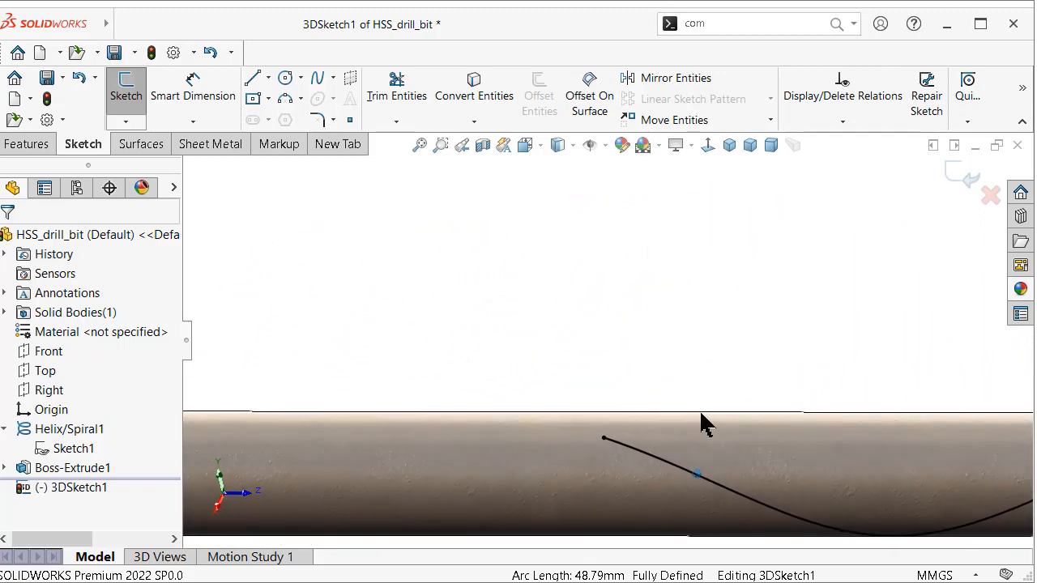
click(300, 98)
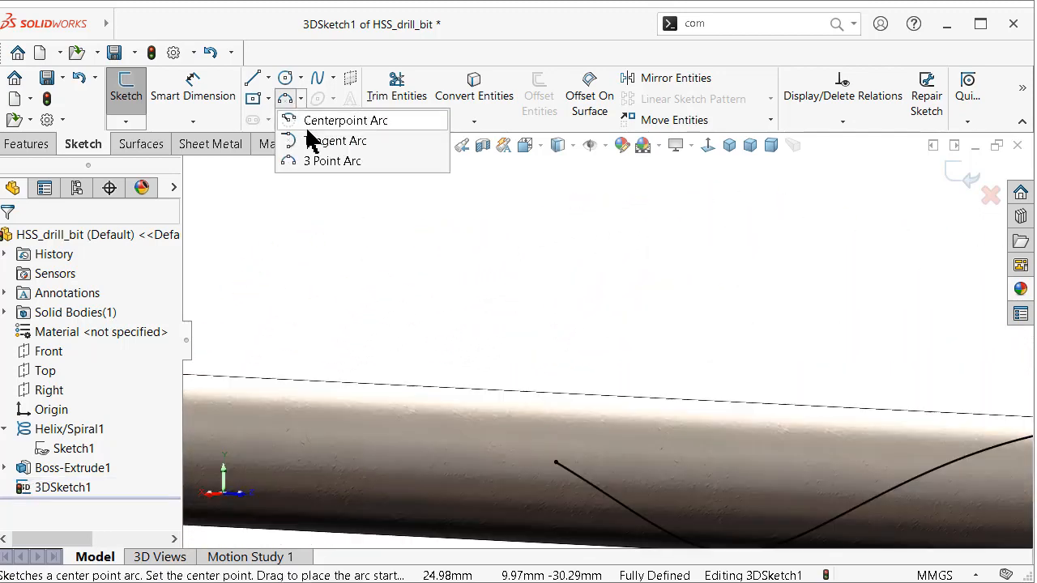
click(354, 162)
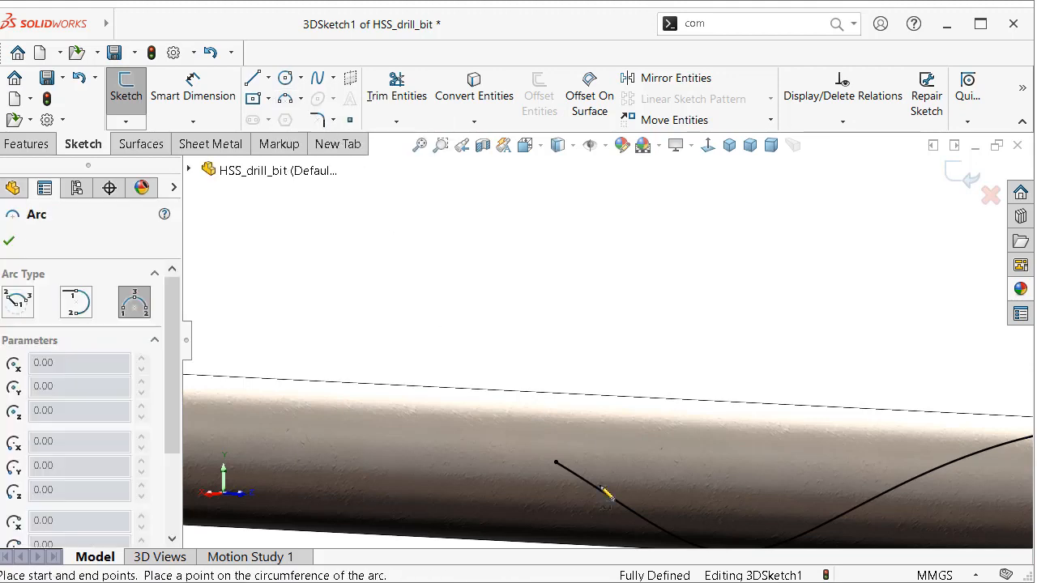
click(555, 463)
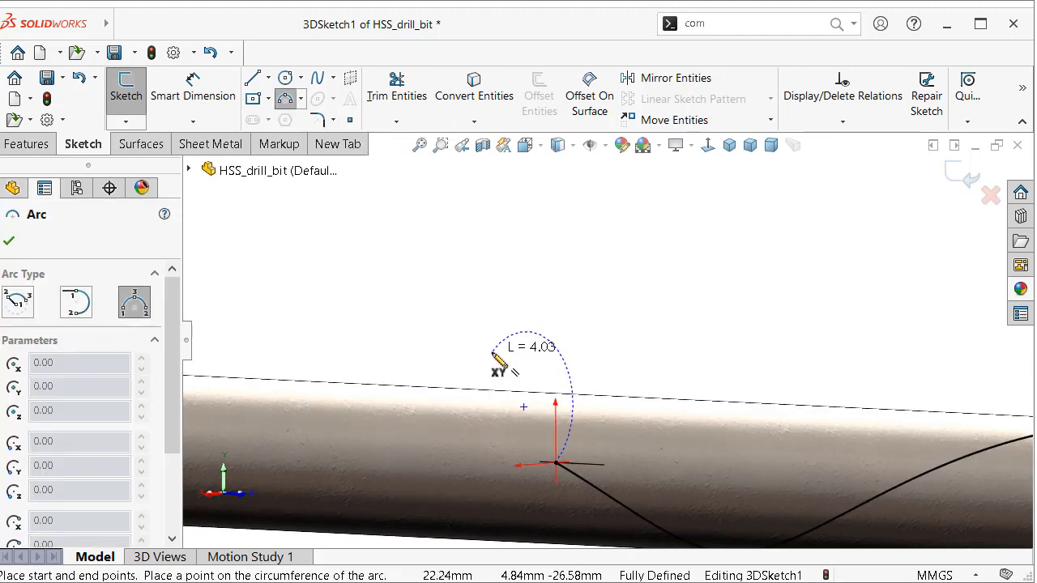
click(492, 351)
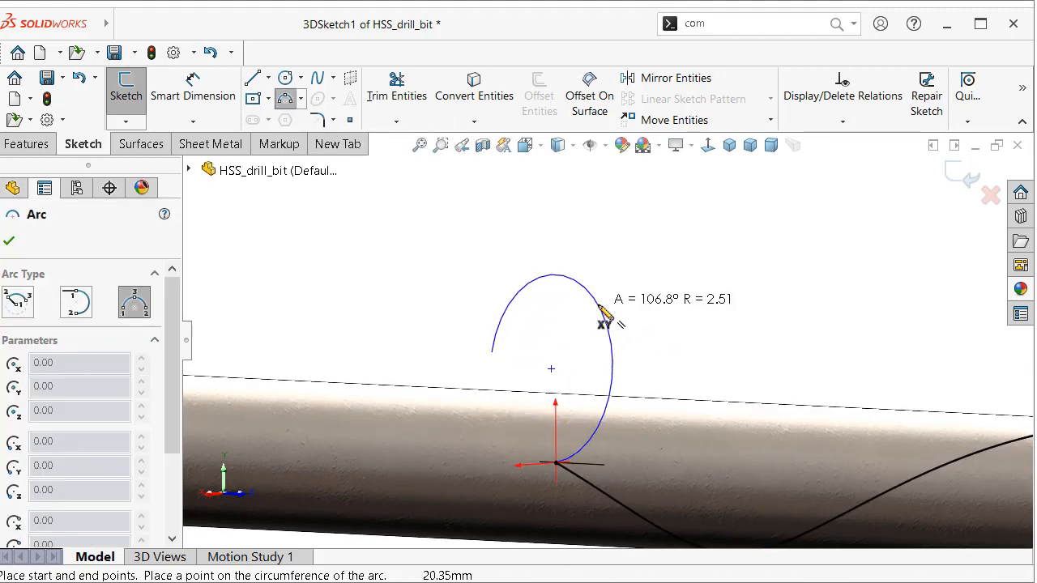
click(488, 399)
middle_drag(545, 435, 551, 376)
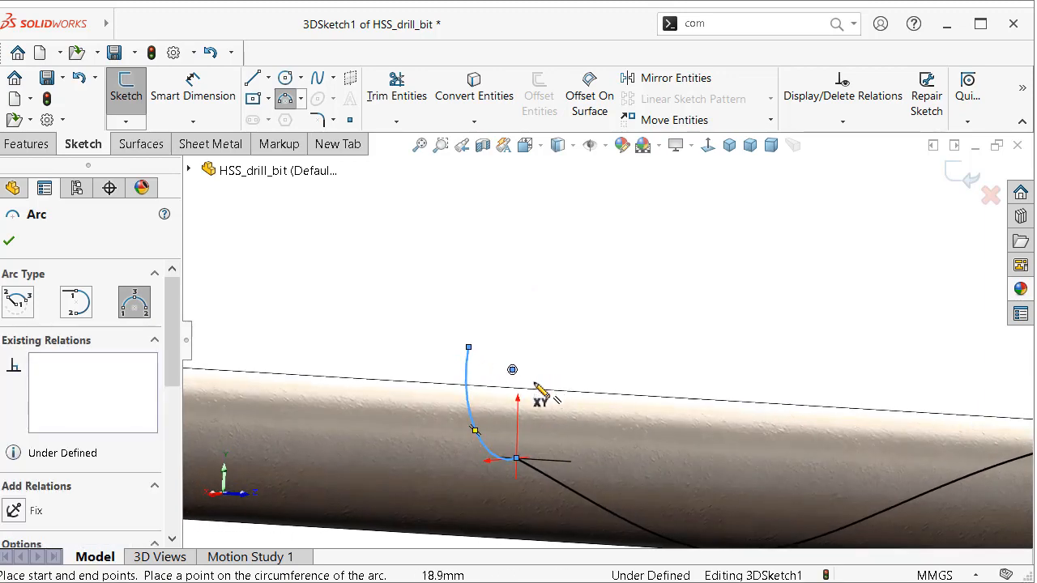
key(Escape)
Move the arc's free endpoint along the cylinder, away from the helix, to about X 0.53, Y 1.92, Z -47.42 mm
scroll(519, 454, down, 4)
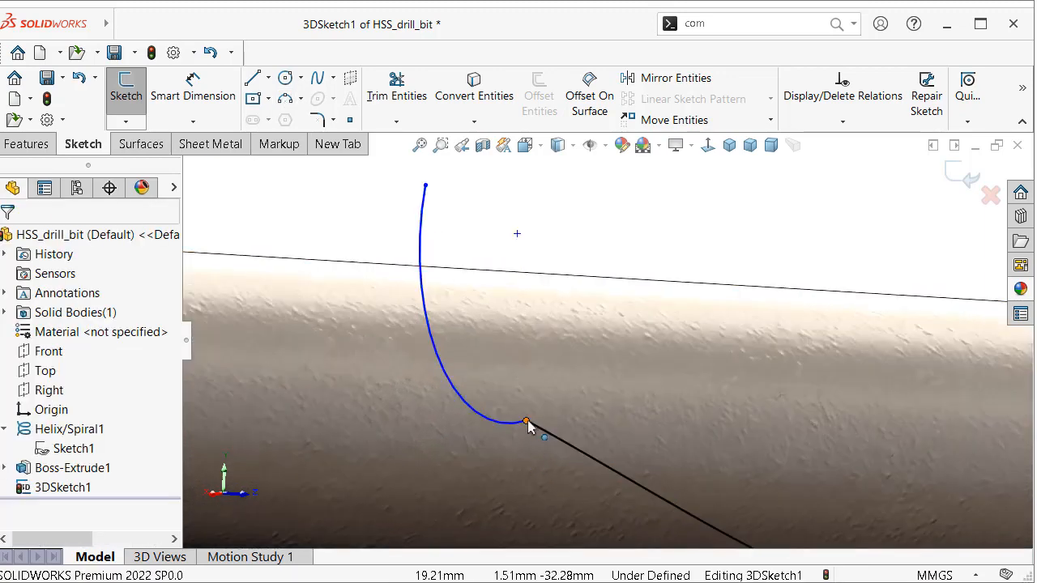
click(527, 423)
click(577, 349)
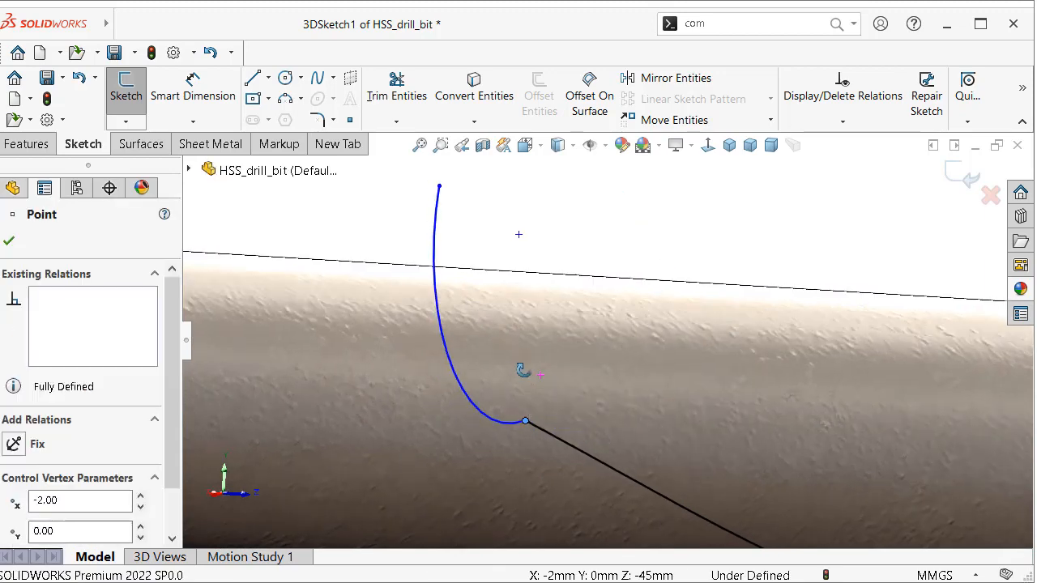
middle_drag(523, 365, 494, 424)
middle_drag(519, 390, 488, 251)
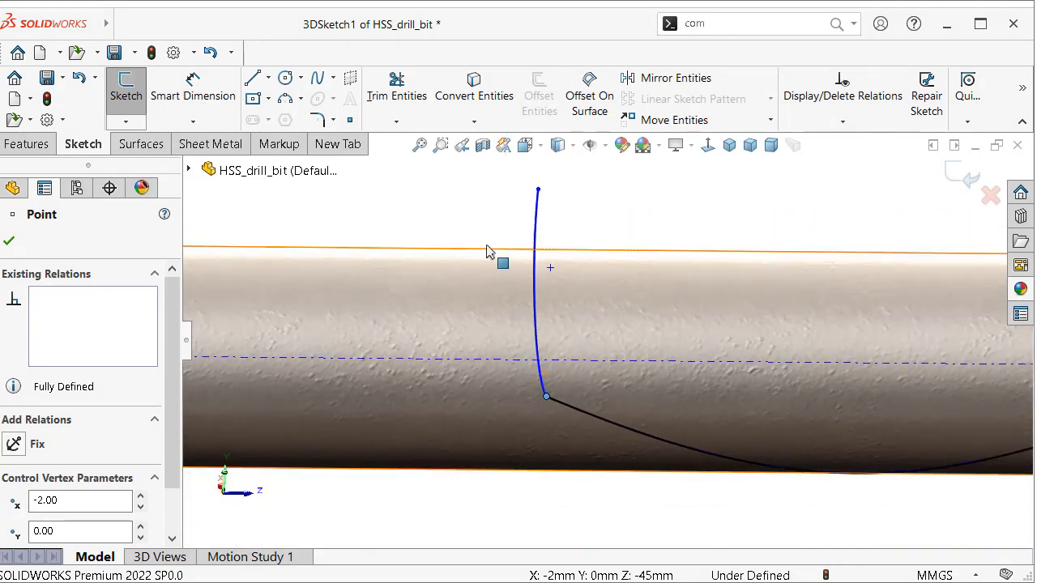
click(519, 213)
drag(539, 191, 403, 250)
middle_drag(591, 251, 624, 231)
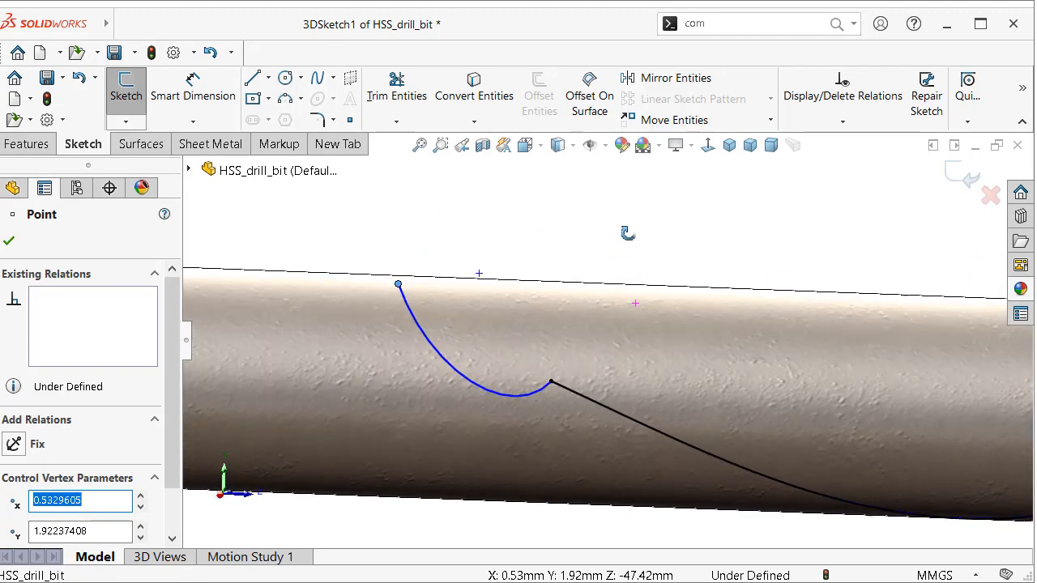
Make the arc tangent to the converted helix and move its free endpoint to about X -1.18, Y 3.49, Z -47.08 mm
click(559, 387)
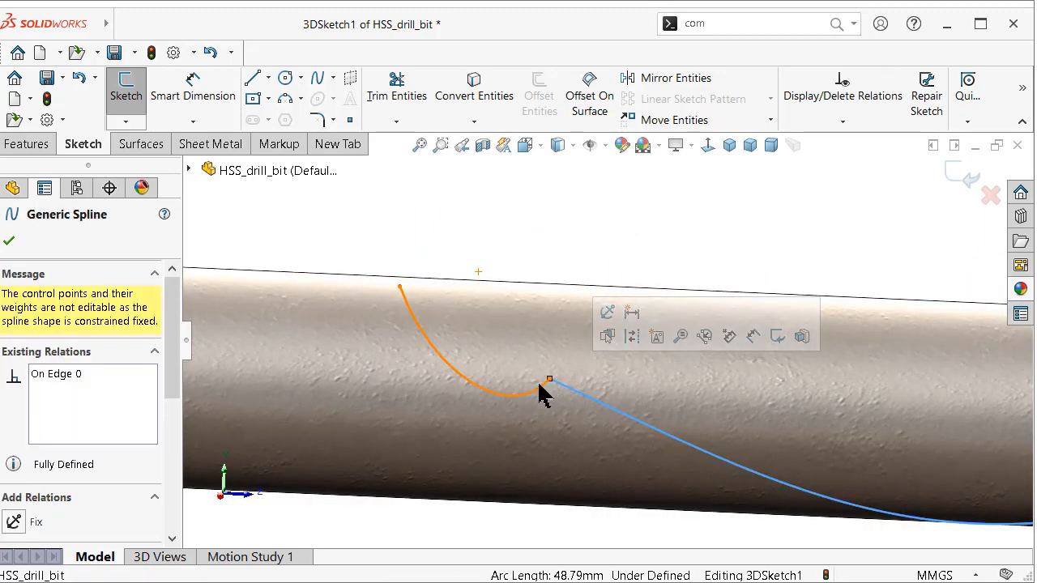
click(542, 400)
ctrl+click(557, 386)
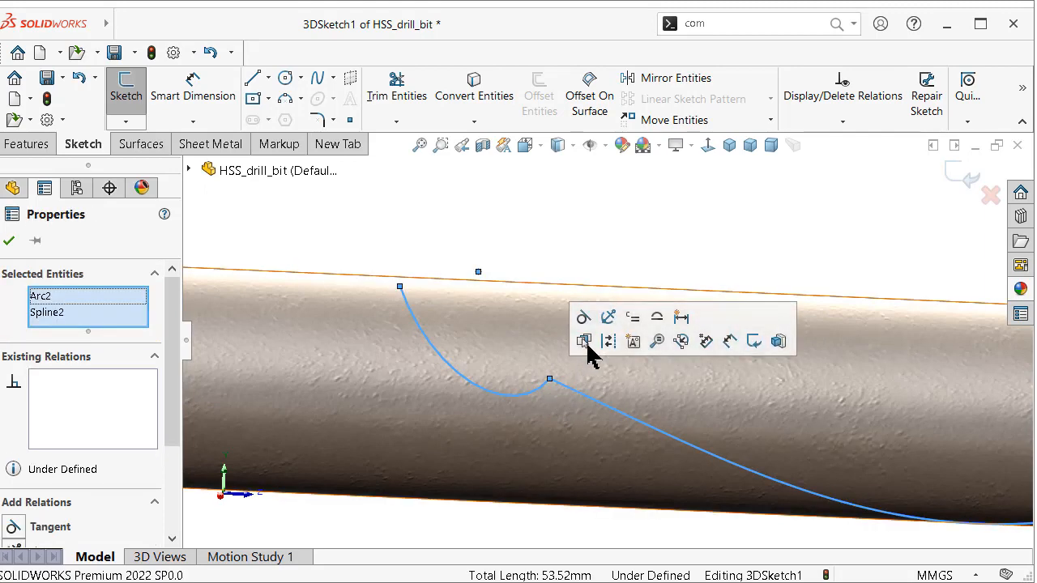
click(581, 320)
click(522, 251)
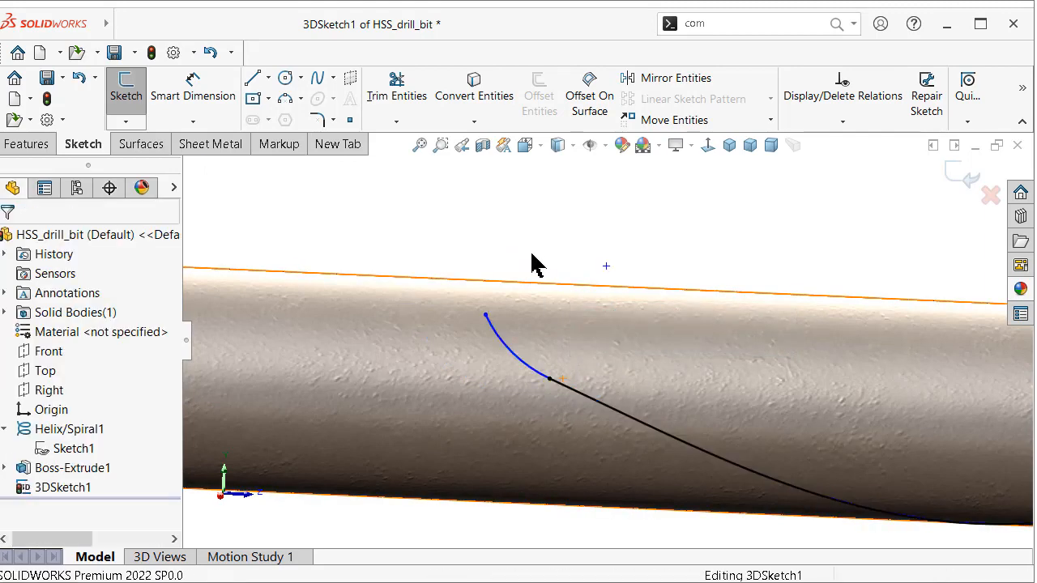
middle_drag(532, 264, 486, 350)
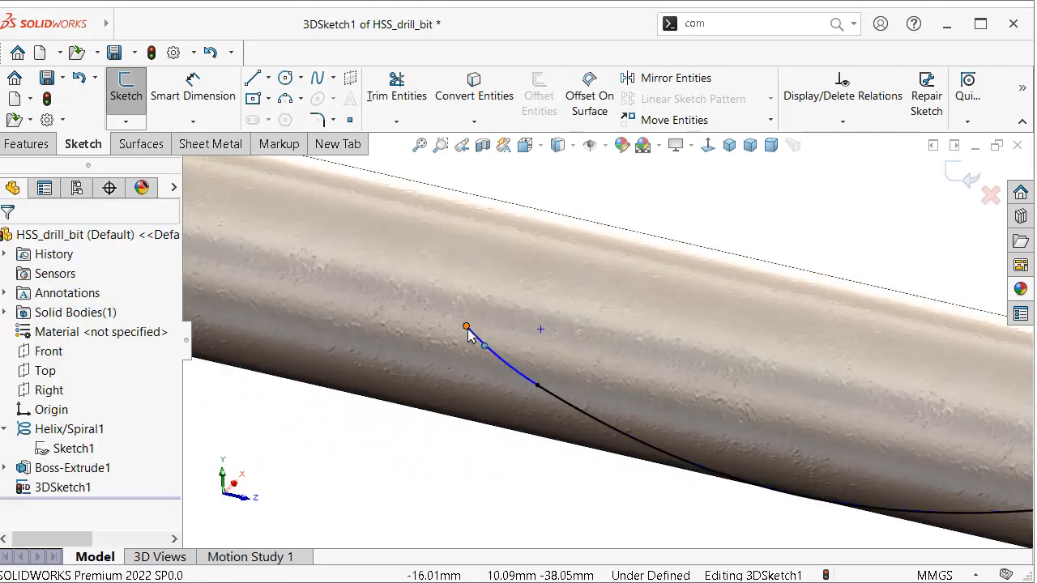
drag(467, 332, 474, 206)
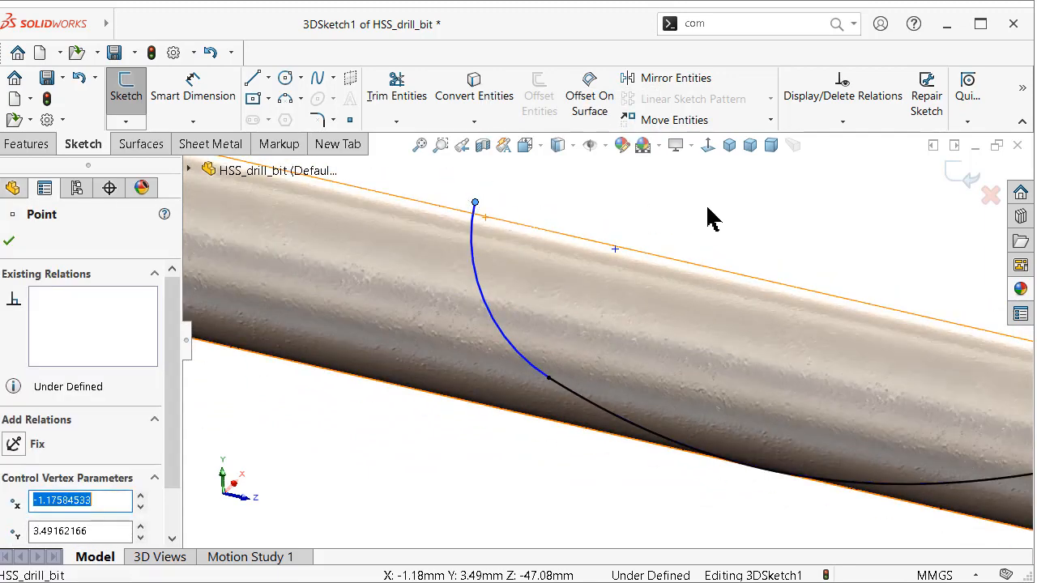
Dimension the arc with a radius of 2.25 mm
right_drag(837, 275, 850, 190)
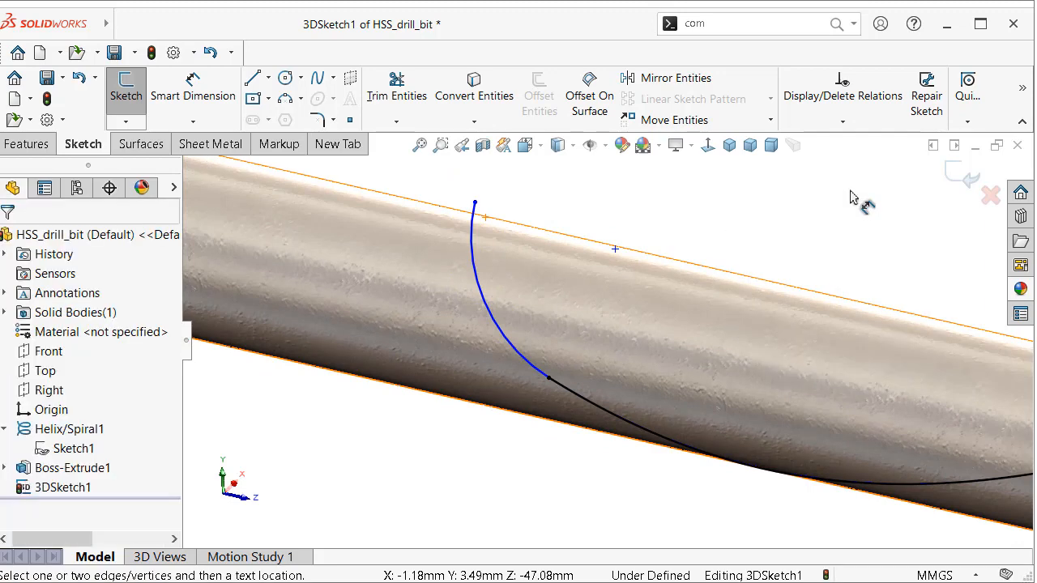
click(497, 326)
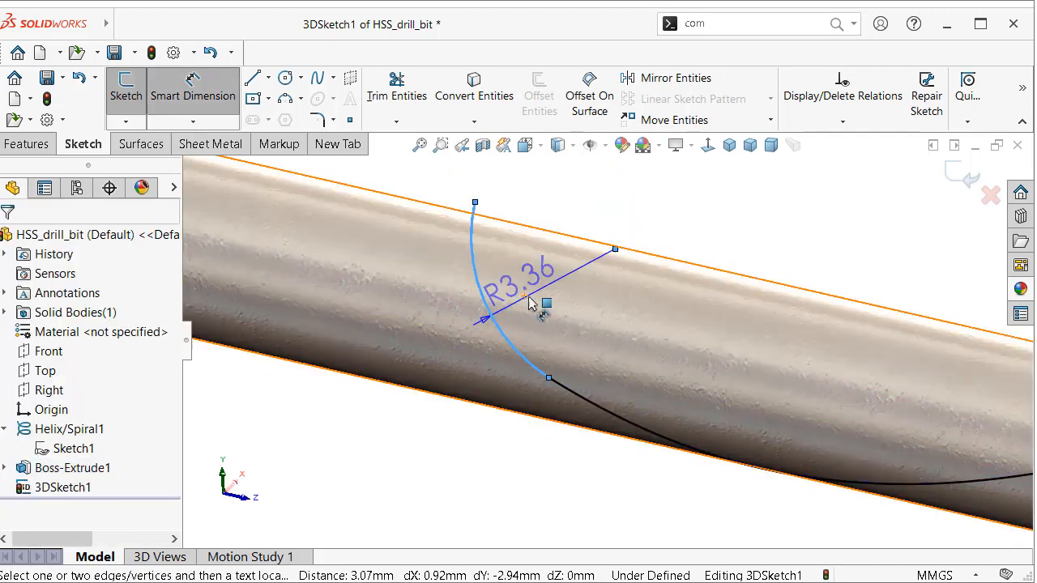
click(558, 232)
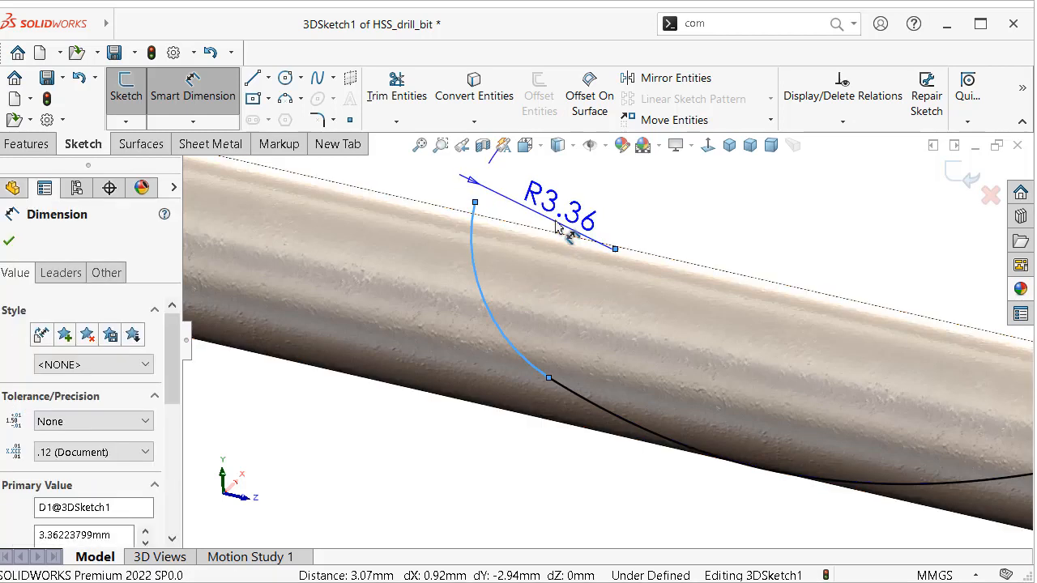
text(2)
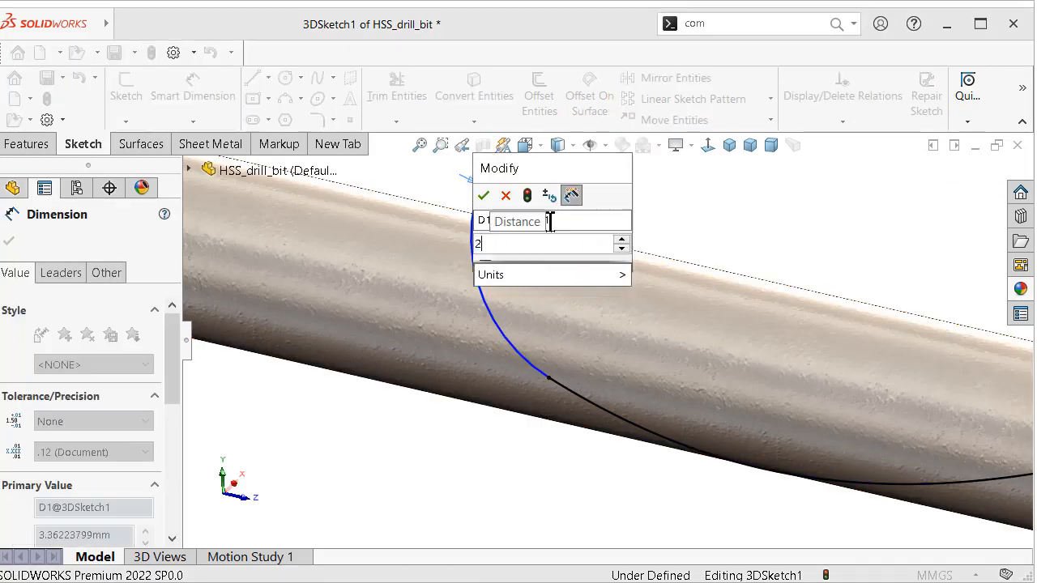
text(.25)
key(Return)
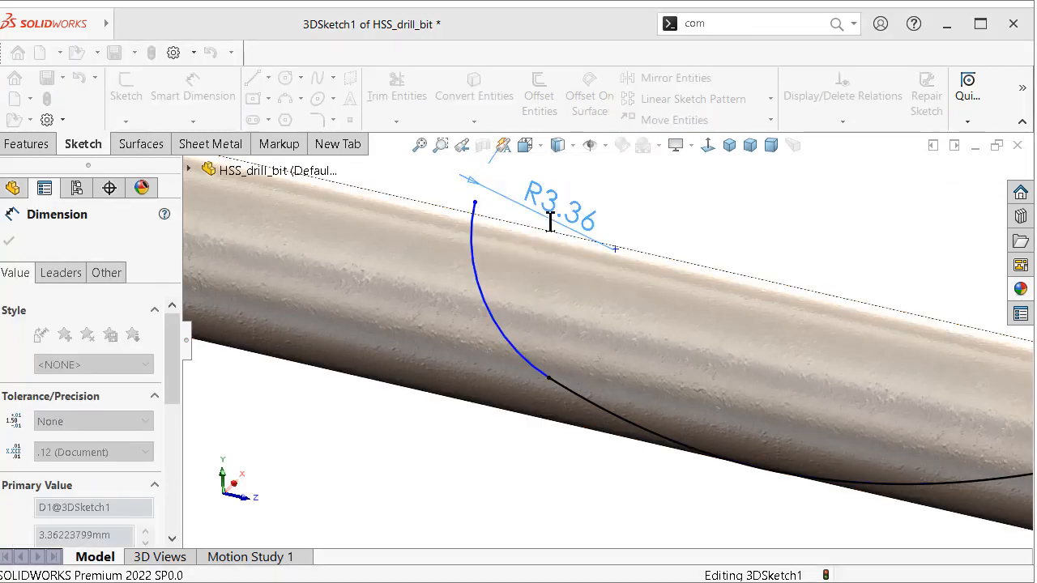
key(Escape)
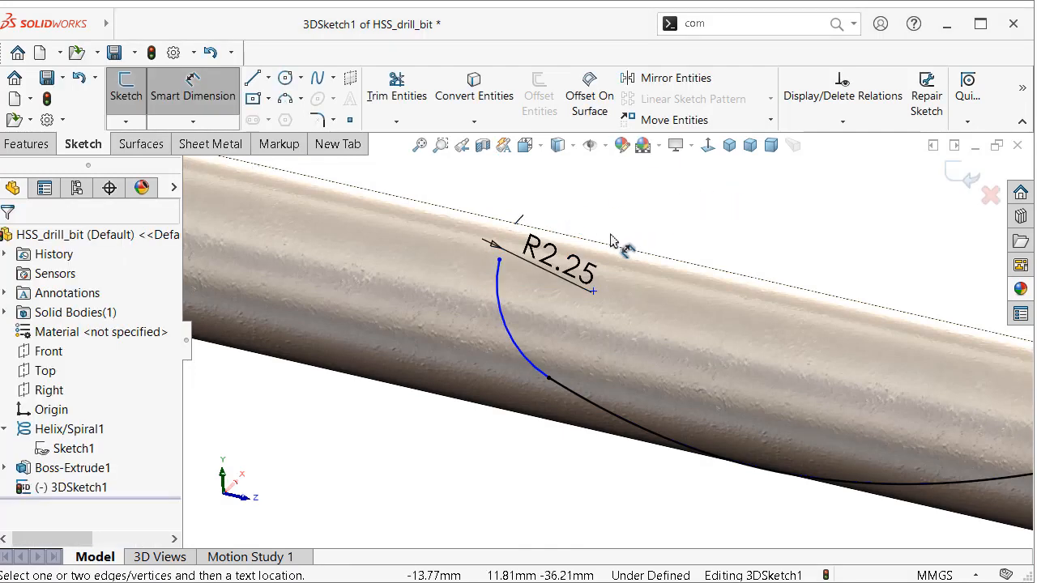
key(Escape)
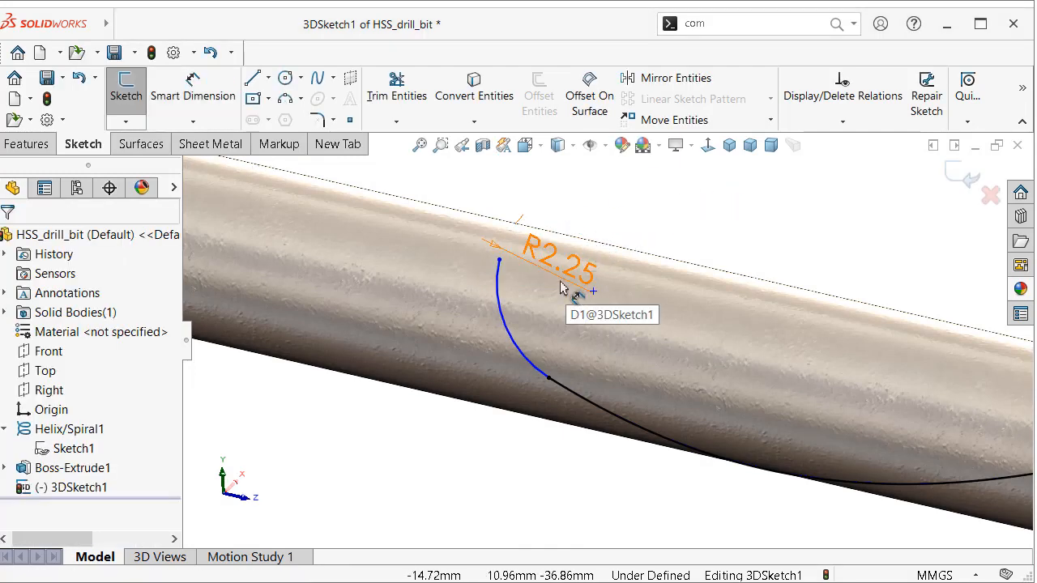
Sketch two connected centerlines from the arc-helix junction to a corner point and on to the arc's free end, the second about 3.6 mm long
scroll(572, 294, up, 2)
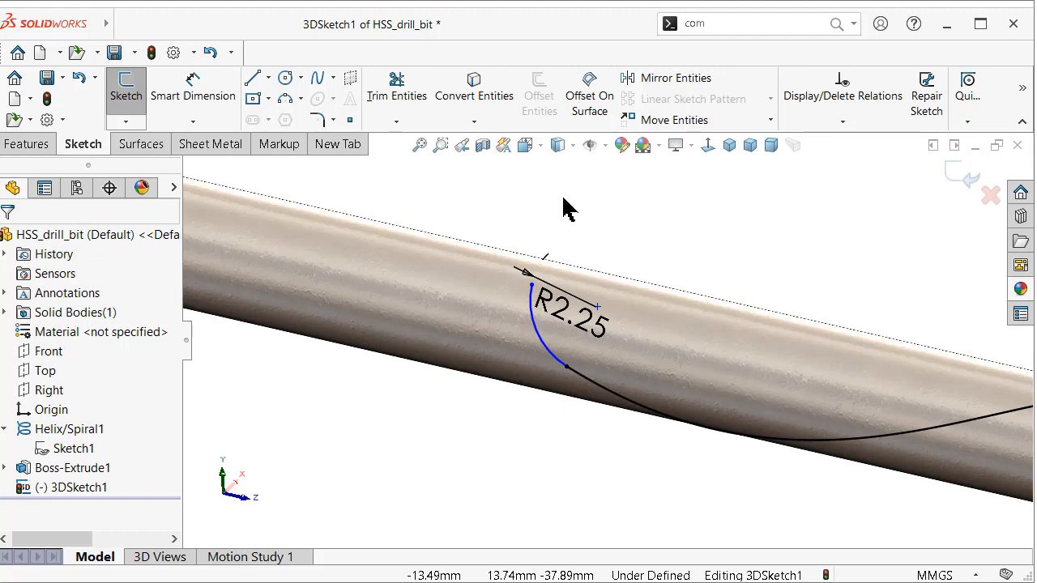
key(s)
click(738, 224)
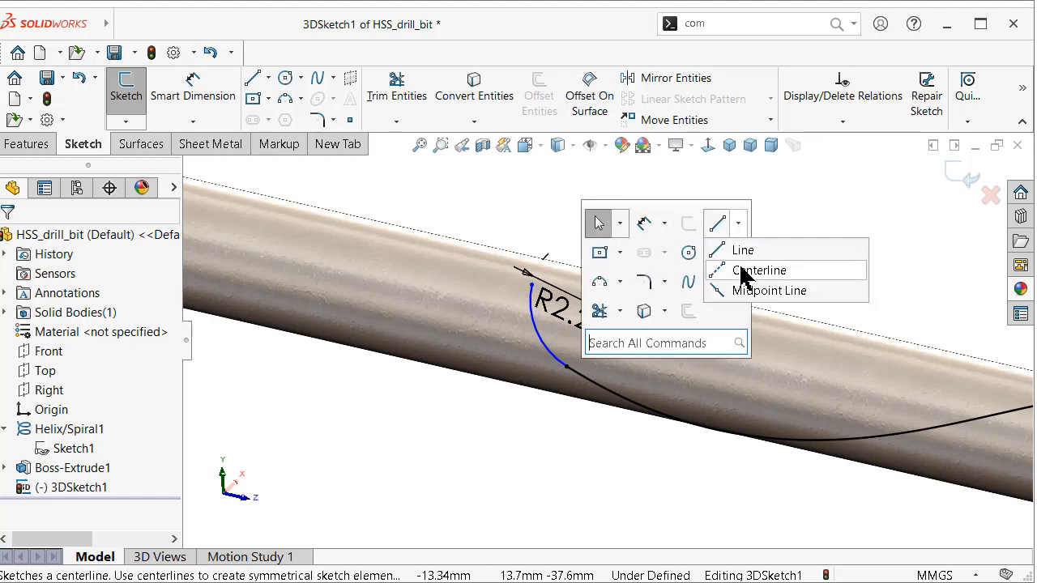
click(742, 272)
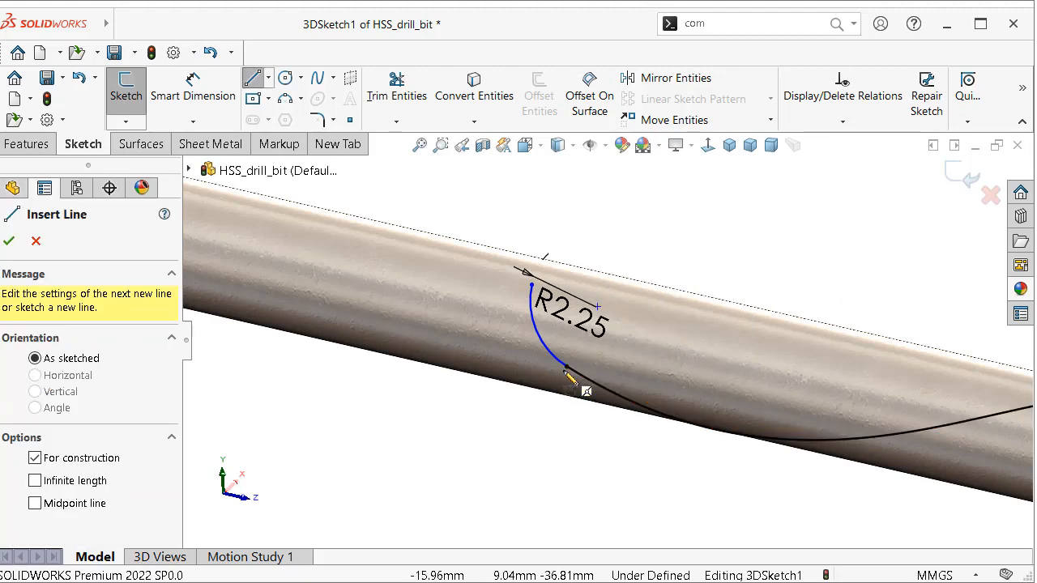
click(567, 368)
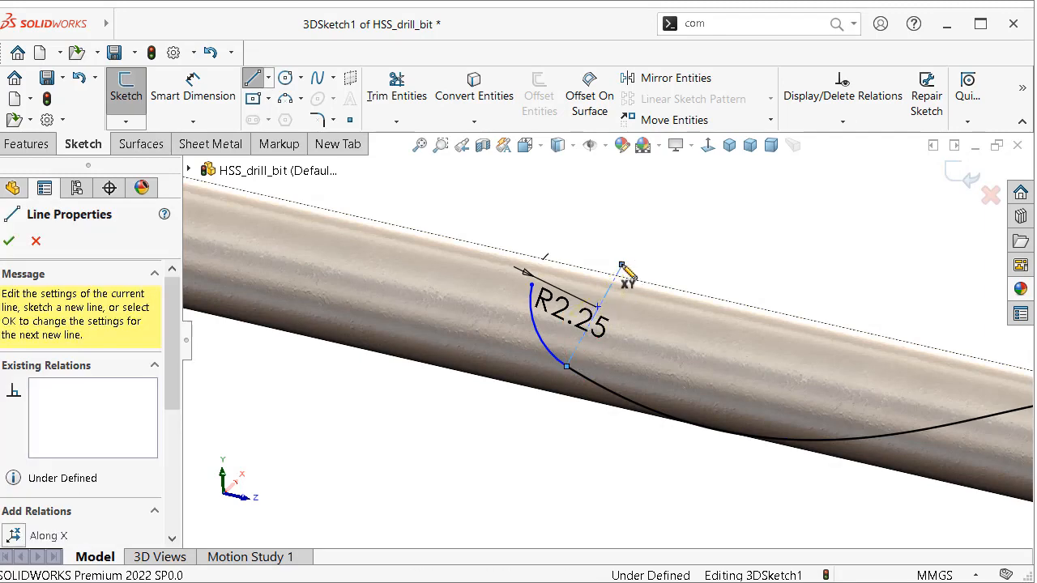
click(621, 265)
scroll(545, 290, down, 5)
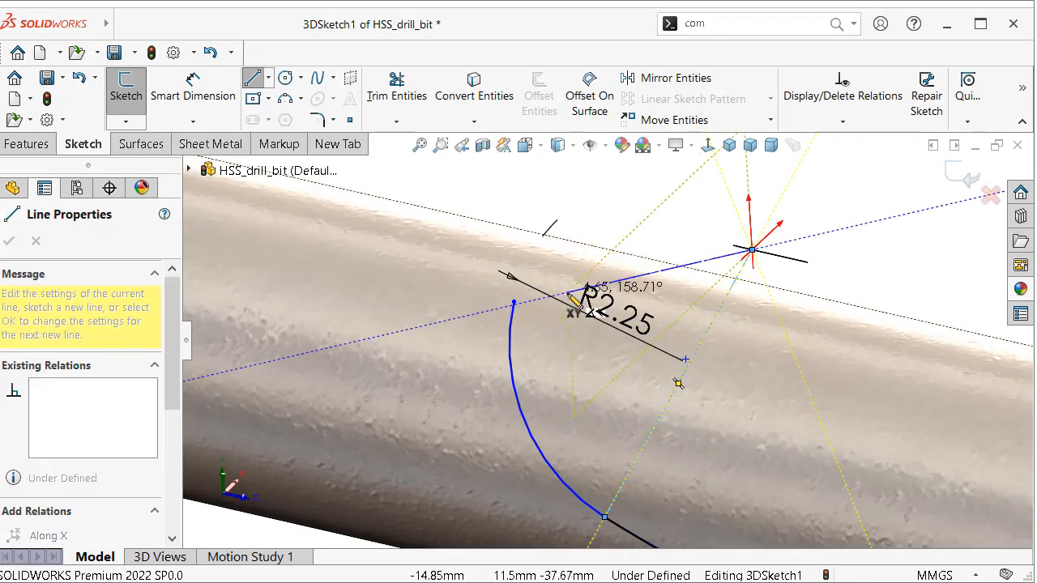
click(460, 315)
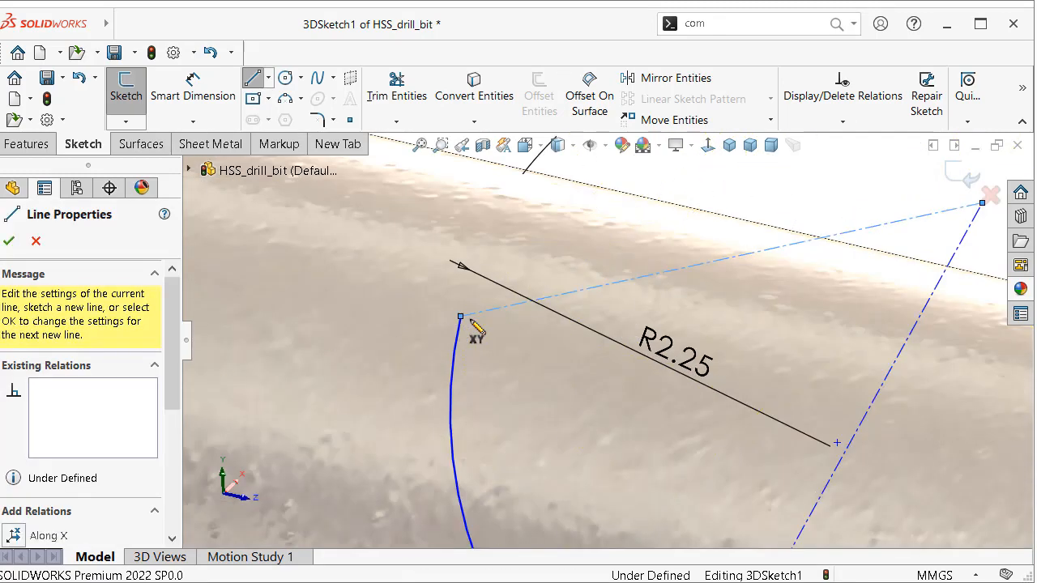
key(Escape)
Make the two centerlines equal in length
scroll(609, 288, up, 3)
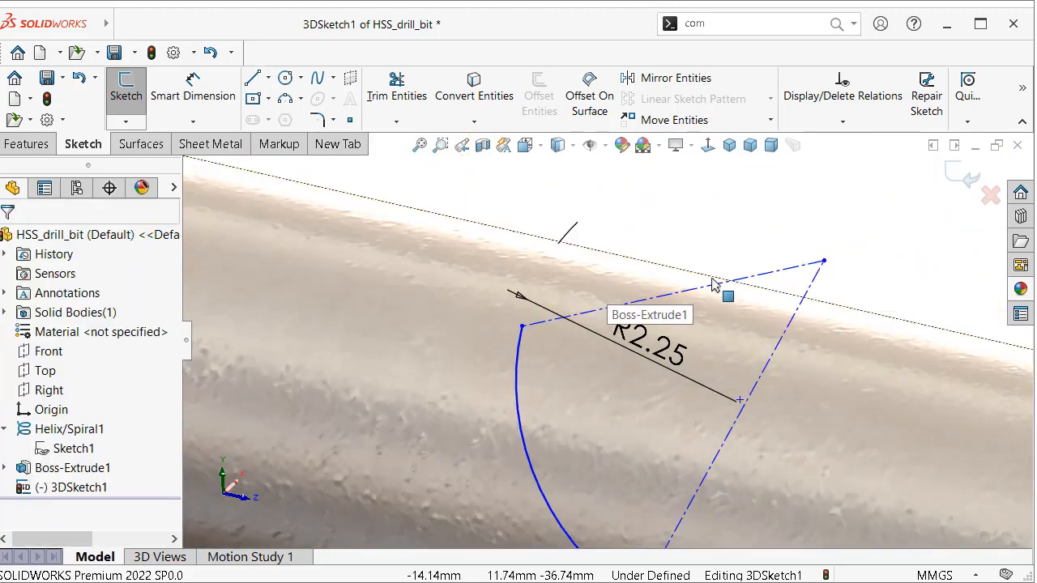
click(796, 268)
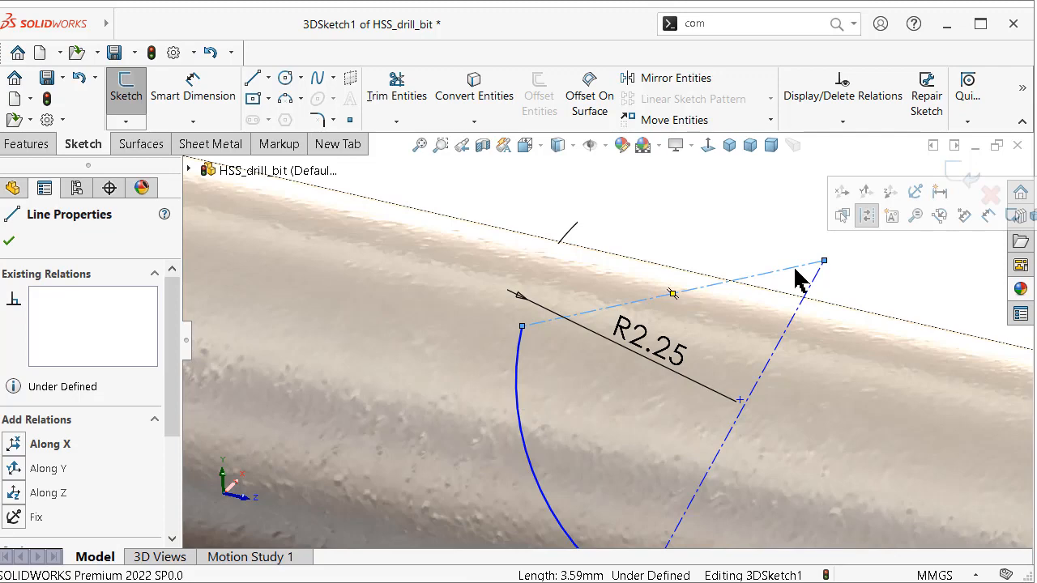
ctrl+click(810, 292)
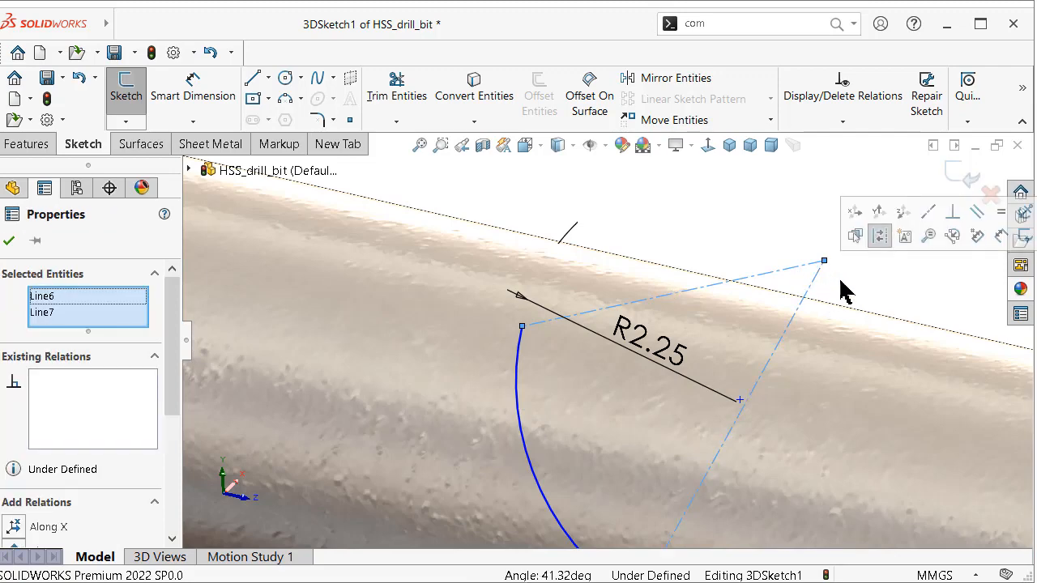
click(998, 212)
click(693, 217)
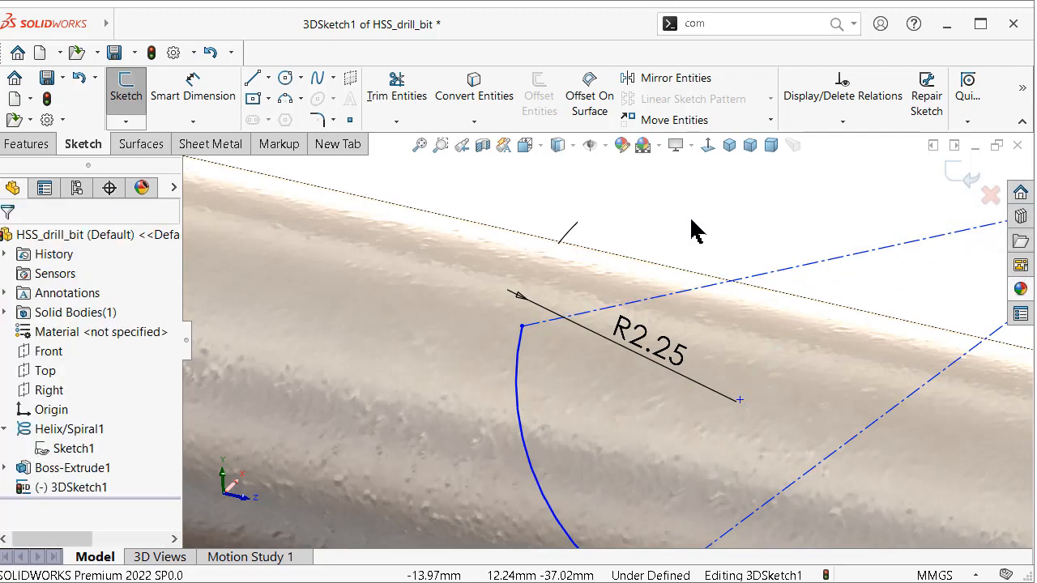
Add a perpendicular relation between the two centerlines
scroll(699, 241, up, 4)
click(786, 293)
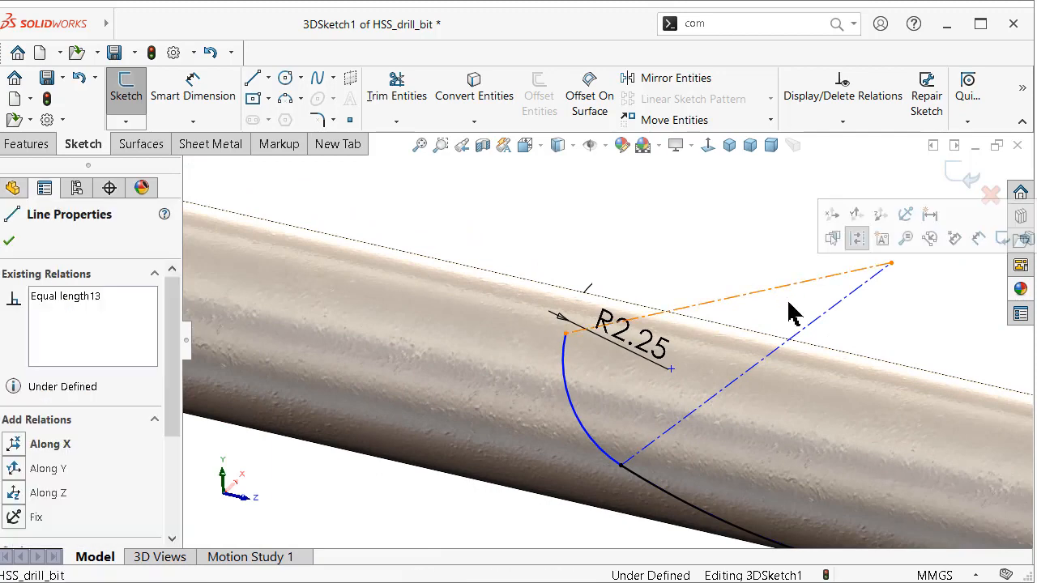
ctrl+click(822, 324)
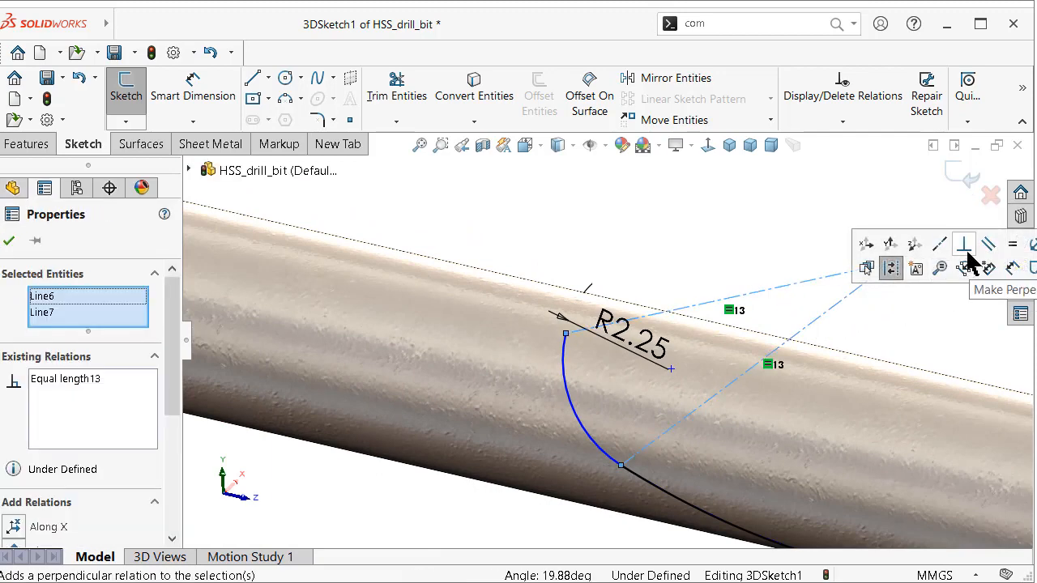
click(678, 256)
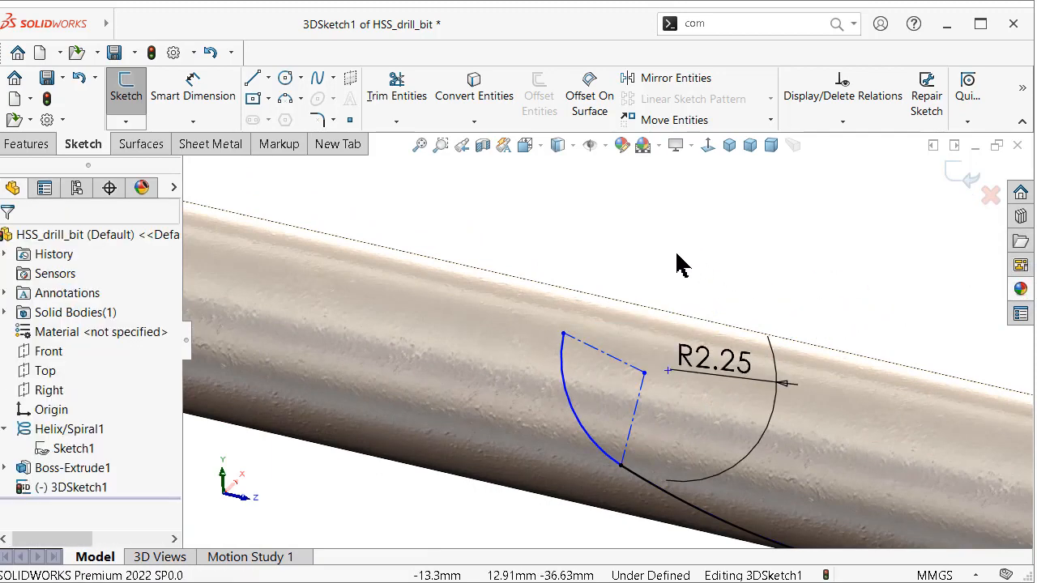
Reposition the arc's free endpoint and the centerlines' shared corner so the arc swings outside the cylinder
middle_drag(660, 295, 687, 352)
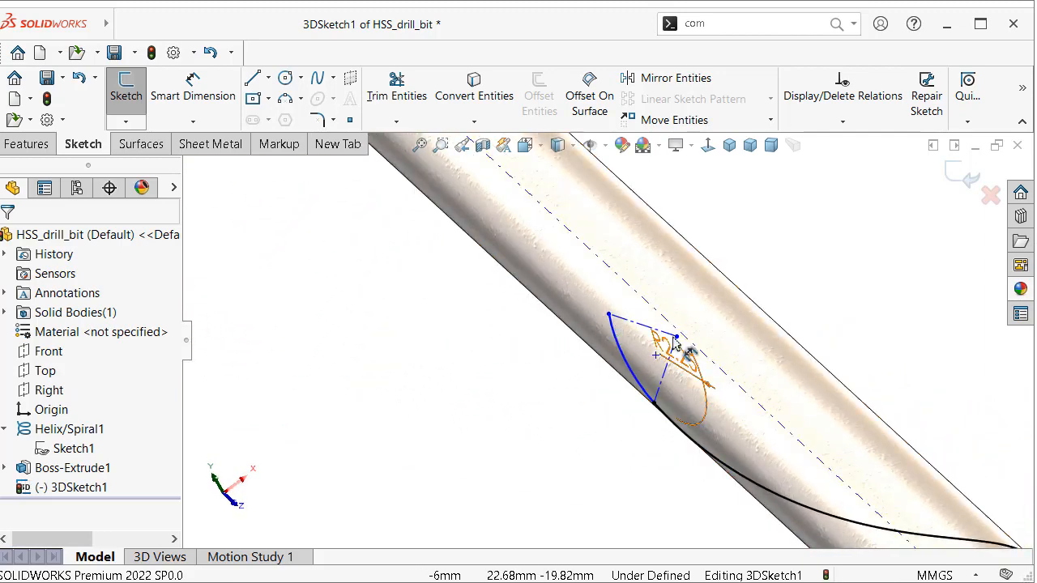
drag(609, 314, 510, 460)
click(369, 387)
mouse_move(556, 369)
middle_down()
mouse_move(597, 283)
mouse_move(651, 350)
mouse_move(679, 256)
mouse_move(677, 276)
mouse_move(612, 306)
middle_up()
drag(608, 315, 697, 265)
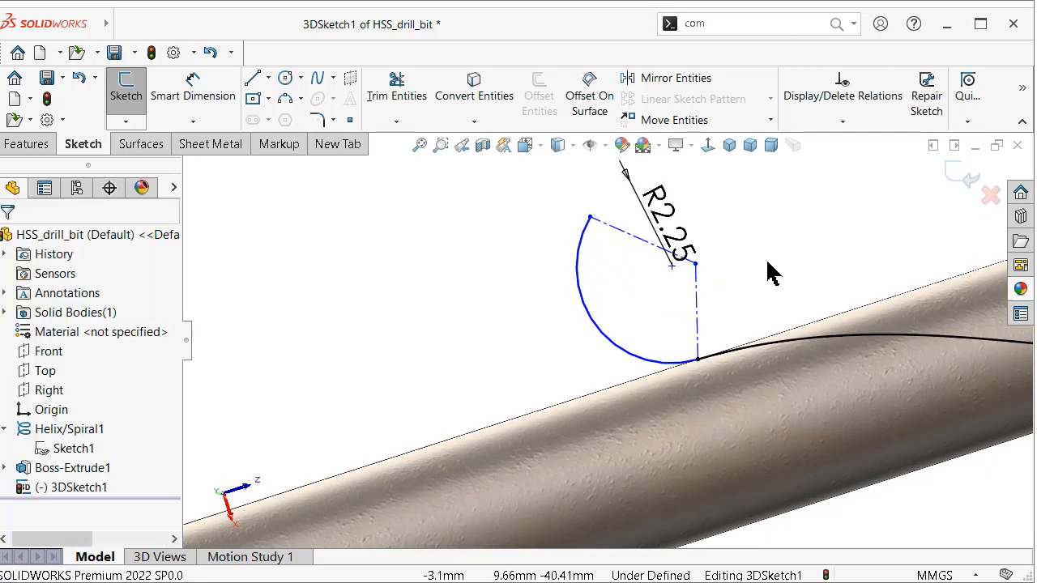
Make the centerline that starts at the arc-helix junction perpendicular to the cylindrical face
middle_drag(768, 270, 727, 326)
click(724, 304)
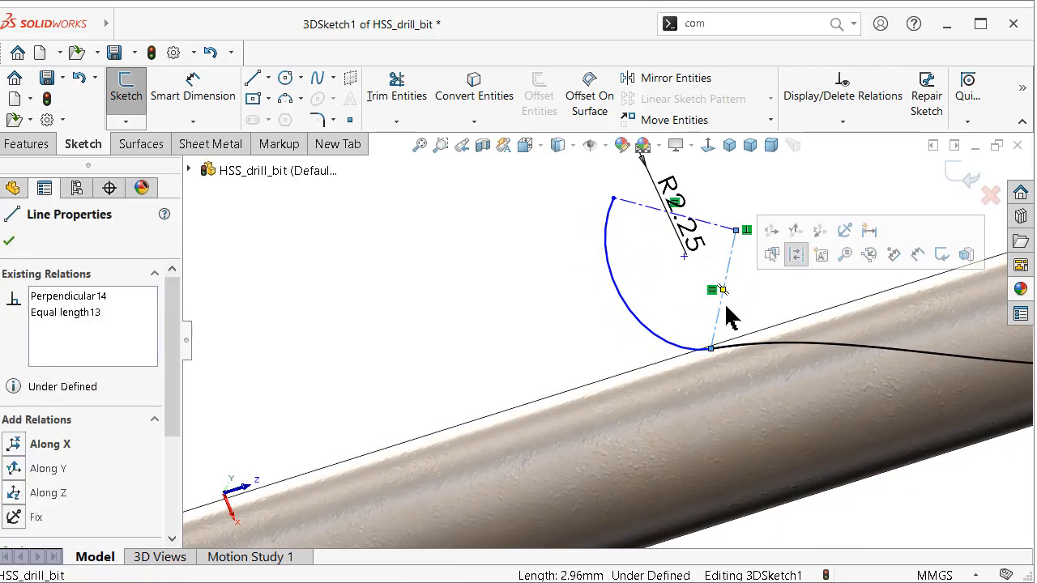
ctrl+click(825, 323)
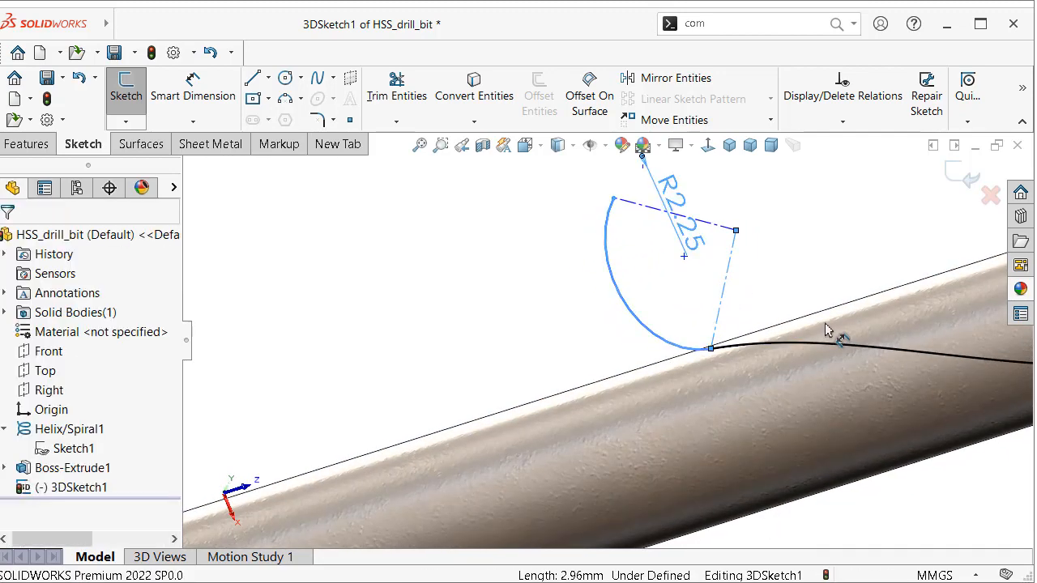
click(796, 275)
scroll(798, 271, down, 4)
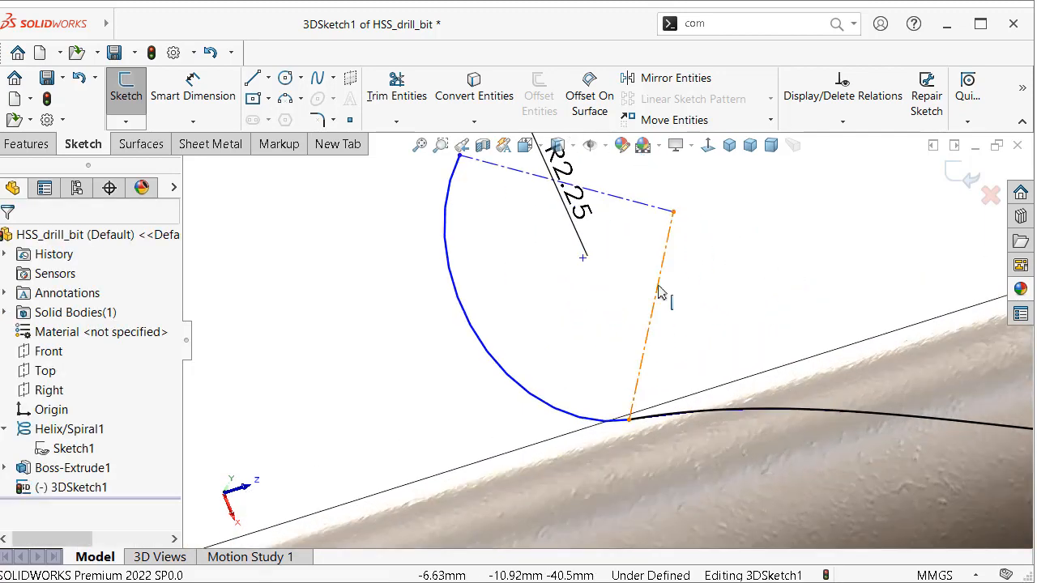
click(661, 295)
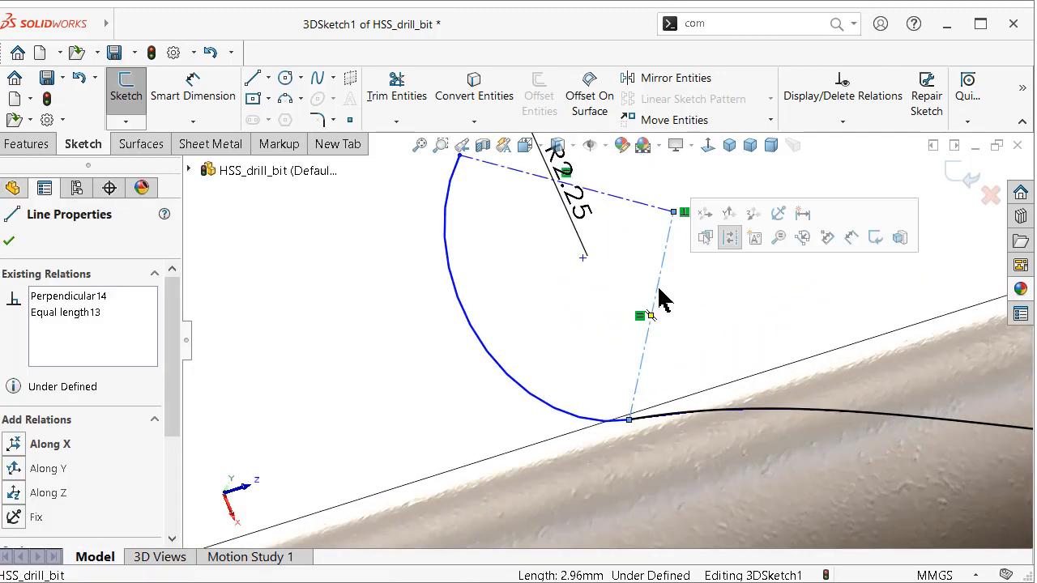
ctrl+click(849, 371)
click(886, 295)
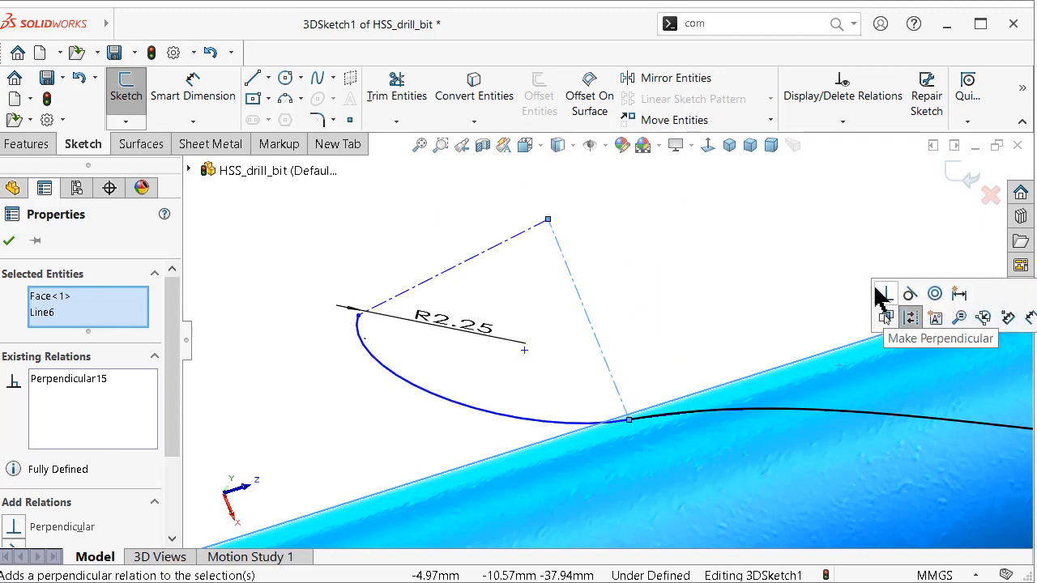
click(671, 260)
Make the arc tangent to the cylindrical face
mouse_move(636, 276)
middle_down()
mouse_move(620, 273)
mouse_move(613, 418)
mouse_move(620, 397)
mouse_move(590, 348)
middle_up()
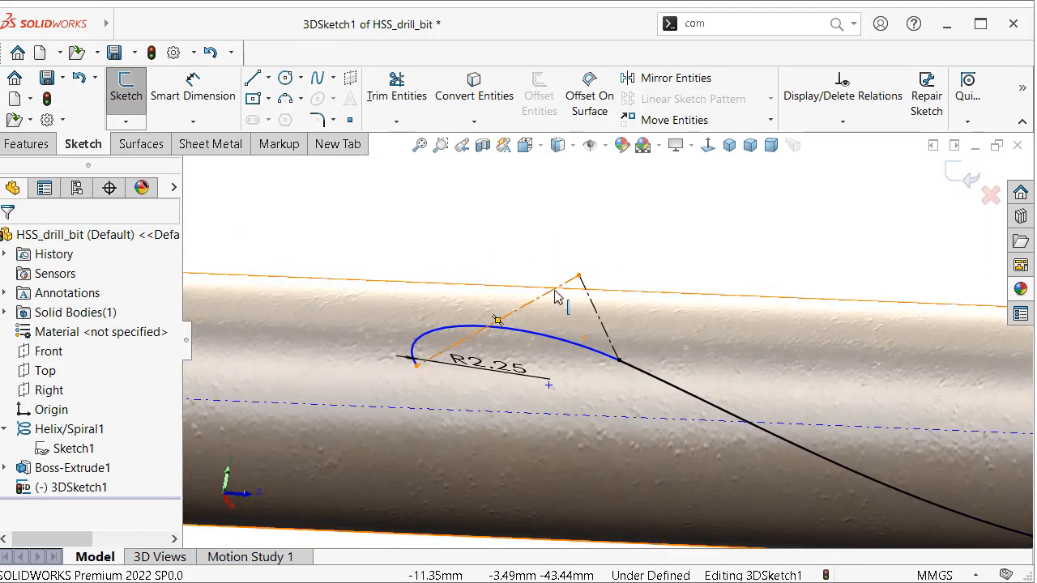
click(431, 338)
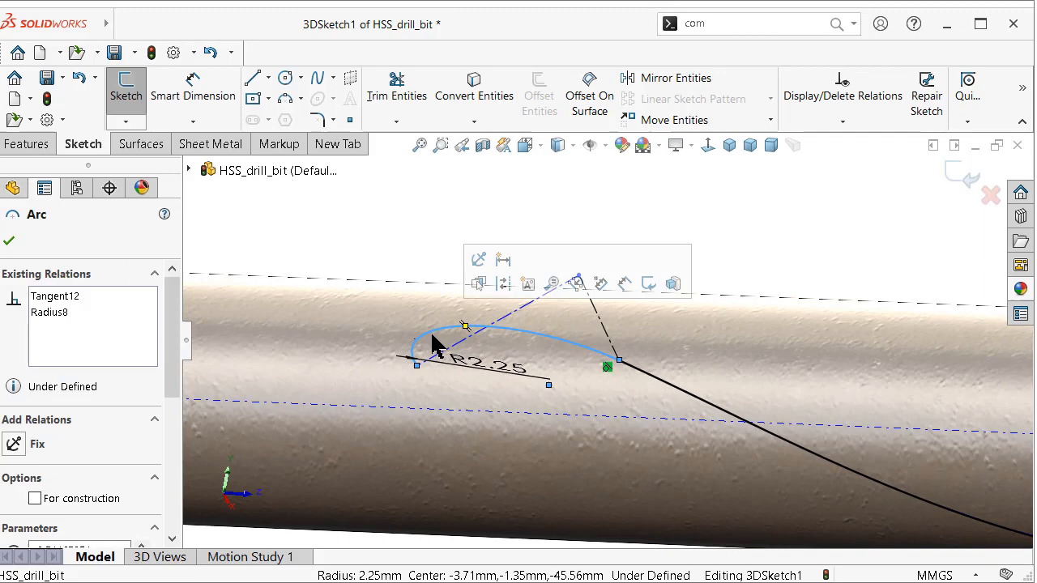
ctrl+click(666, 331)
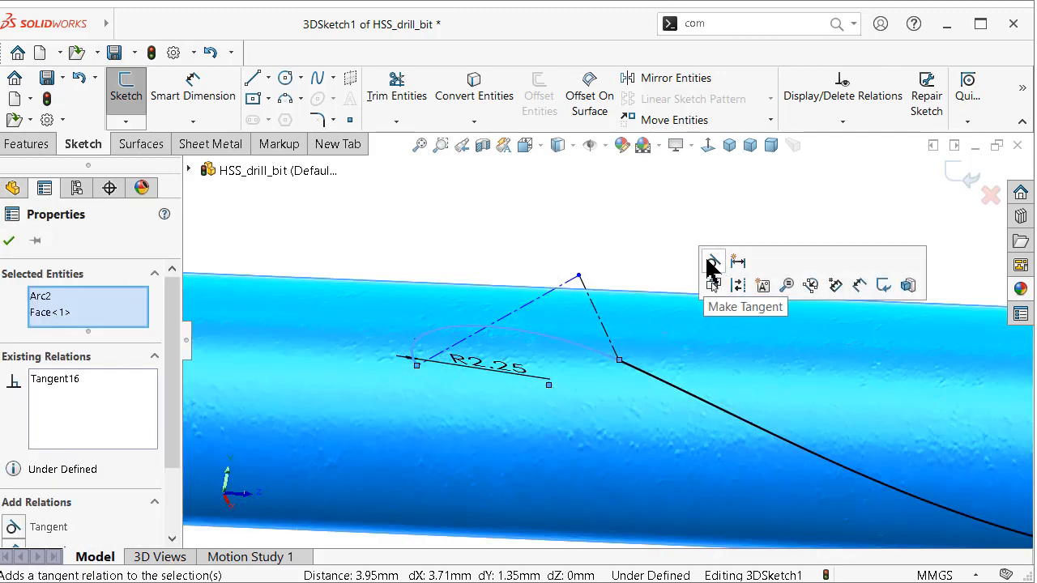
Delete the centerline that runs from the outer corner to the arc's free endpoint
click(631, 225)
click(416, 366)
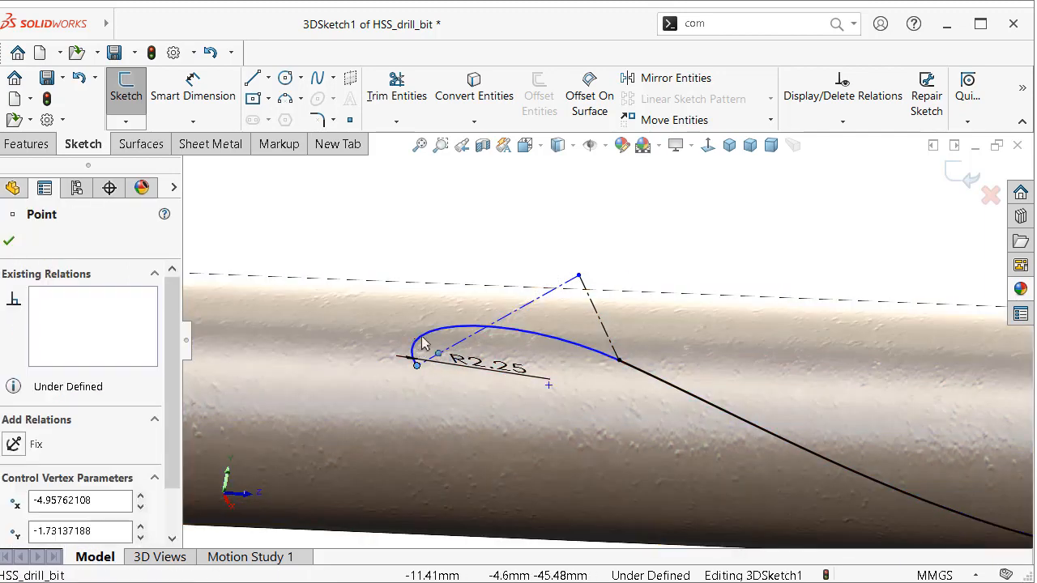
click(523, 313)
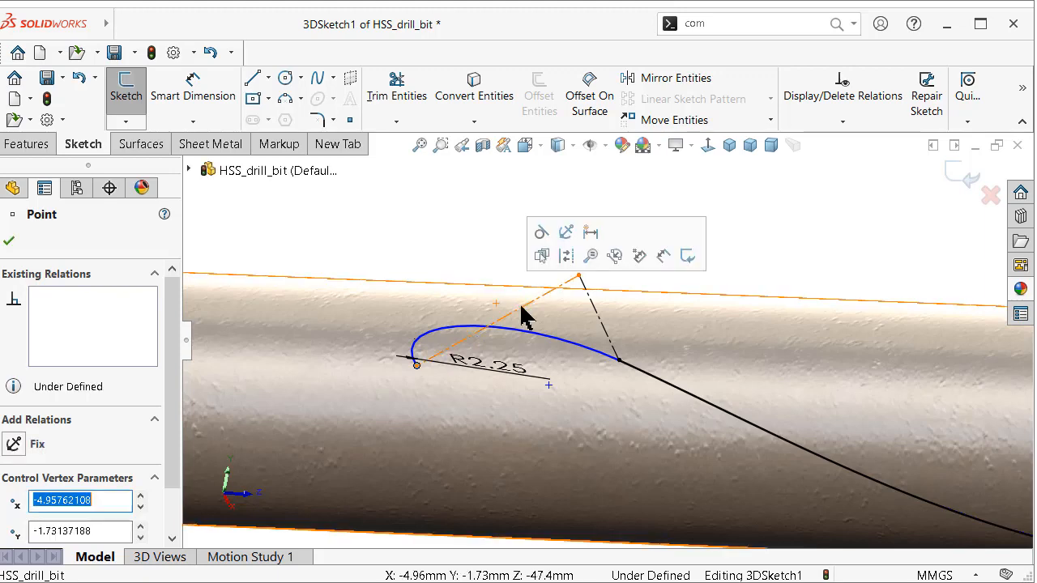
middle_drag(486, 339, 495, 241)
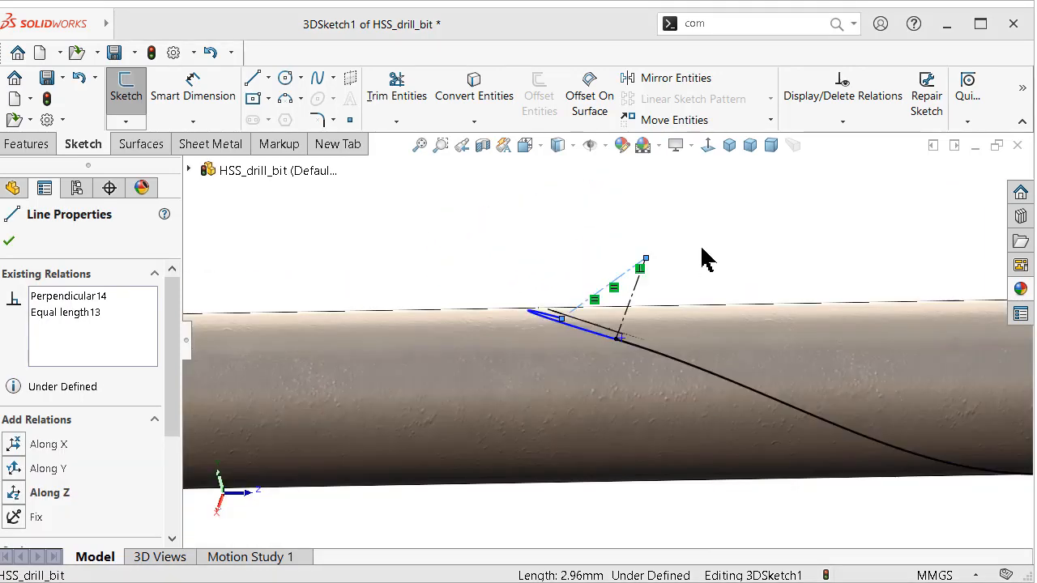
click(689, 261)
scroll(667, 273, down, 3)
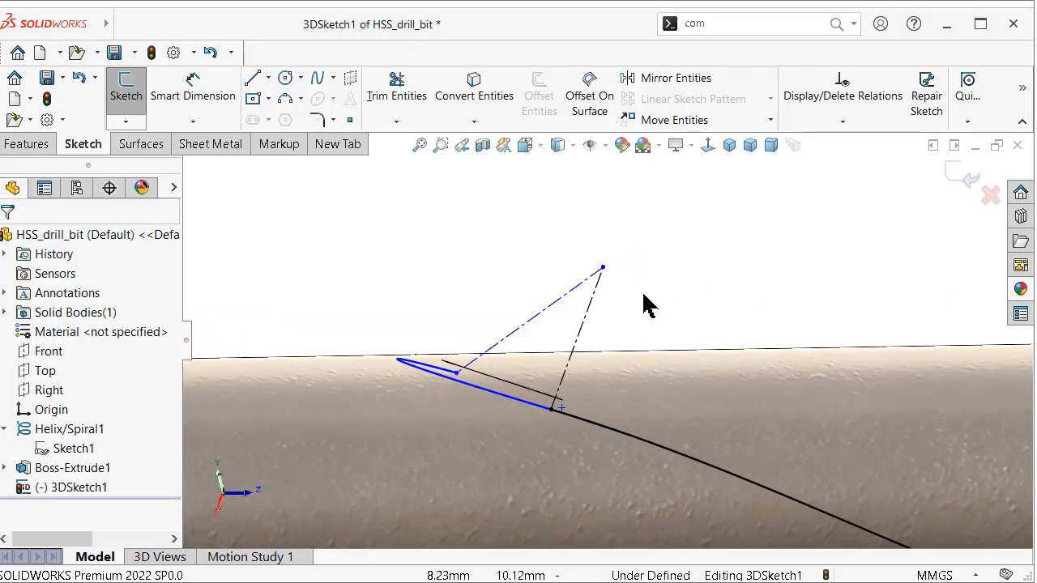
click(550, 317)
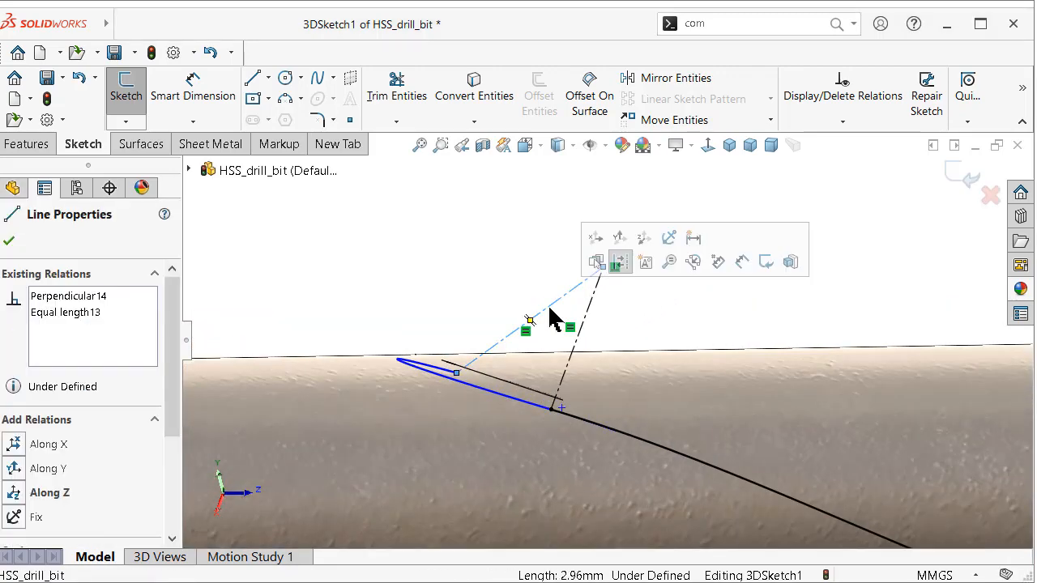
key(Delete)
Reposition the arc's free endpoint outside the cylinder and make the arc's center coincident with the remaining centerline's outer endpoint
click(456, 375)
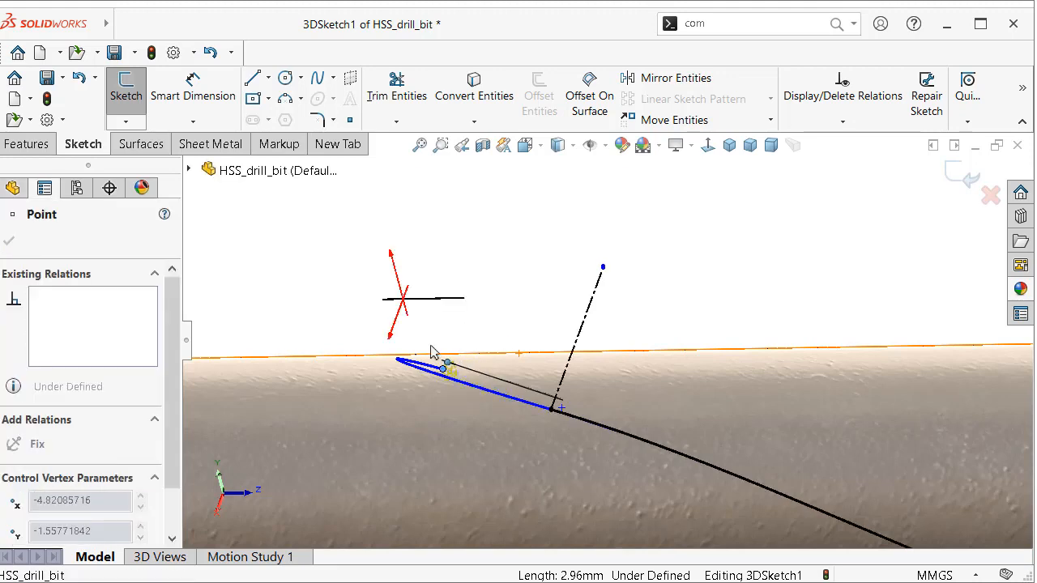
click(454, 356)
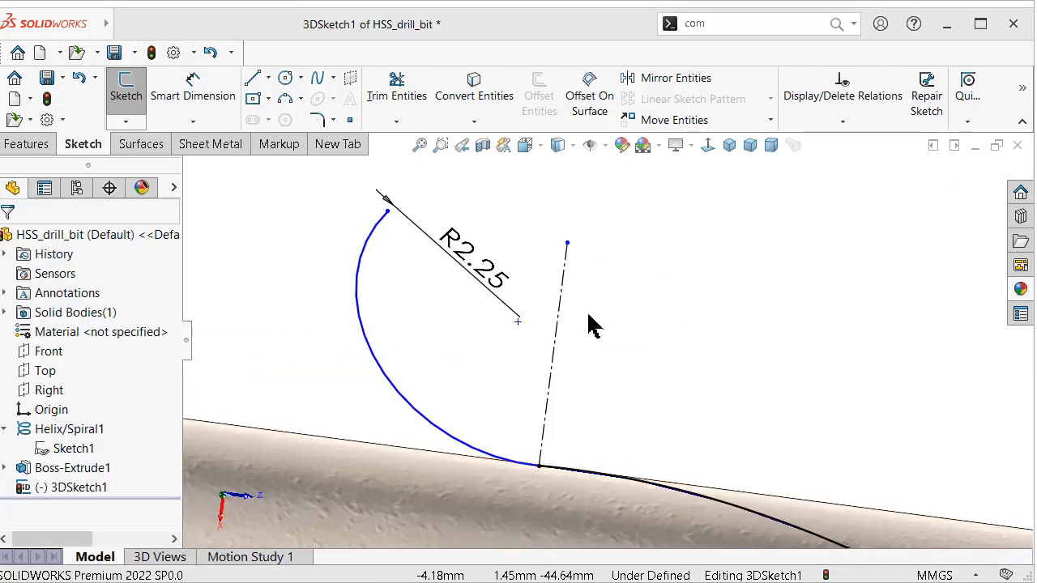
click(518, 322)
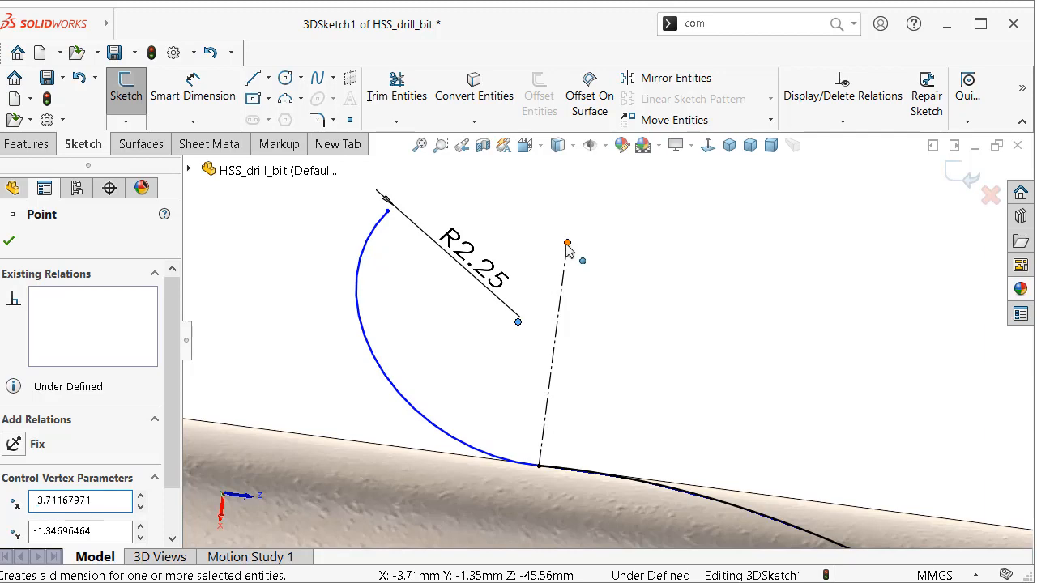
ctrl+click(567, 244)
click(687, 178)
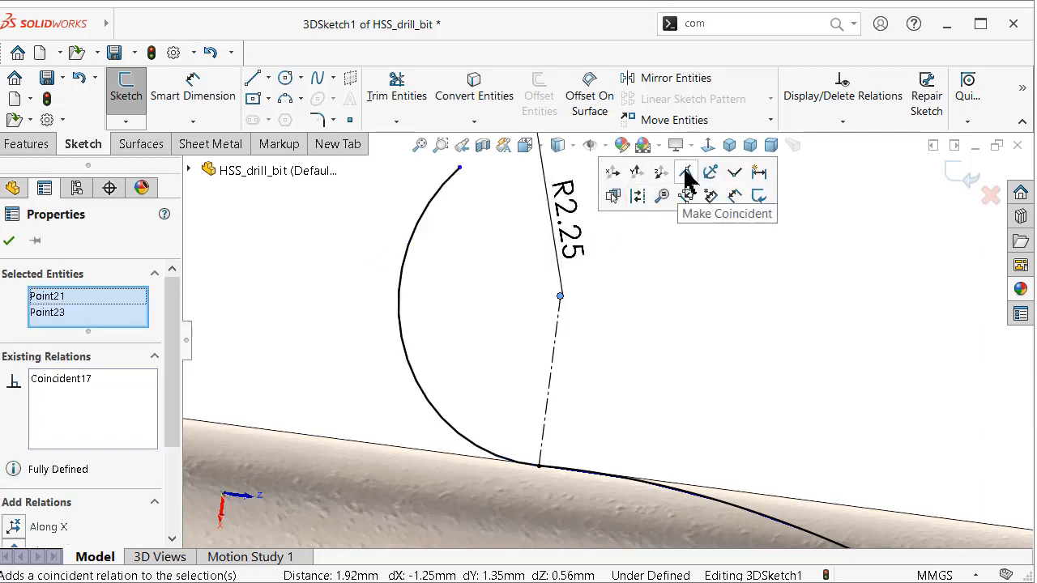
click(620, 297)
Dimension the distance between the arc's free endpoint and its junction with the helix as 4 mm
middle_drag(621, 297, 475, 231)
click(555, 199)
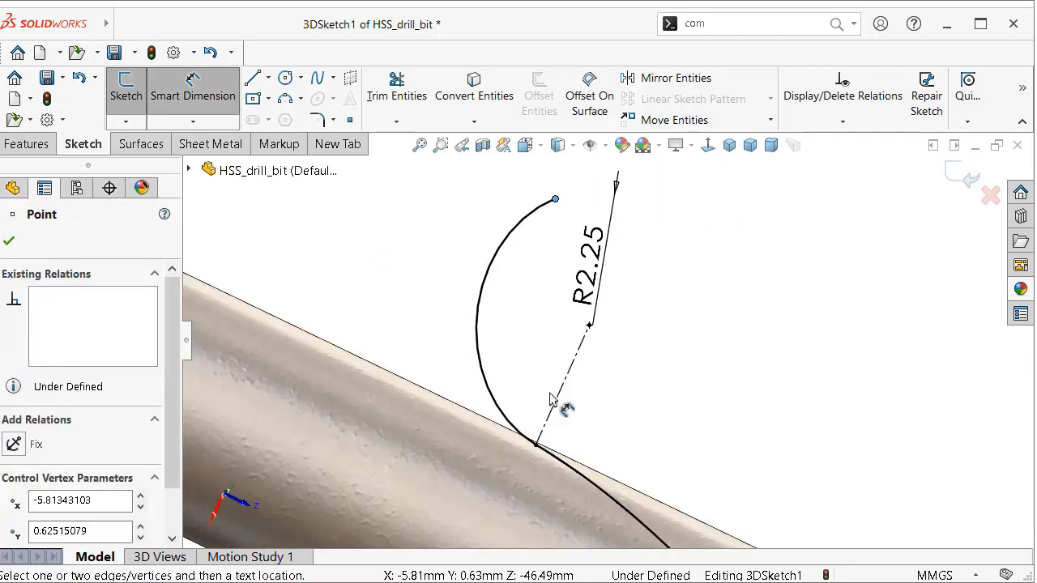
click(536, 445)
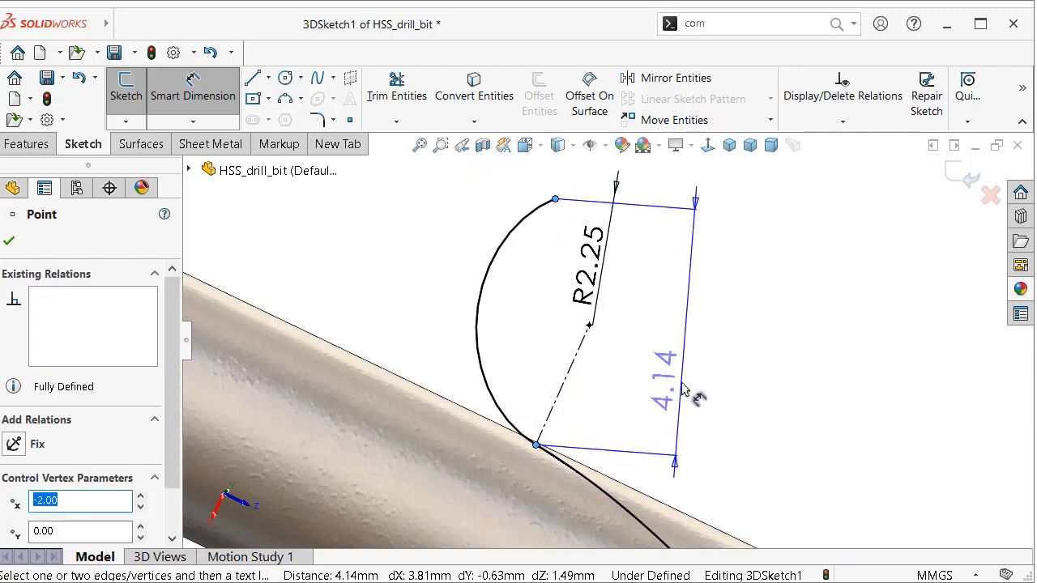
click(688, 389)
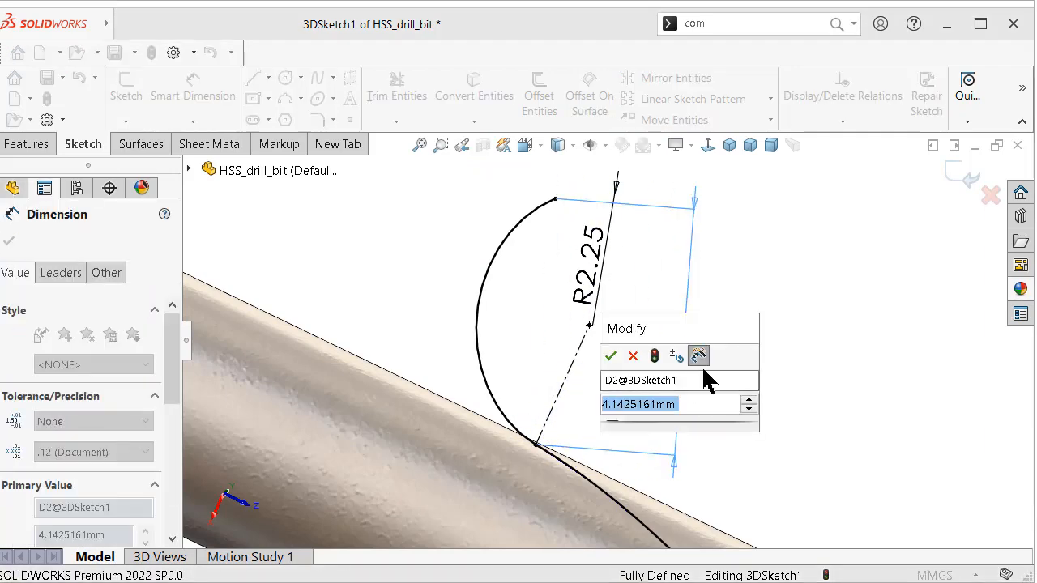
text(4)
key(Return)
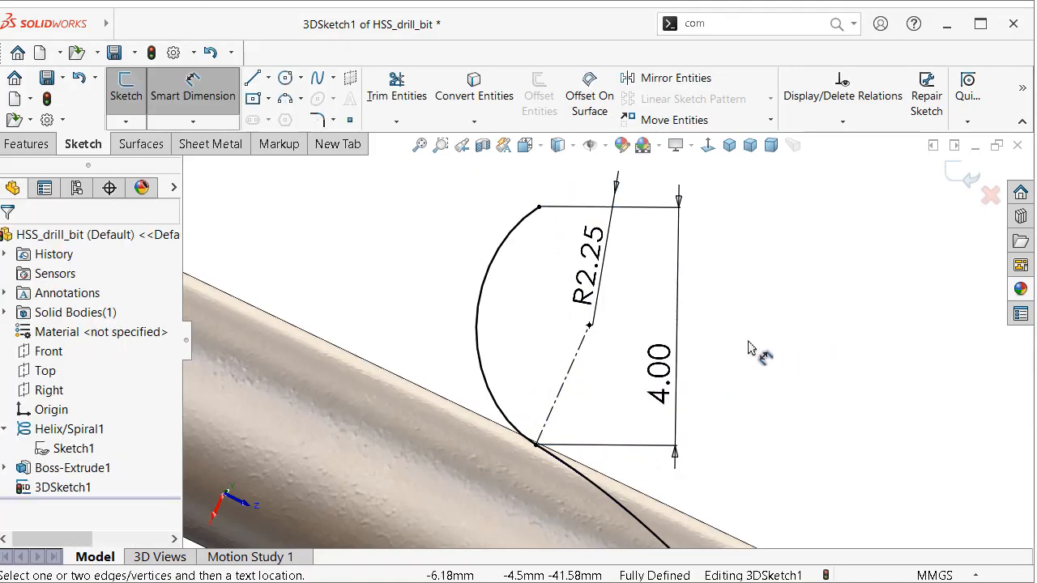
scroll(749, 348, up, 3)
mouse_move(678, 365)
middle_down()
mouse_move(675, 382)
mouse_move(648, 392)
middle_up()
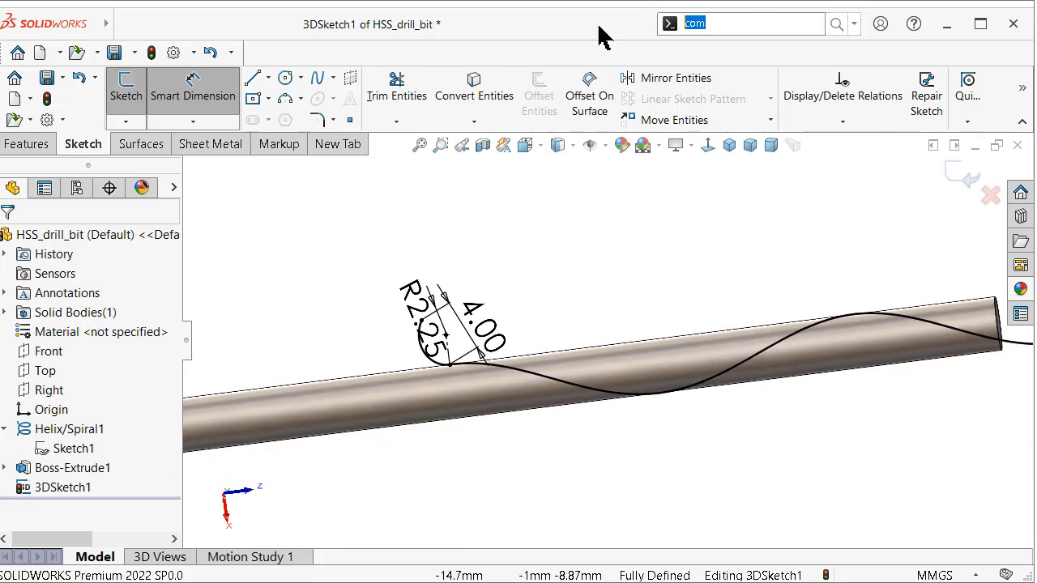
click(967, 122)
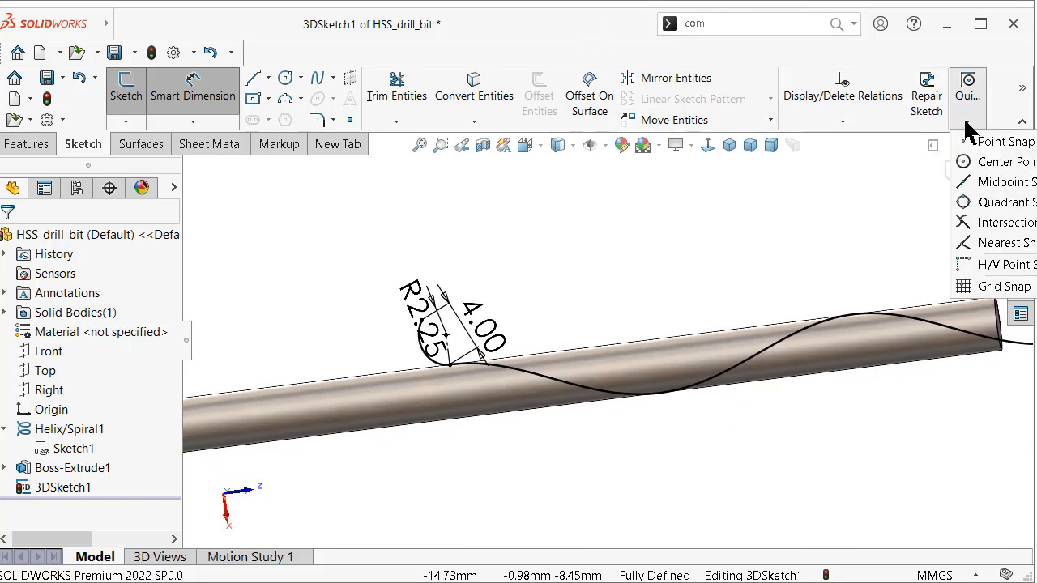
click(843, 121)
click(794, 212)
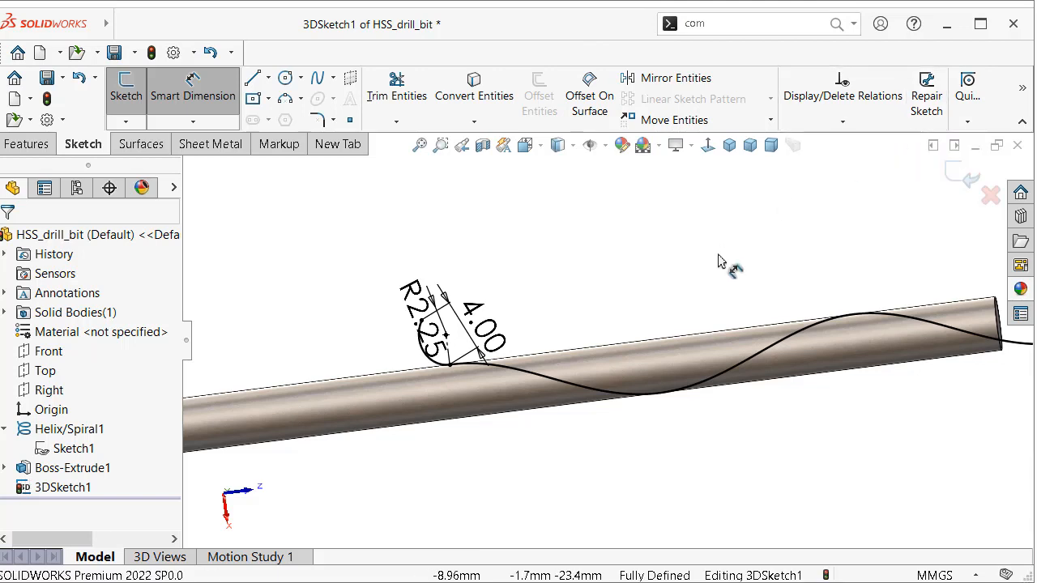
Exit the 3D sketch and create a composite curve from it
click(960, 174)
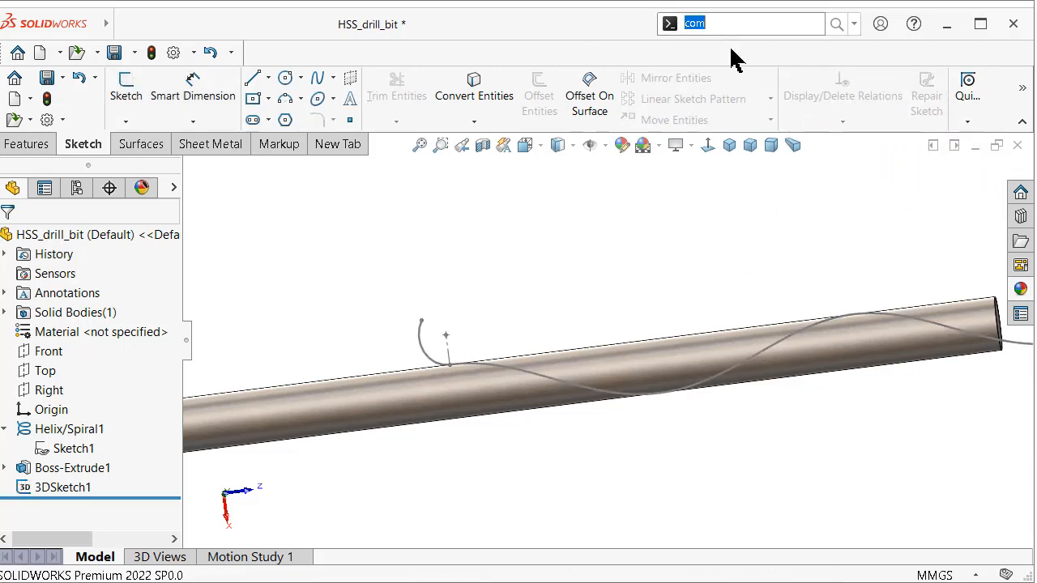
text(com)
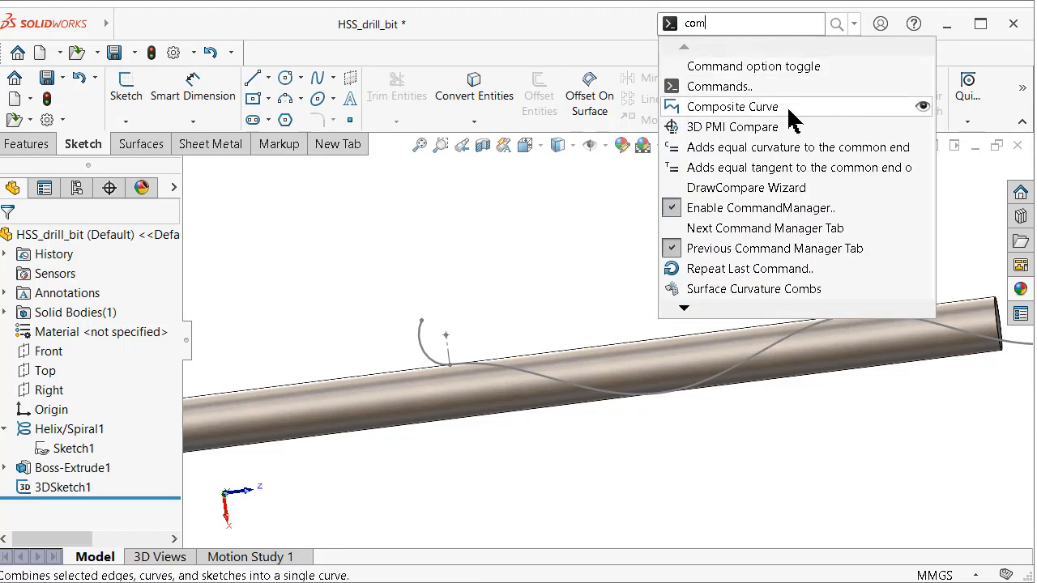
click(732, 107)
click(423, 346)
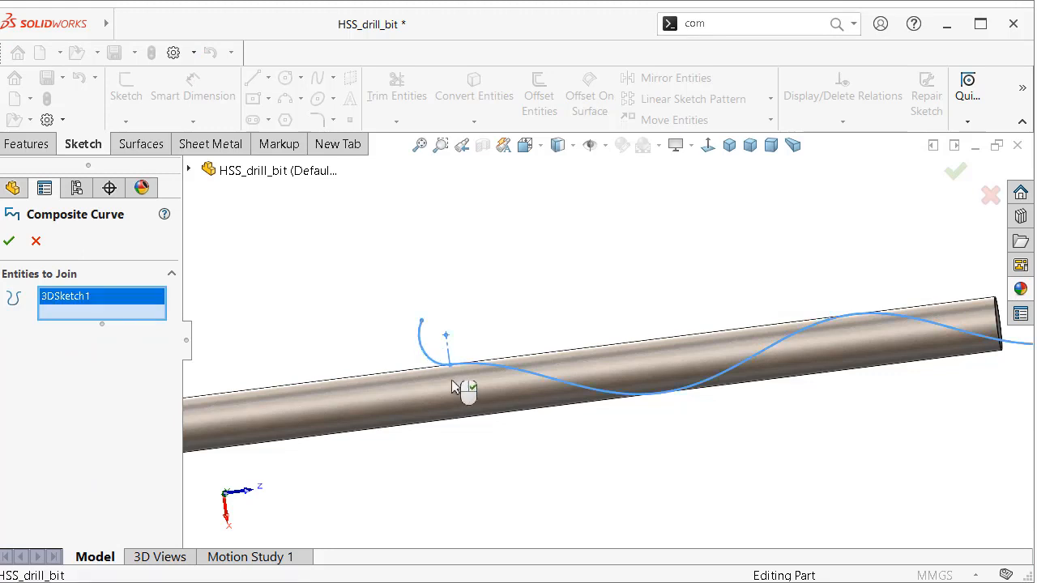
click(9, 243)
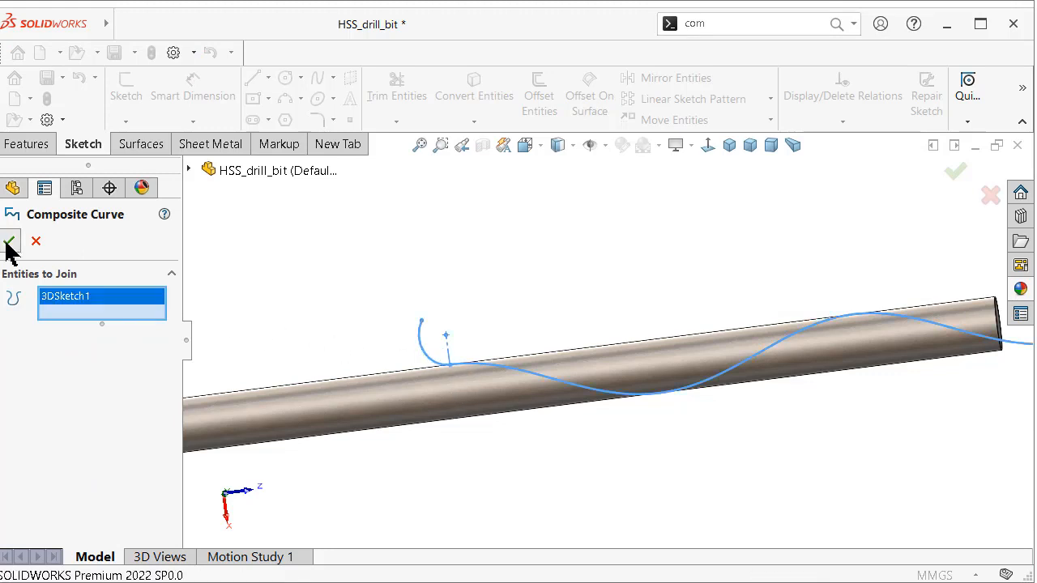
click(454, 261)
scroll(729, 348, up, 2)
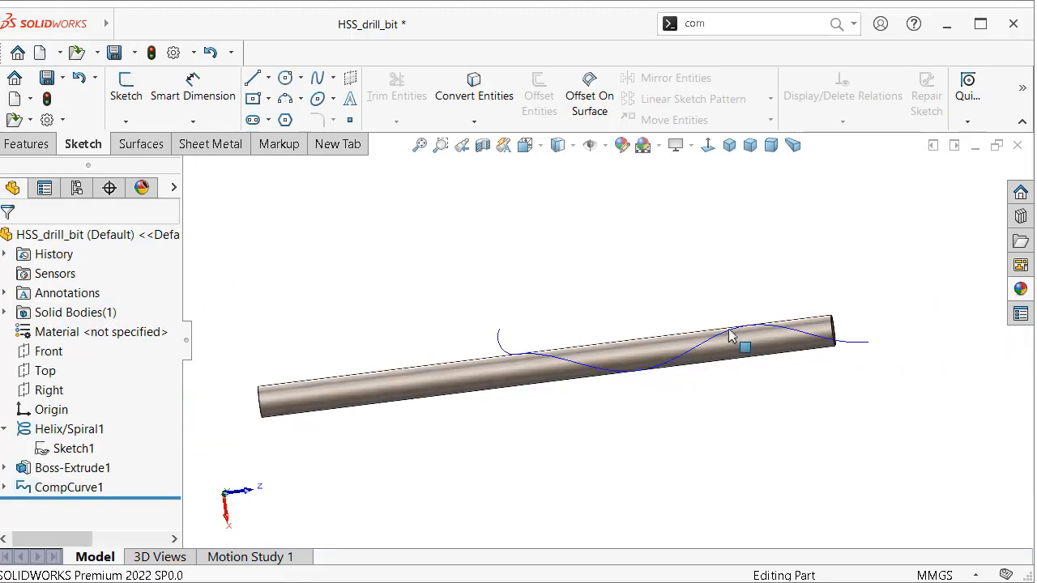
Create a reference plane perpendicular to the composite curve at its endpoint beyond the cylinder's end face
middle_drag(794, 331, 741, 358)
scroll(744, 362, down, 3)
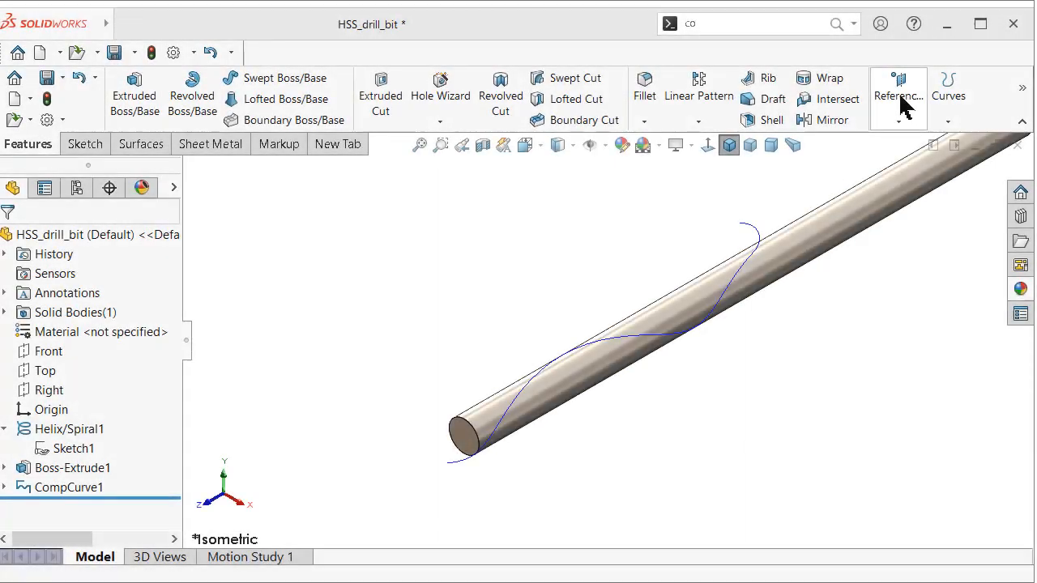
click(882, 88)
click(882, 160)
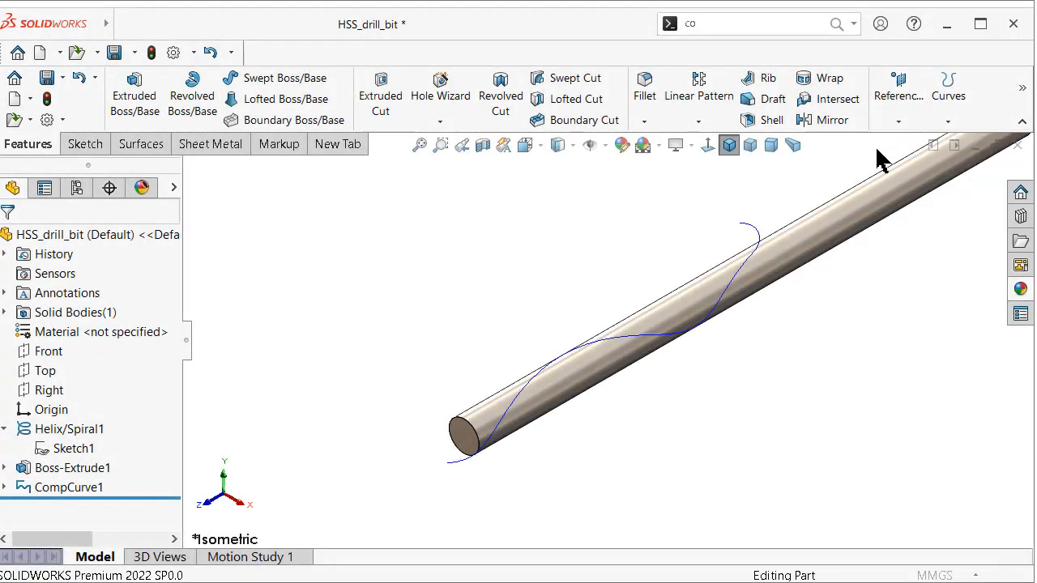
scroll(461, 466, down, 4)
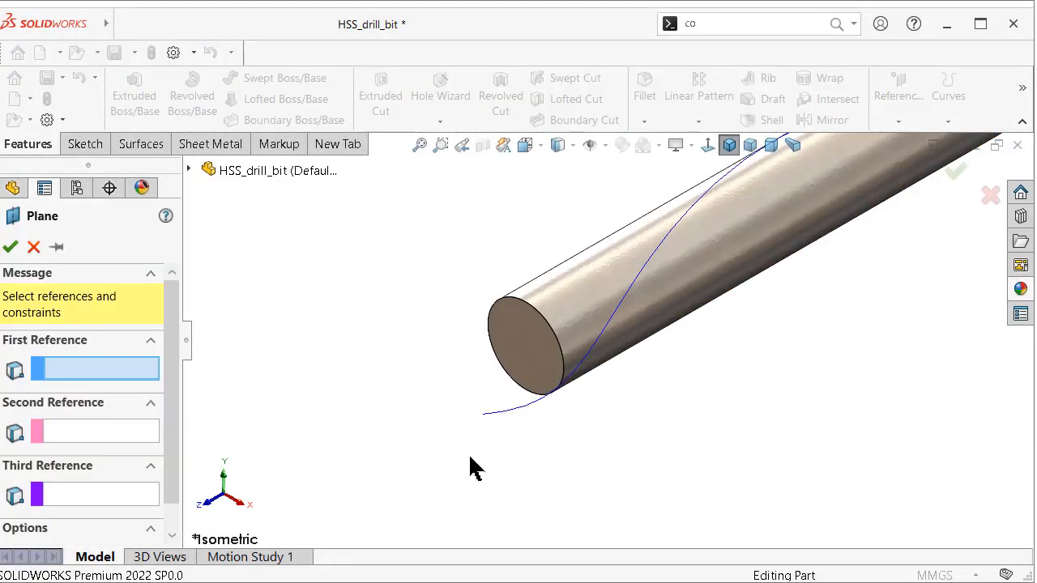
click(533, 397)
click(495, 400)
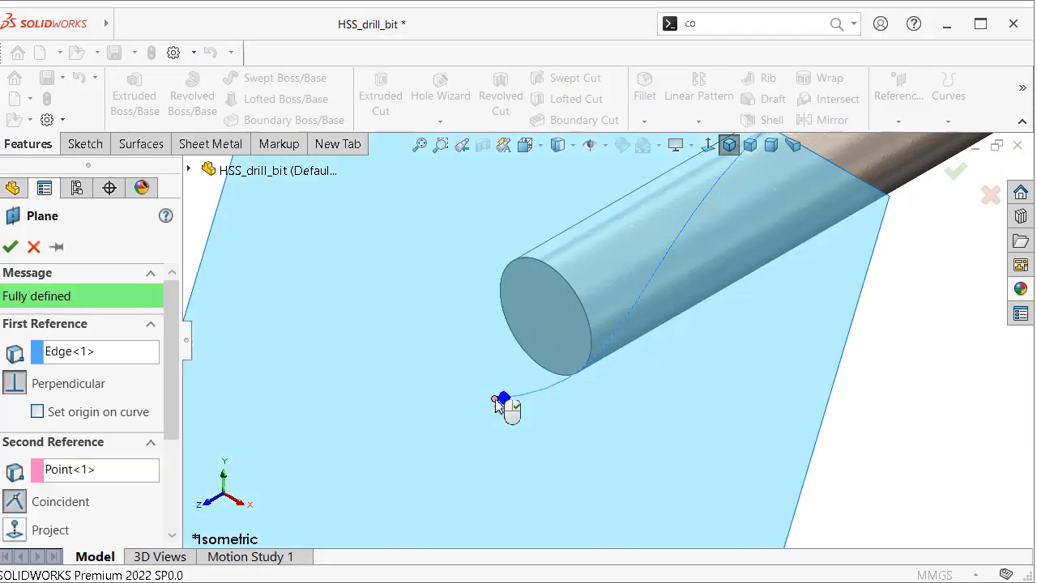
right_click(499, 406)
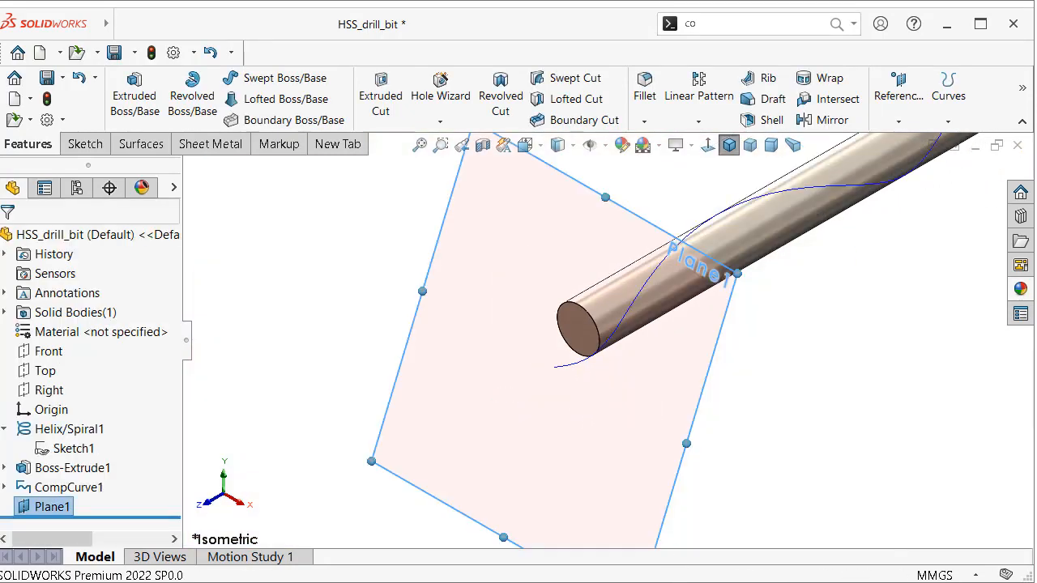
Start a sketch on the new plane and orient the view normal to it, close to the curve's endpoint
click(686, 424)
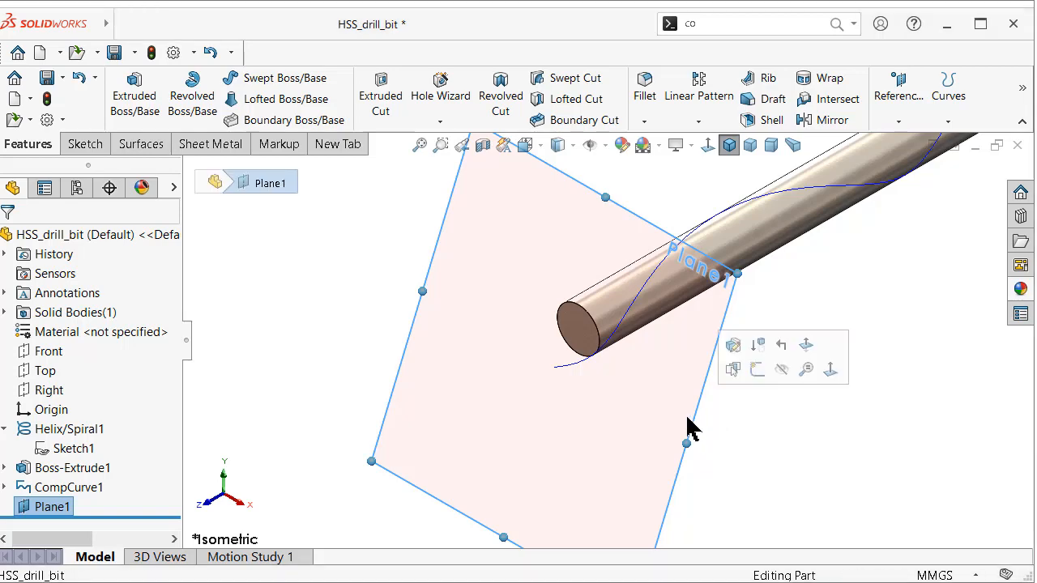
click(755, 368)
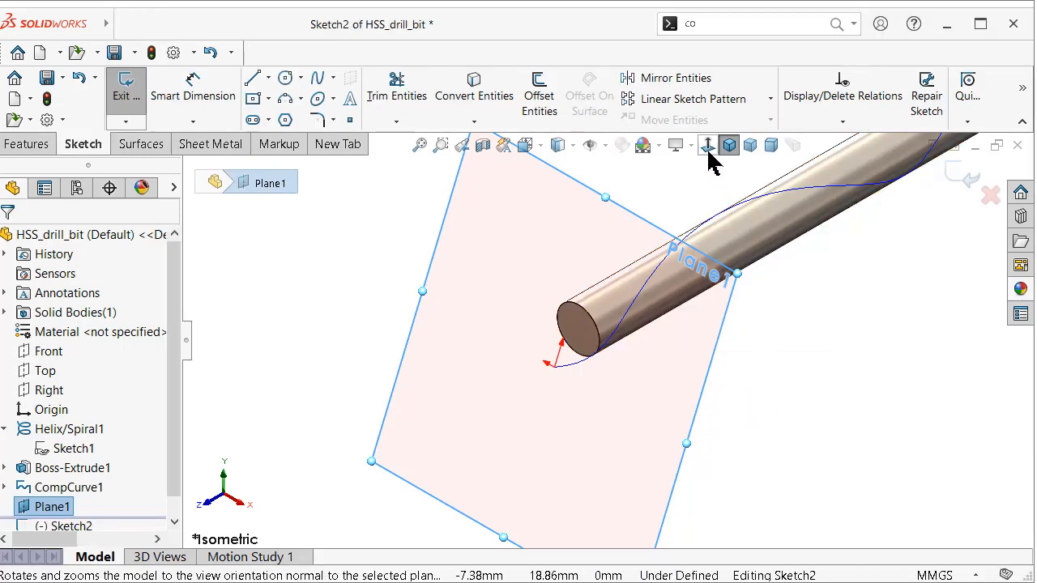
click(707, 147)
click(707, 146)
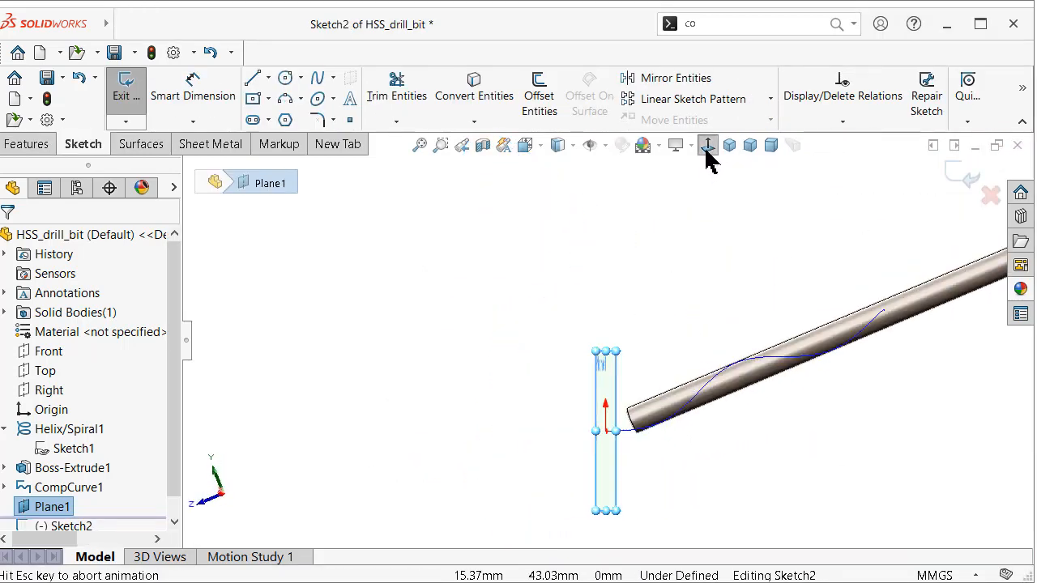
scroll(637, 443, down, 5)
scroll(638, 442, down, 5)
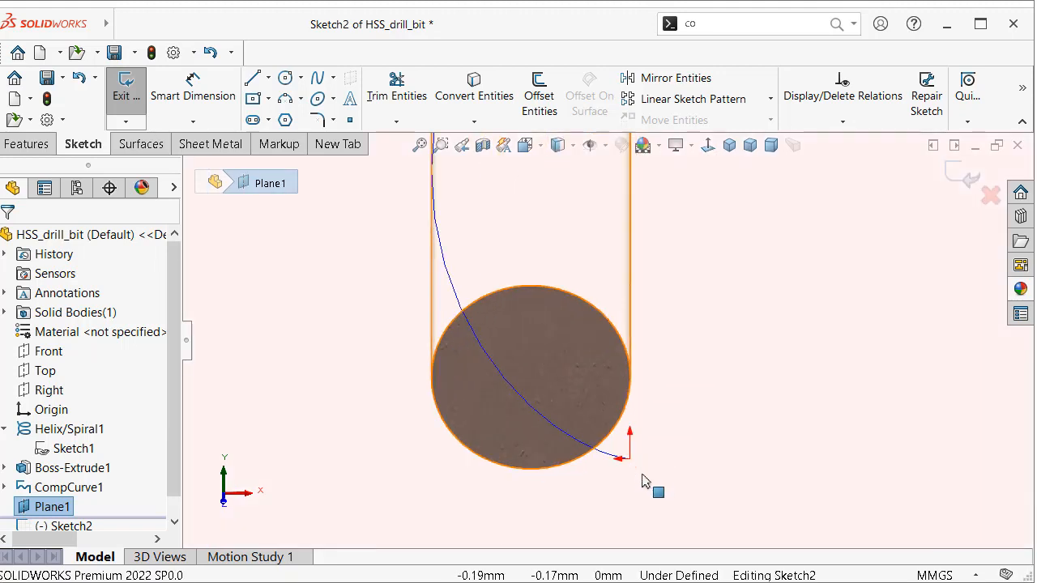
scroll(635, 471, down, 2)
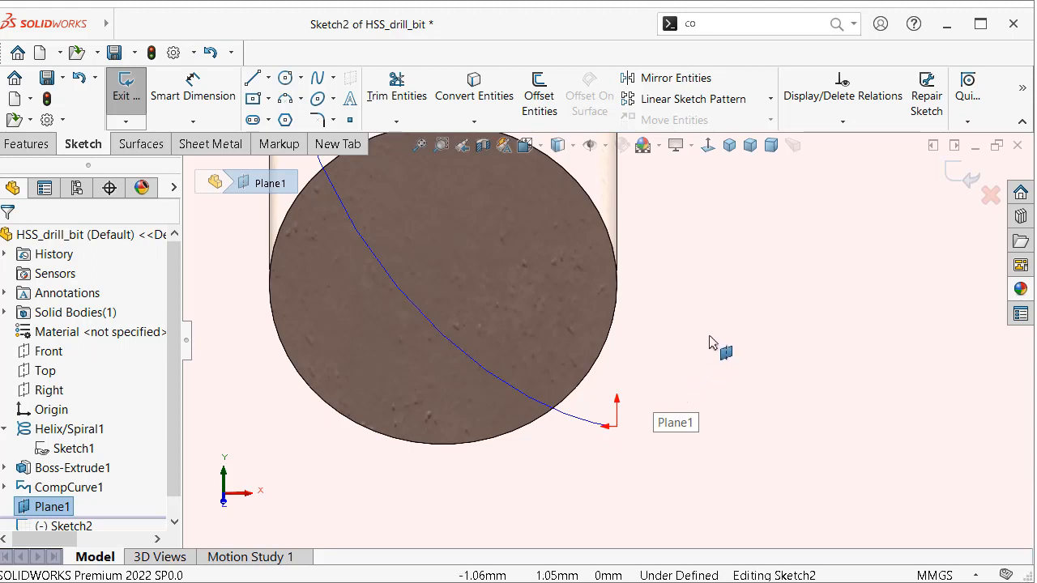
Sketch a circle of about 1.2 mm radius near the composite curve's endpoint, with its centre horizontally level with that endpoint
key(s)
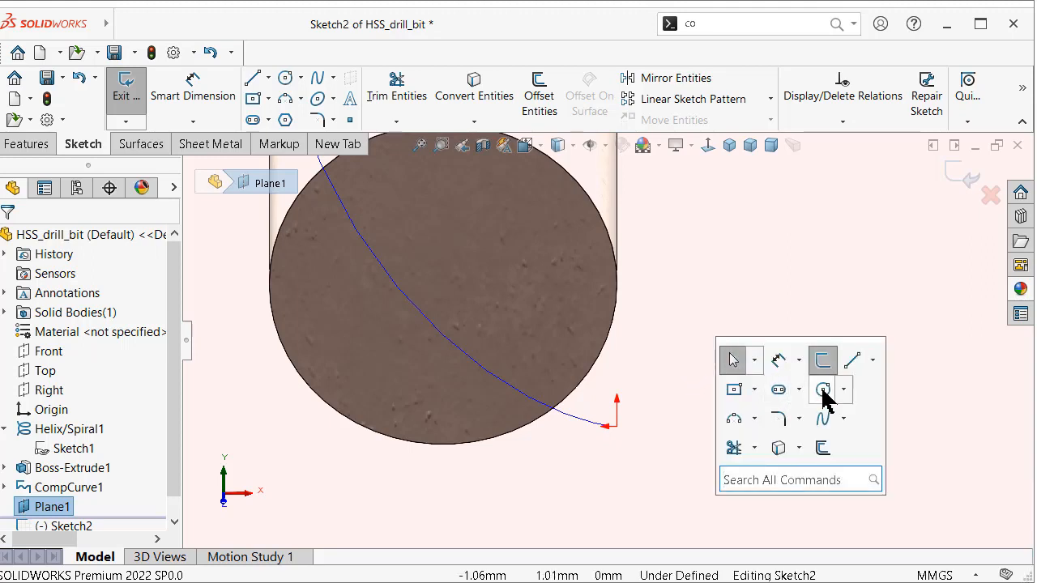
click(823, 392)
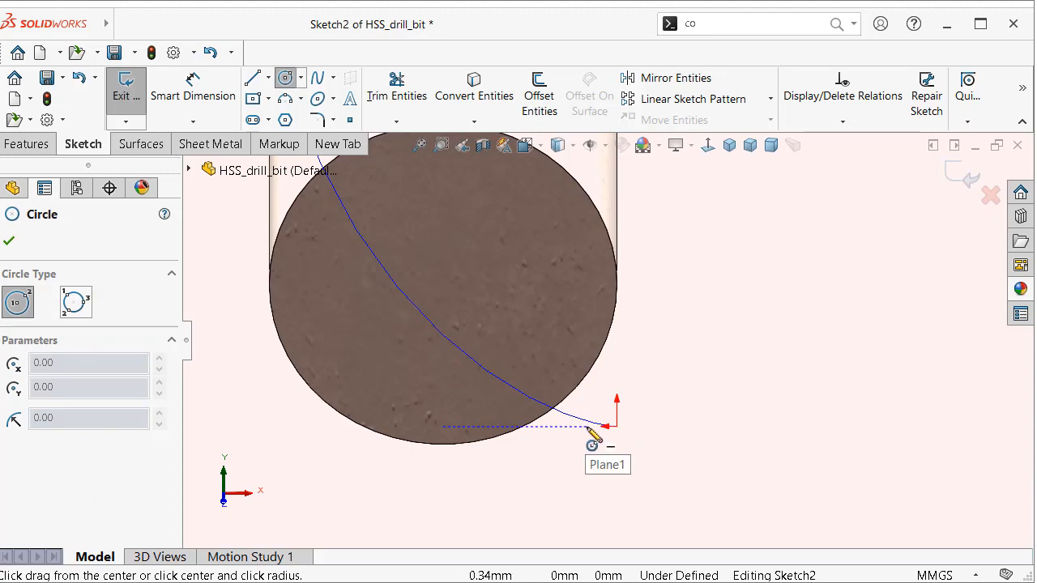
scroll(593, 437, down, 2)
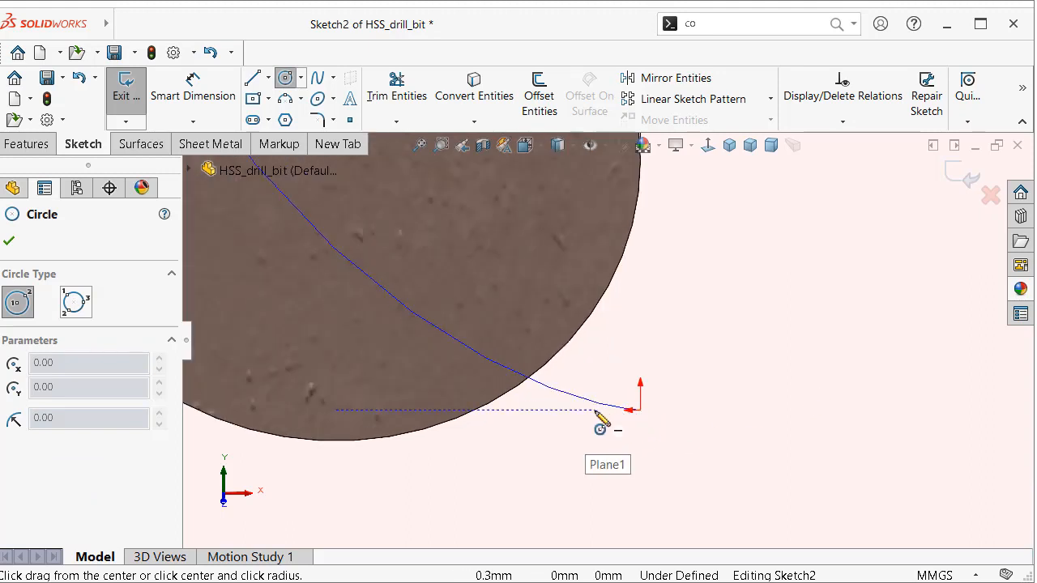
click(595, 410)
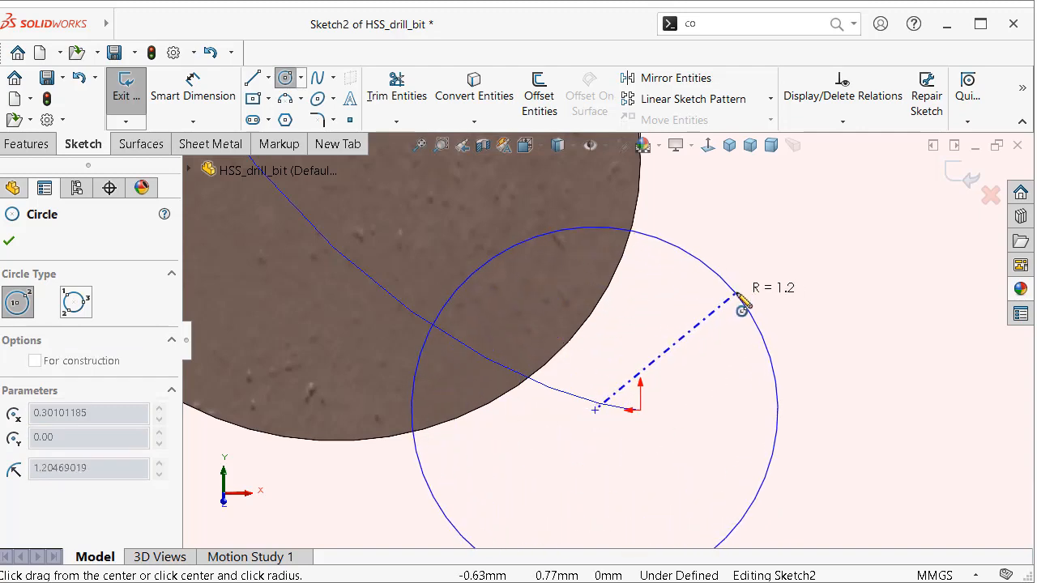
click(741, 306)
Dimension the circle's diameter as 2.75 mm
right_drag(854, 398, 833, 238)
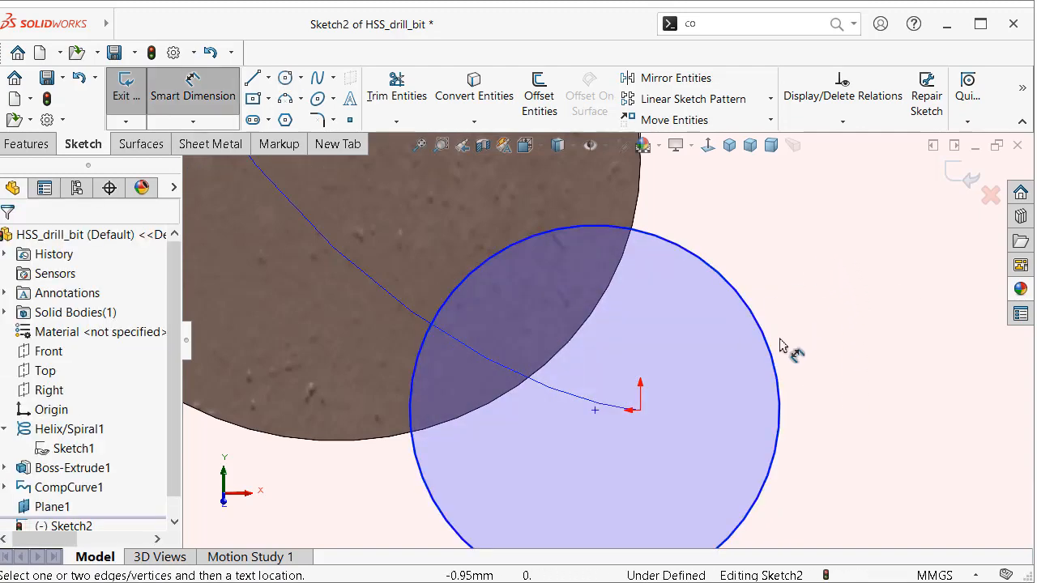
click(776, 364)
click(825, 320)
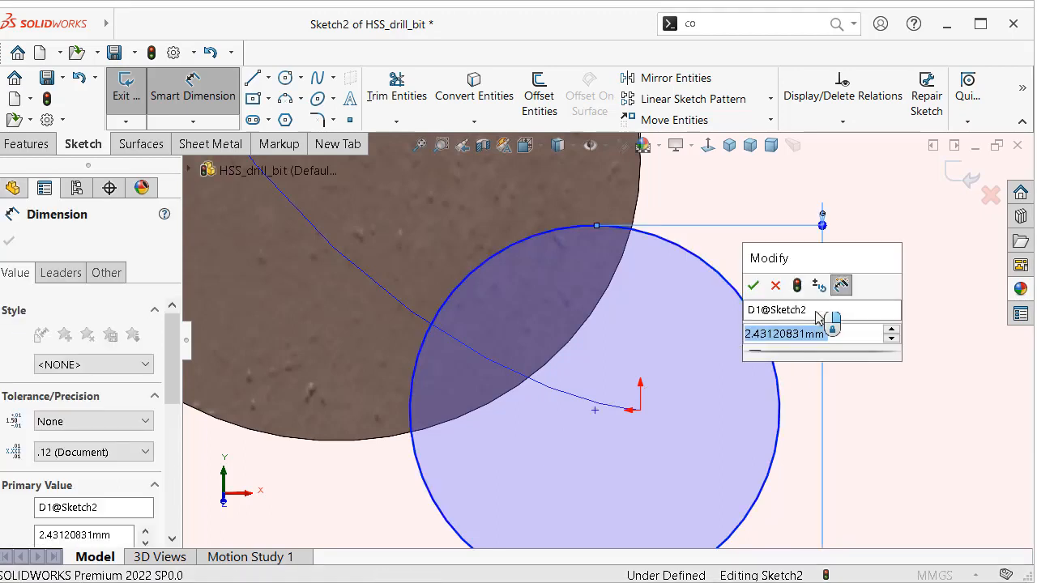
text(2.)
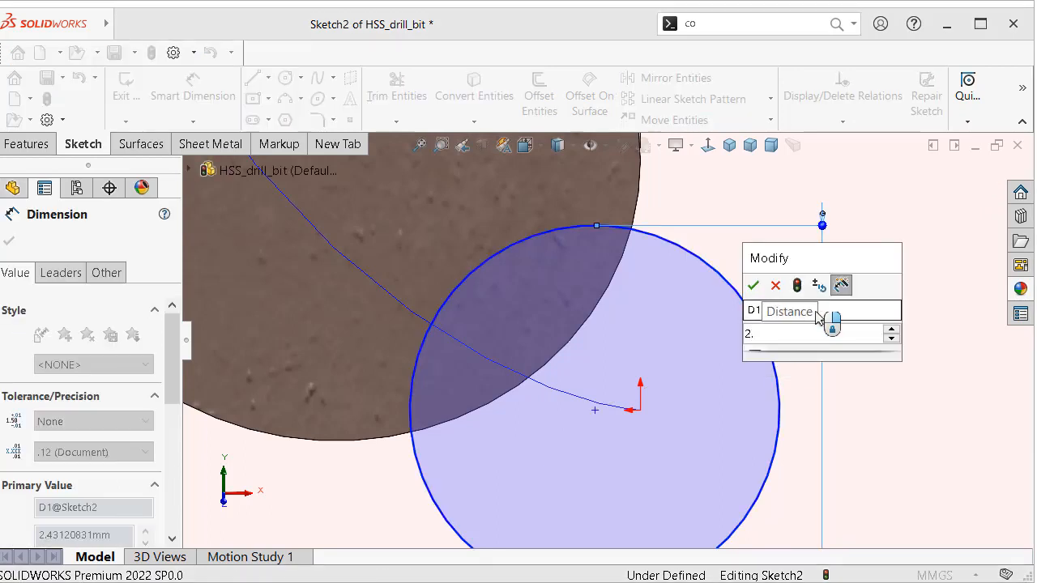
text(75)
key(Return)
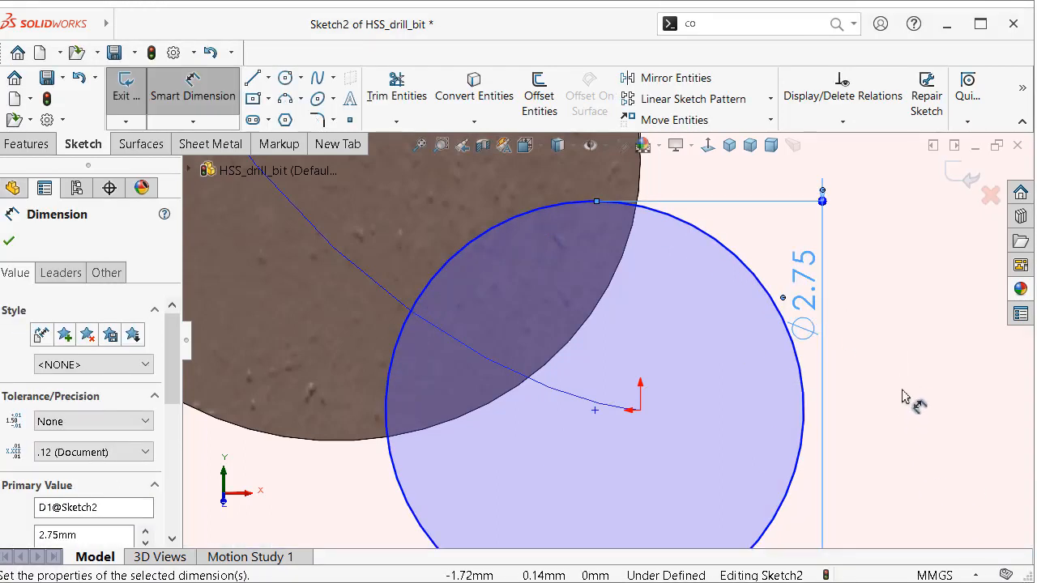
key(s)
Add a driven reference dimension between the part origin and the composite curve's endpoint
click(729, 145)
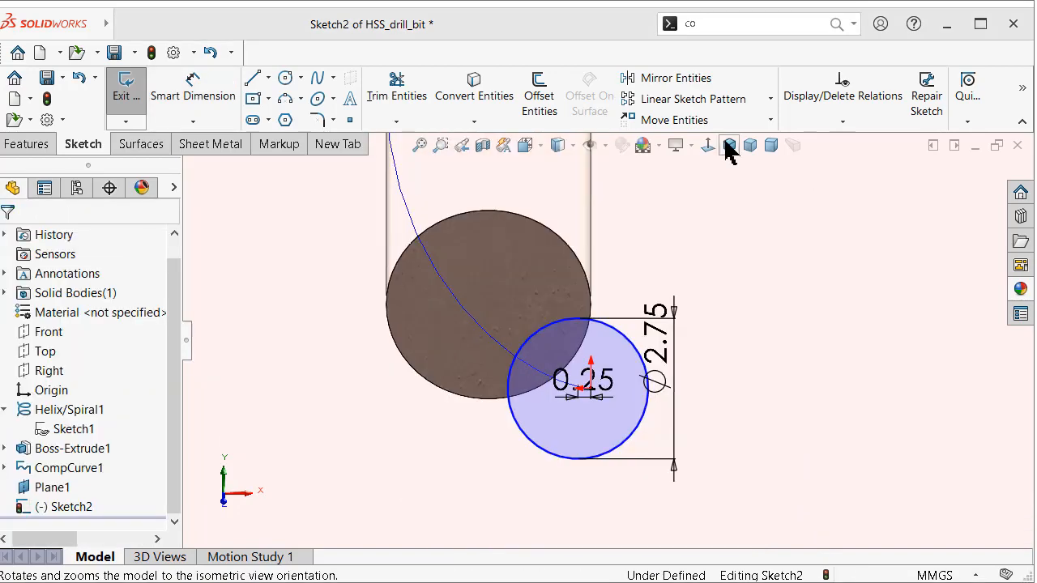
scroll(504, 405, down, 5)
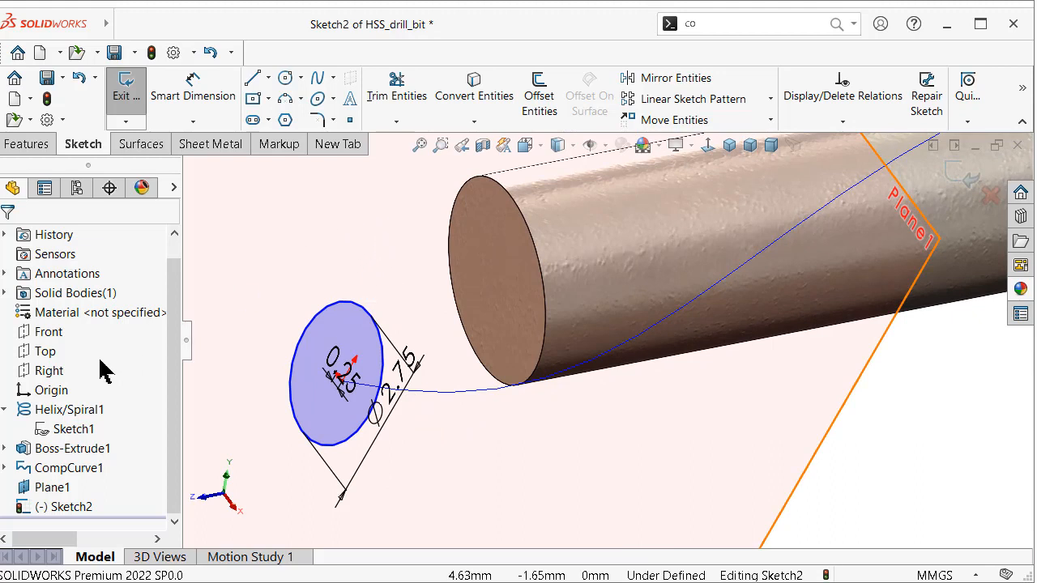
click(40, 391)
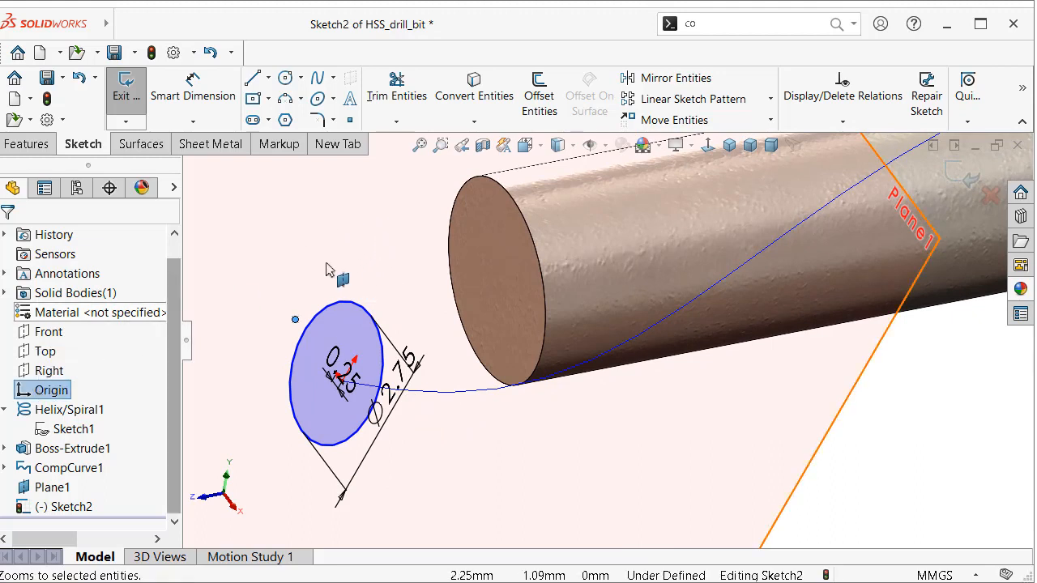
right_drag(389, 279, 394, 196)
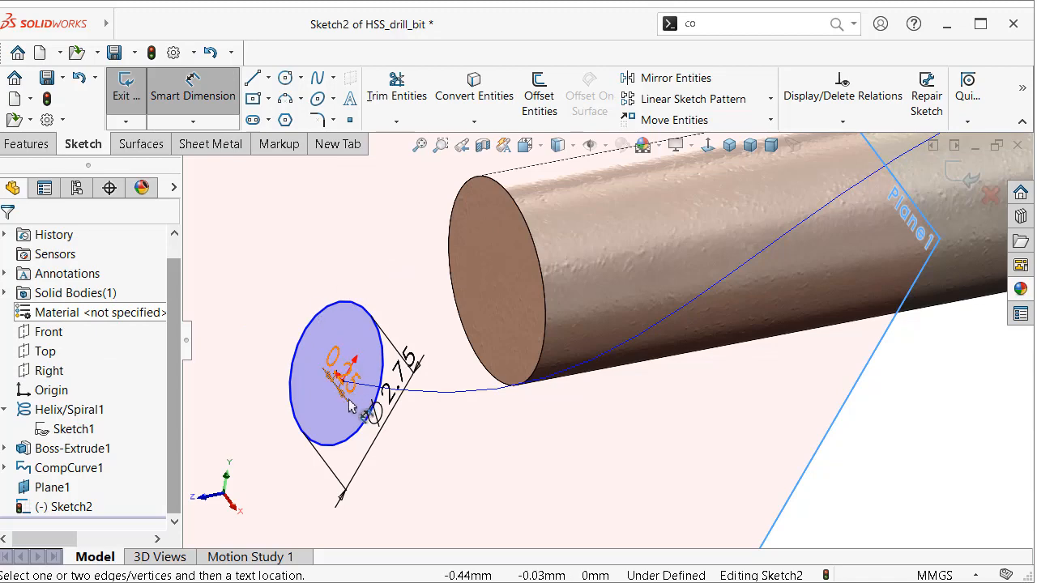
click(61, 395)
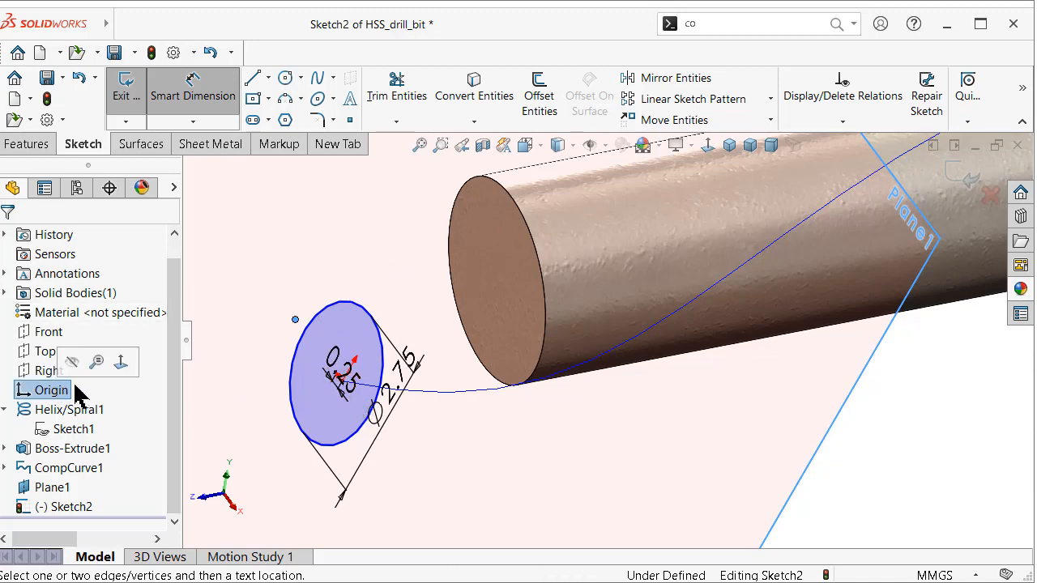
click(344, 383)
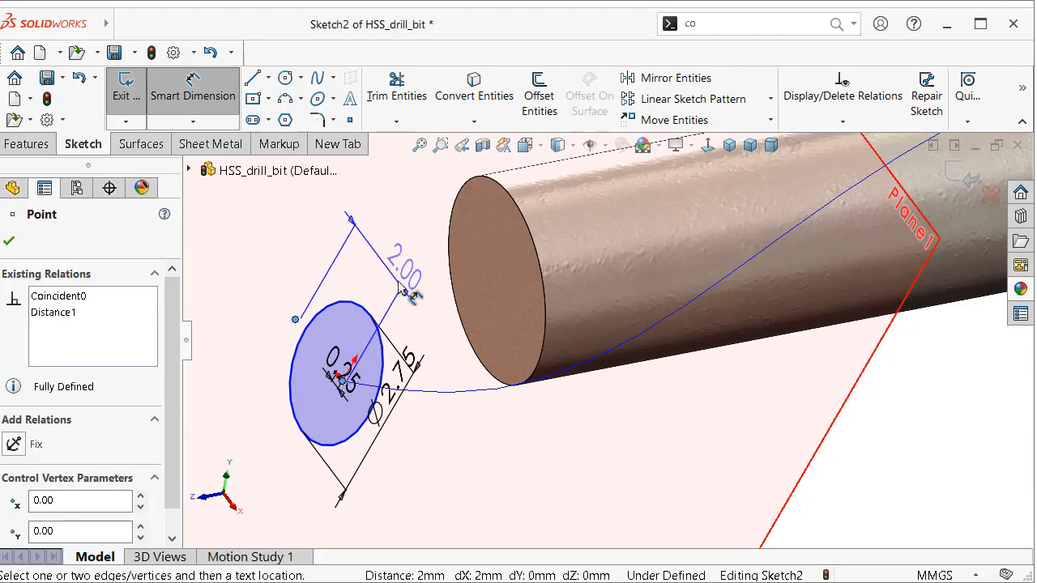
click(405, 289)
click(518, 333)
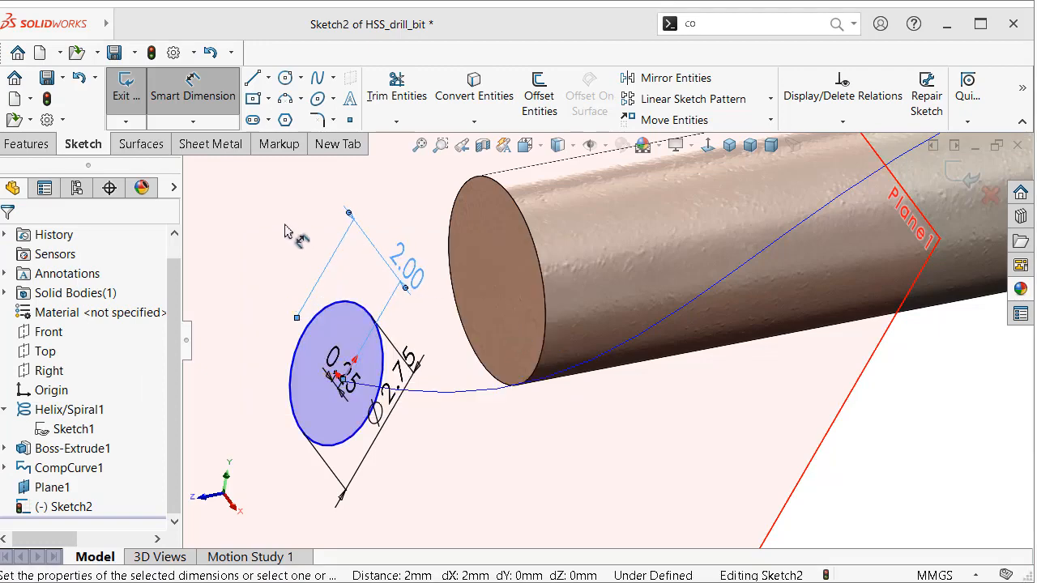
Delete the 0.25 mm offset dimension together with the short centerline between the curve's endpoint and the circle's centre
middle_drag(283, 243, 348, 235)
click(455, 468)
scroll(452, 442, down, 3)
scroll(438, 408, up, 2)
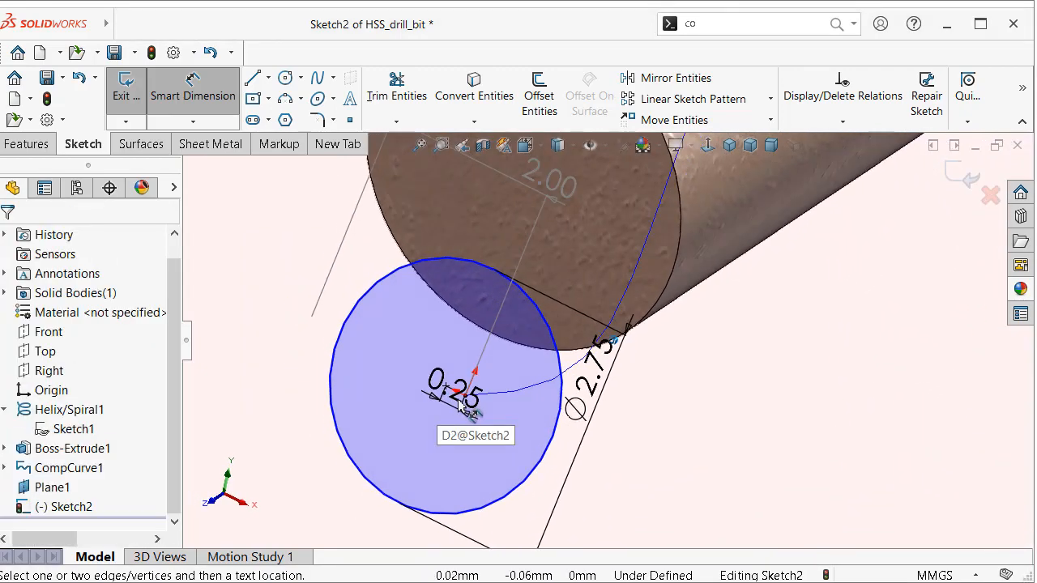
click(707, 145)
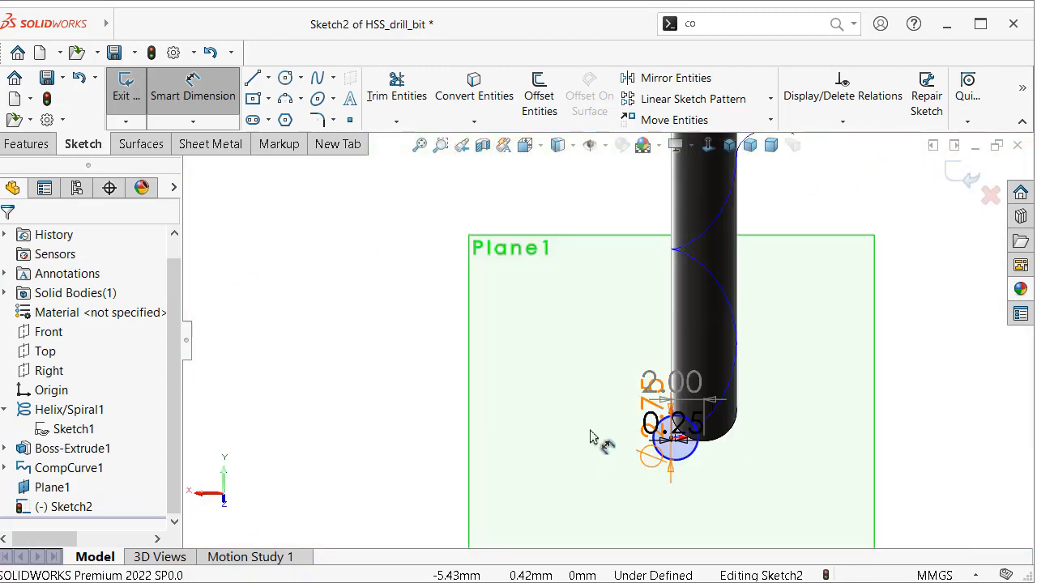
scroll(692, 437, down, 4)
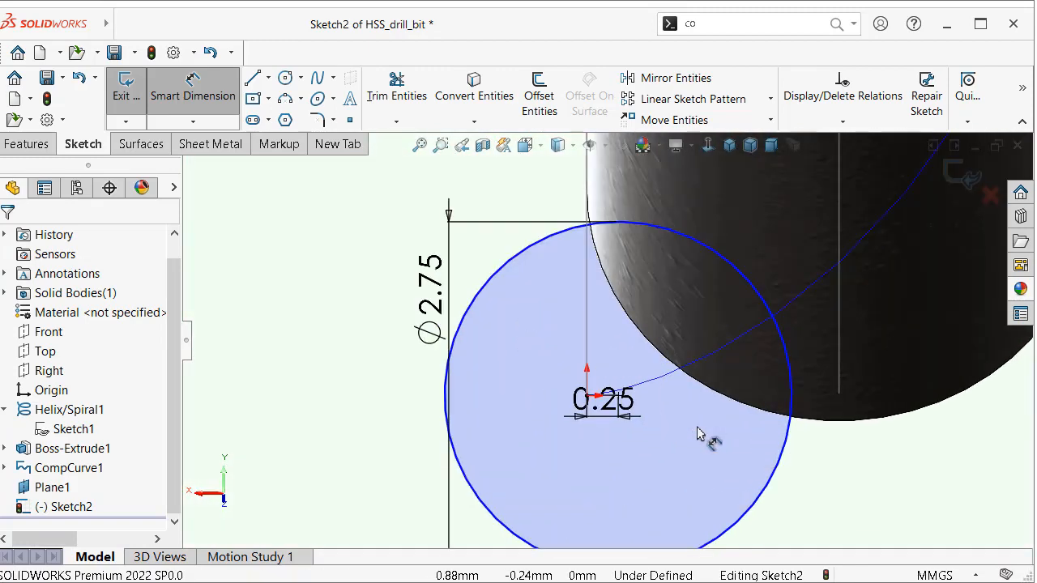
double_click(629, 421)
key(Return)
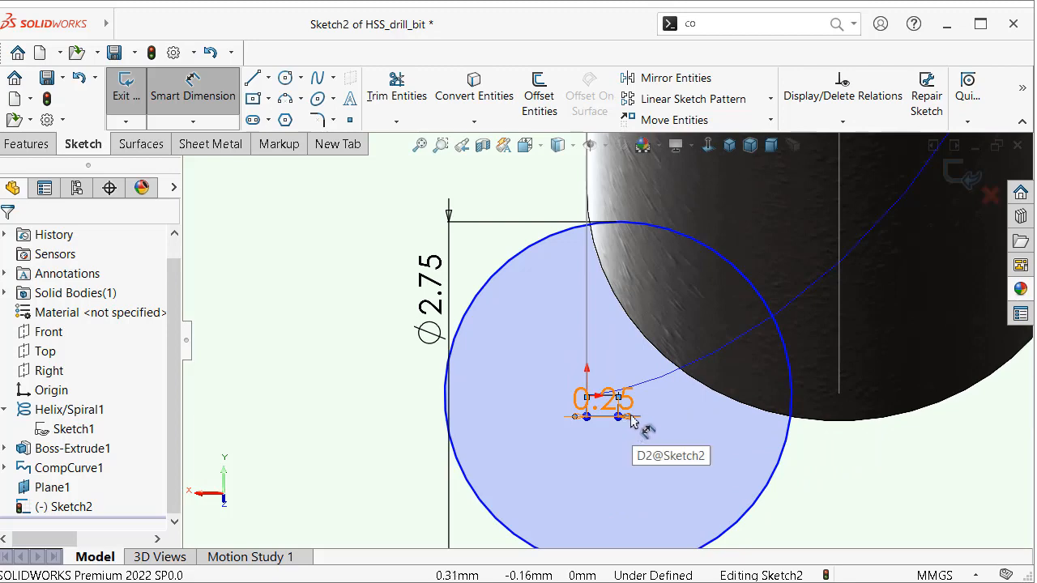
scroll(637, 417, down, 4)
click(576, 347)
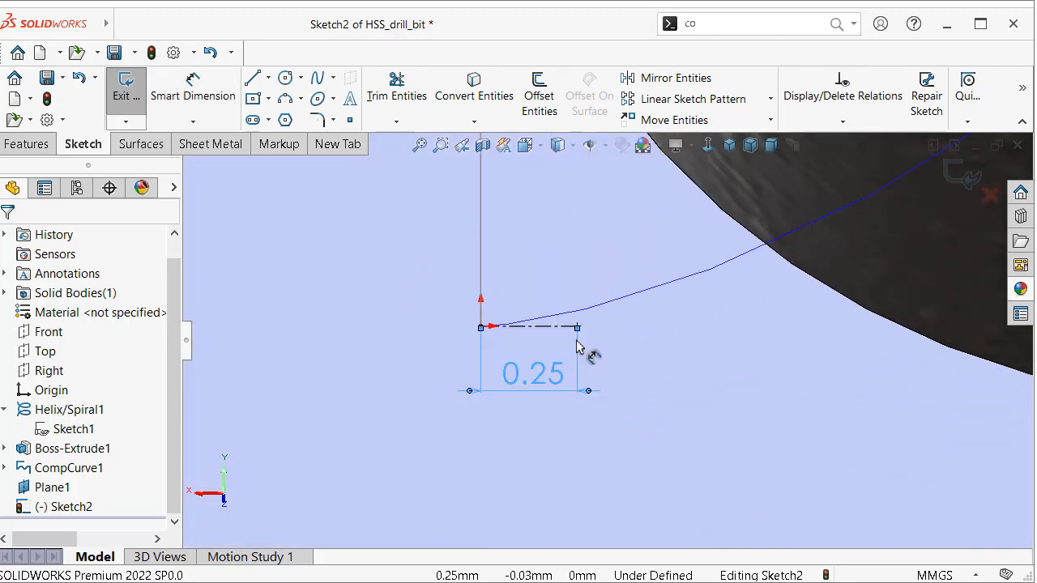
key(Delete)
scroll(600, 369, up, 2)
scroll(604, 371, up, 3)
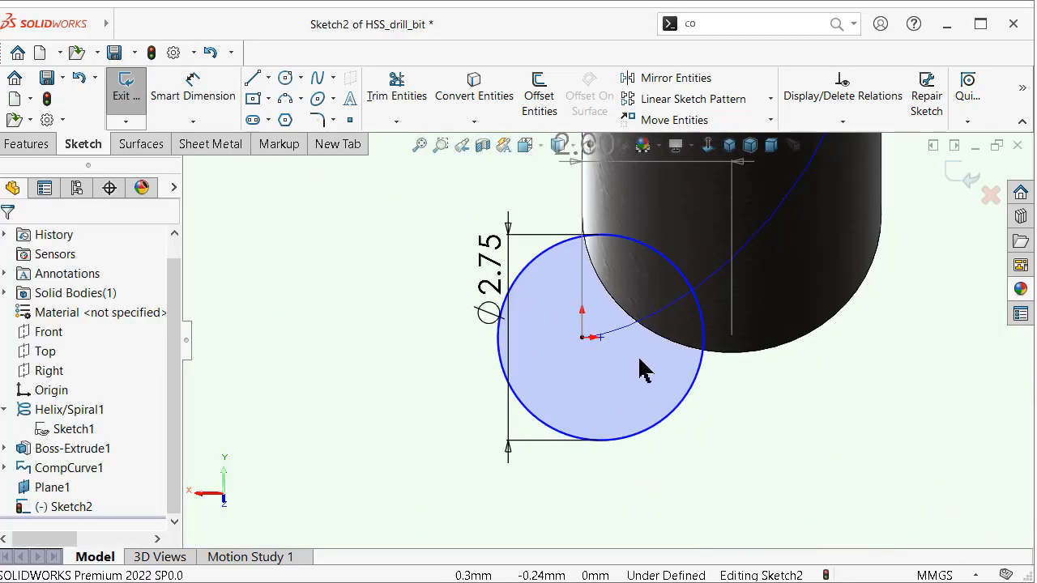
Turn on the display of origins with the model in isometric view
middle_drag(555, 366, 630, 382)
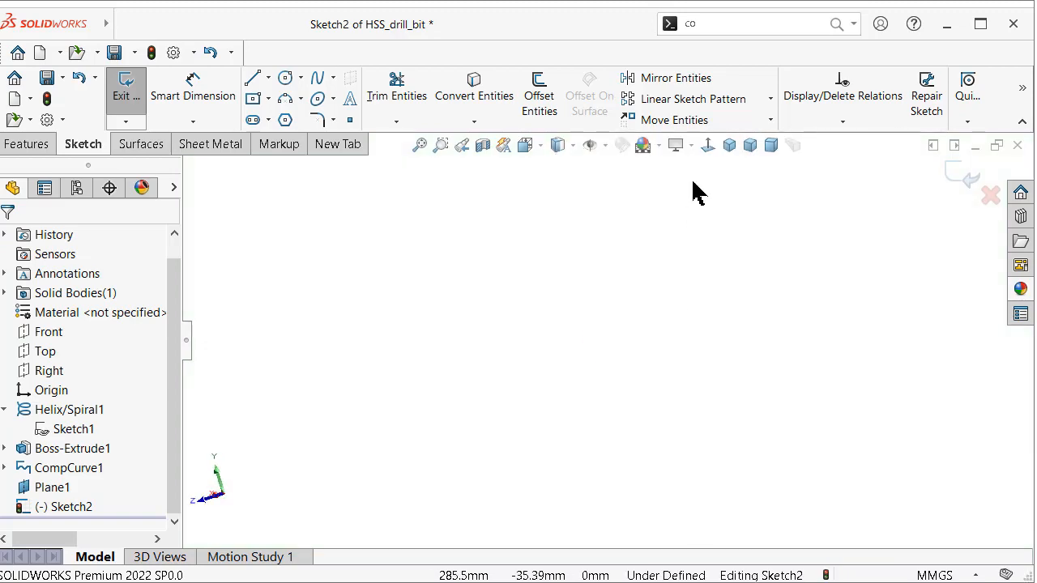
click(728, 146)
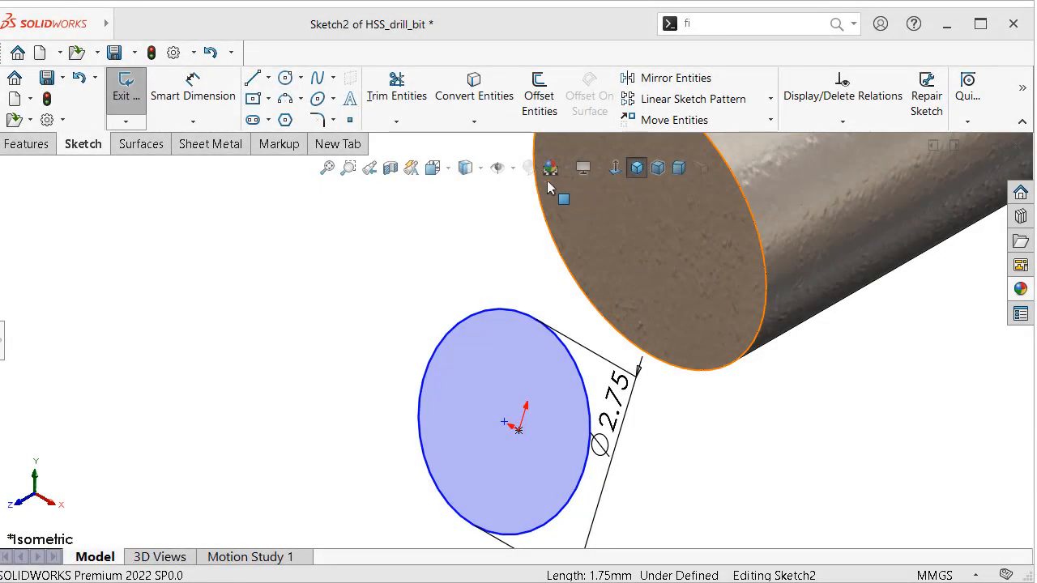
click(513, 168)
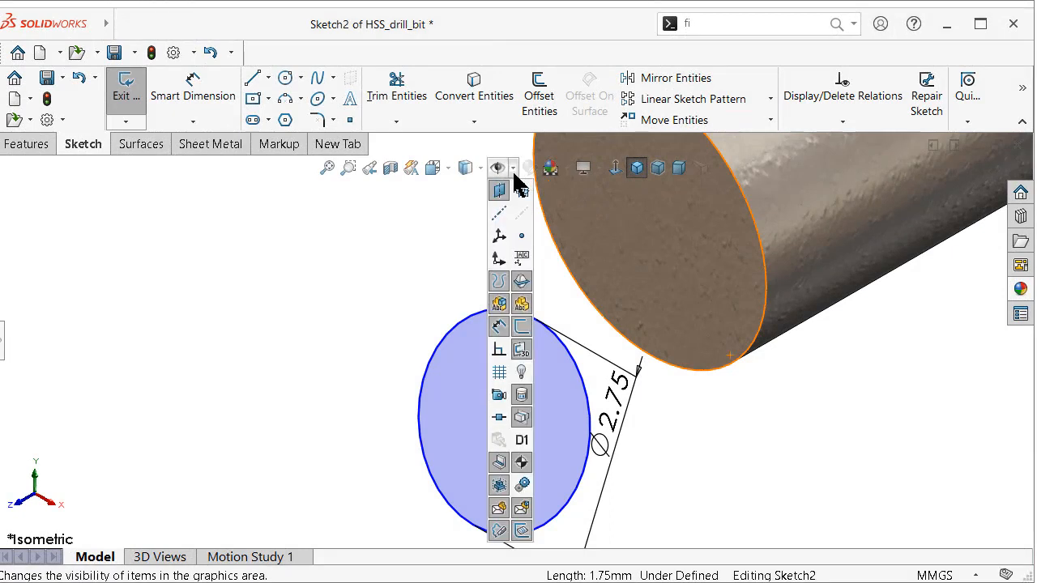
click(498, 261)
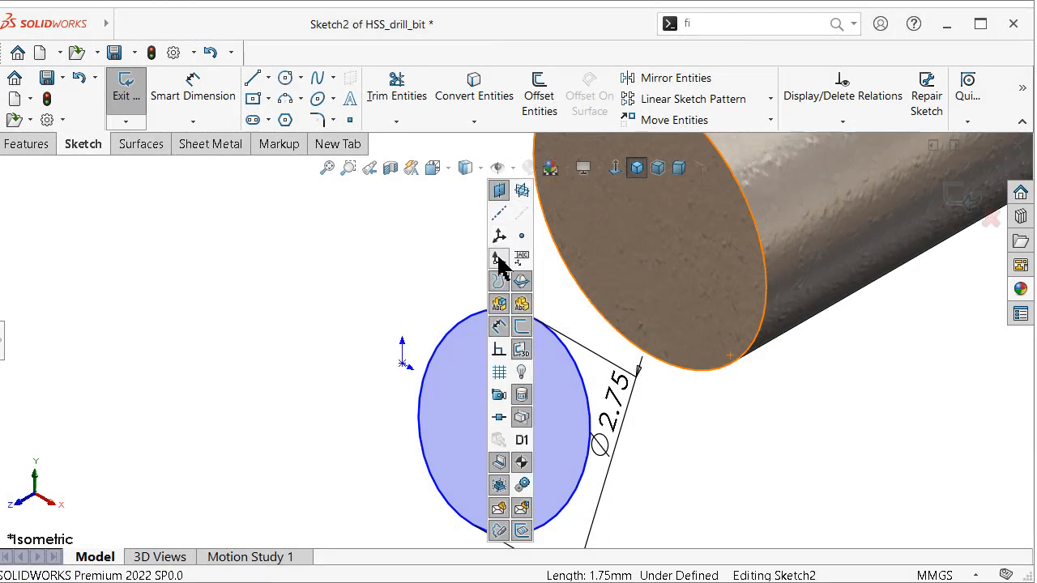
click(337, 277)
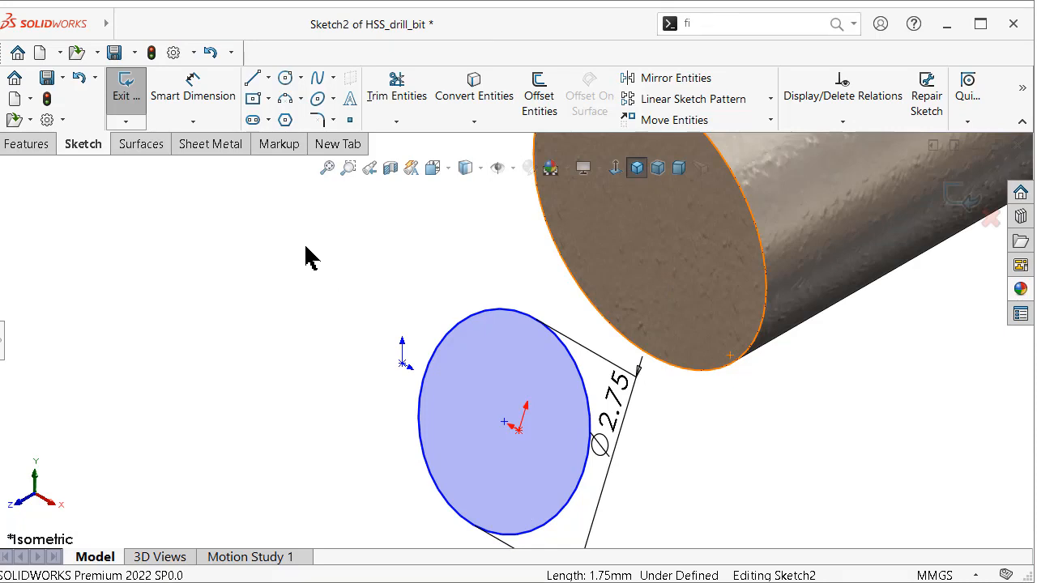
Draw a horizontal centerline from the part origin to the circle's centre and check its horizontal relation
key(s)
click(466, 262)
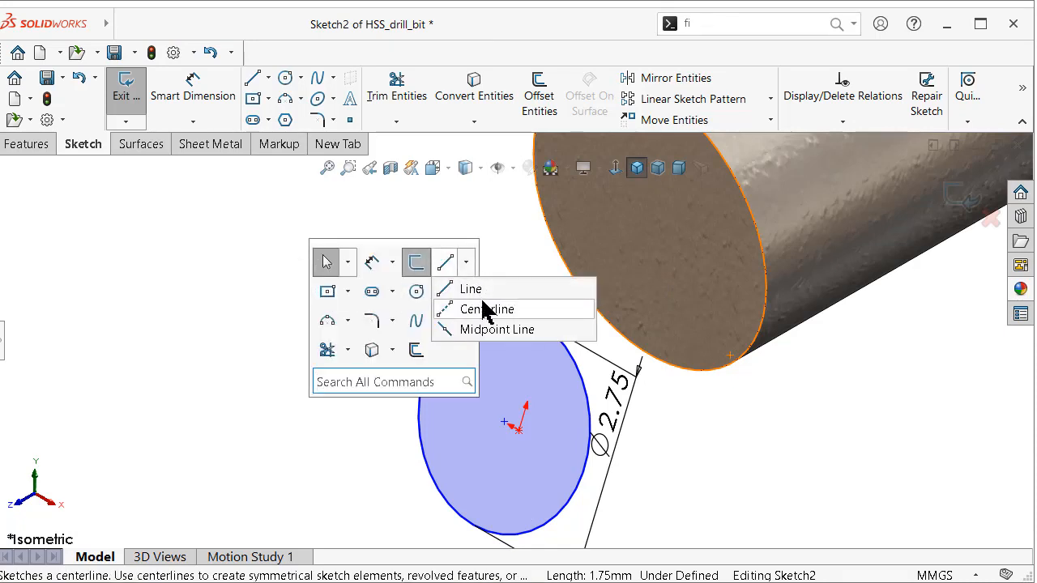
click(483, 309)
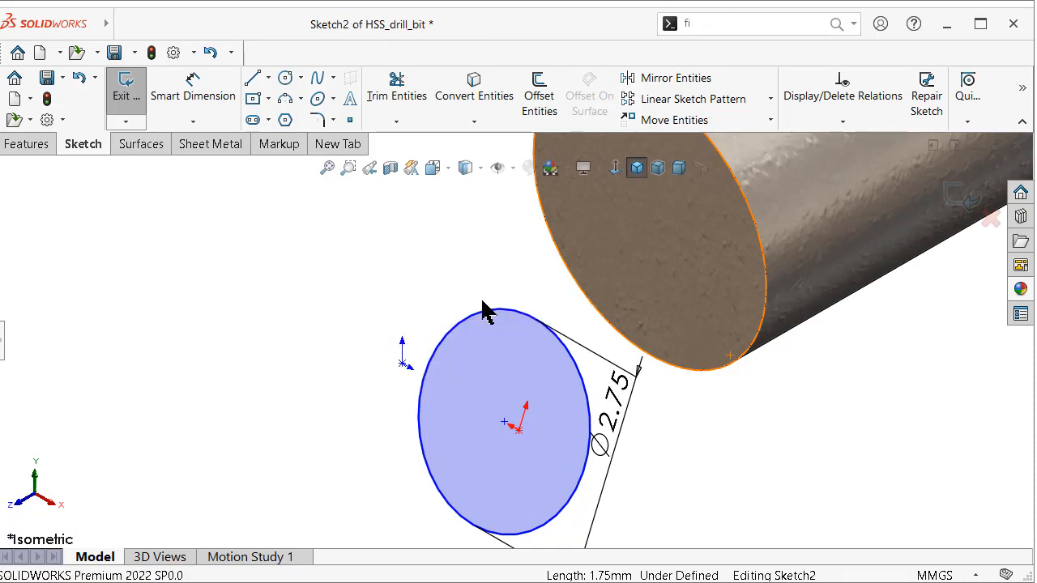
click(402, 364)
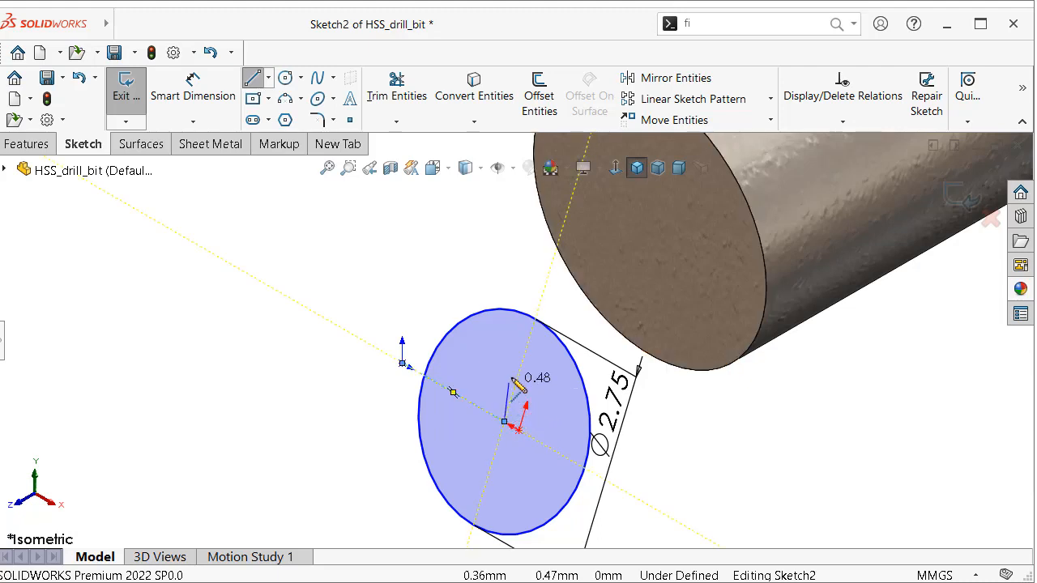
key(Escape)
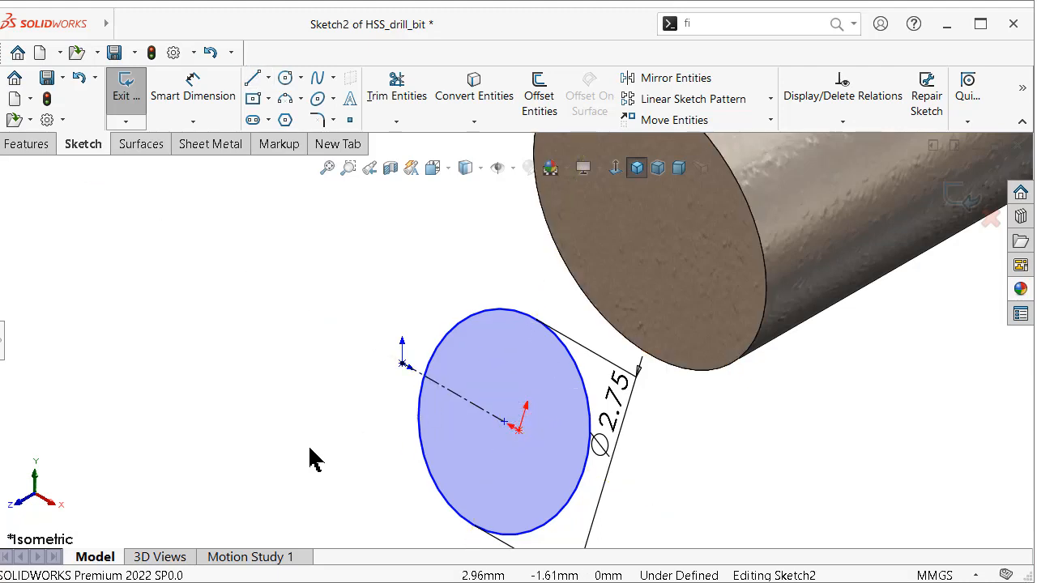
click(446, 392)
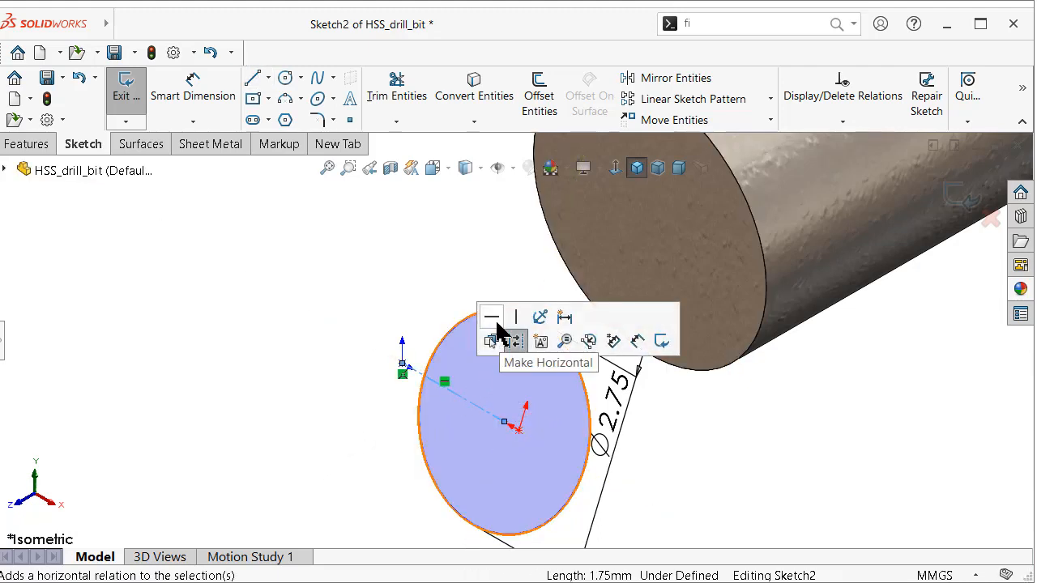
click(331, 416)
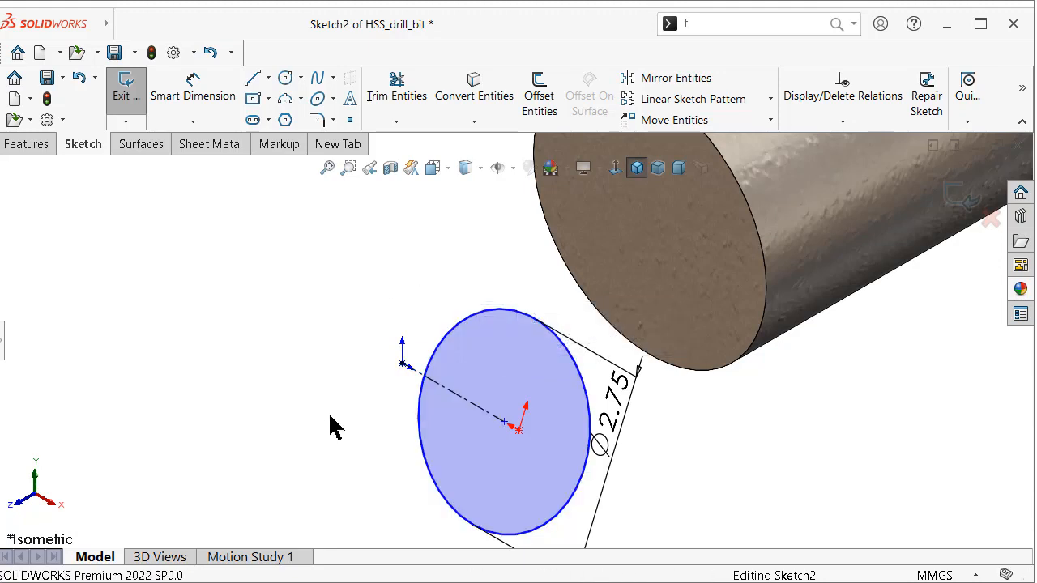
Dimension the distance between the circle's centre and the composite curve's endpoint as 0.25 mm
right_drag(331, 417, 337, 280)
click(505, 422)
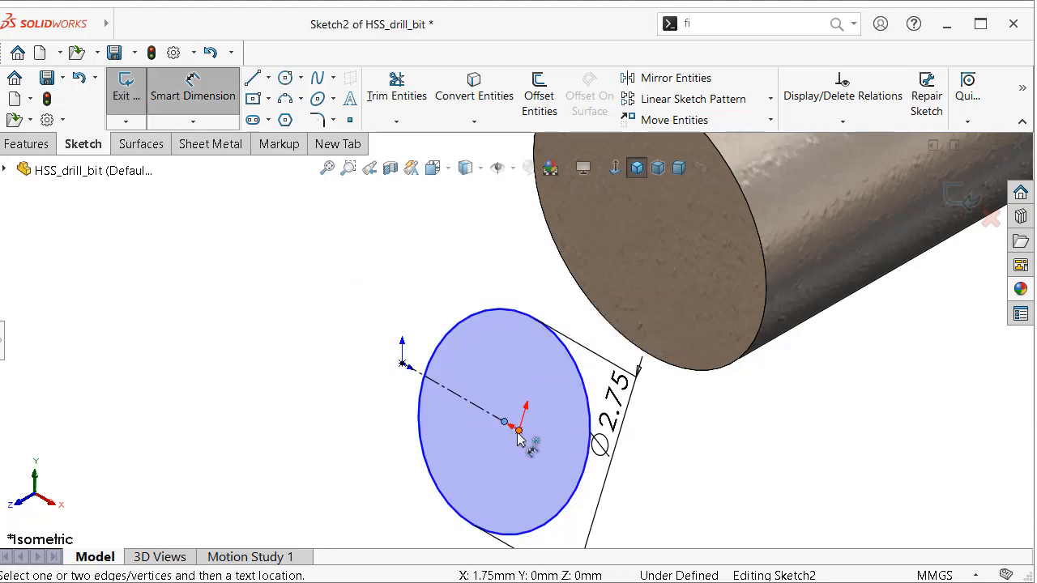
click(518, 429)
click(516, 381)
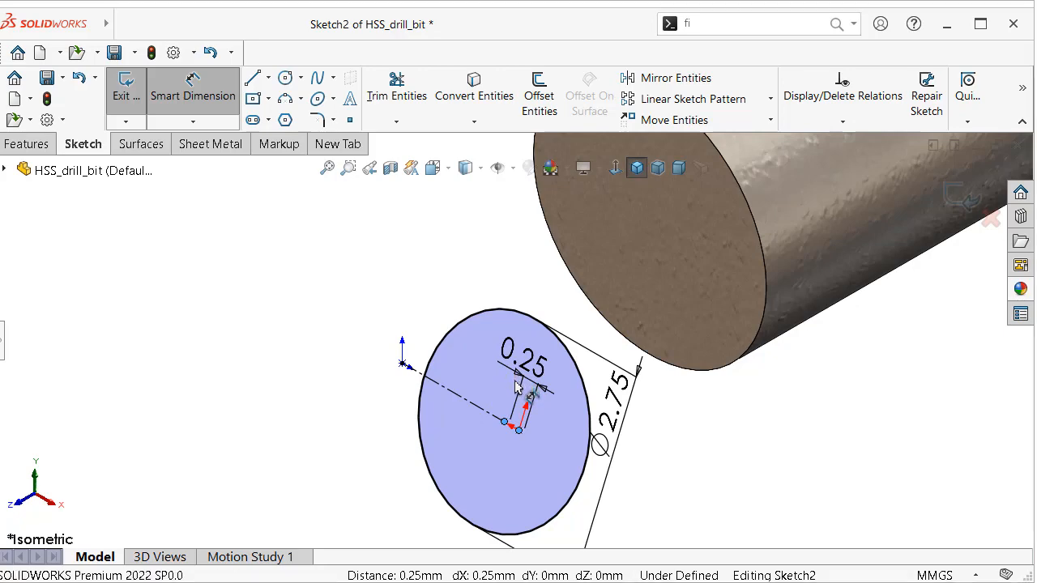
click(451, 348)
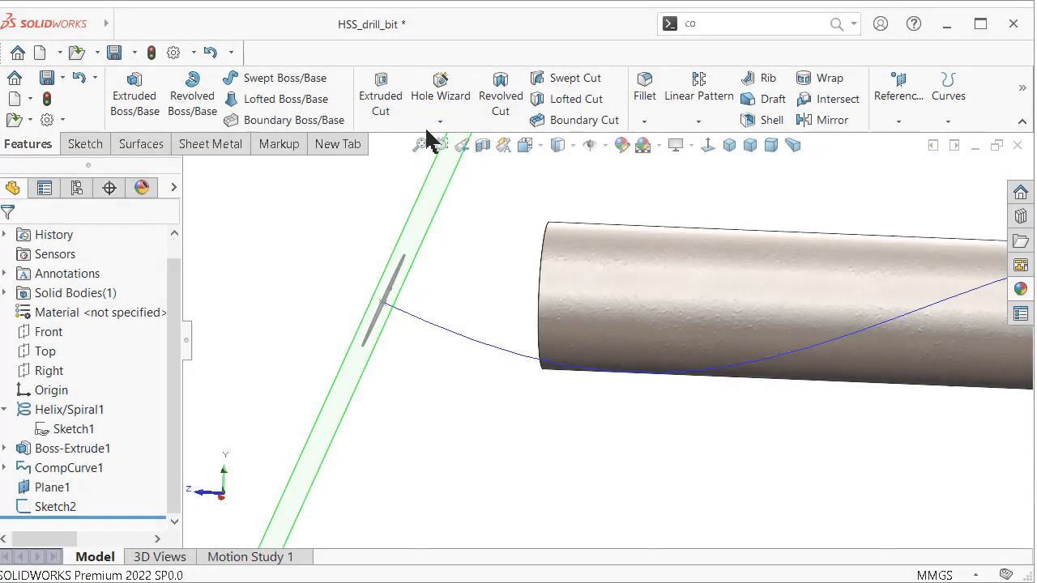
Cut the flute with a Swept Cut of the circular sketch profile along the composite curve
click(553, 81)
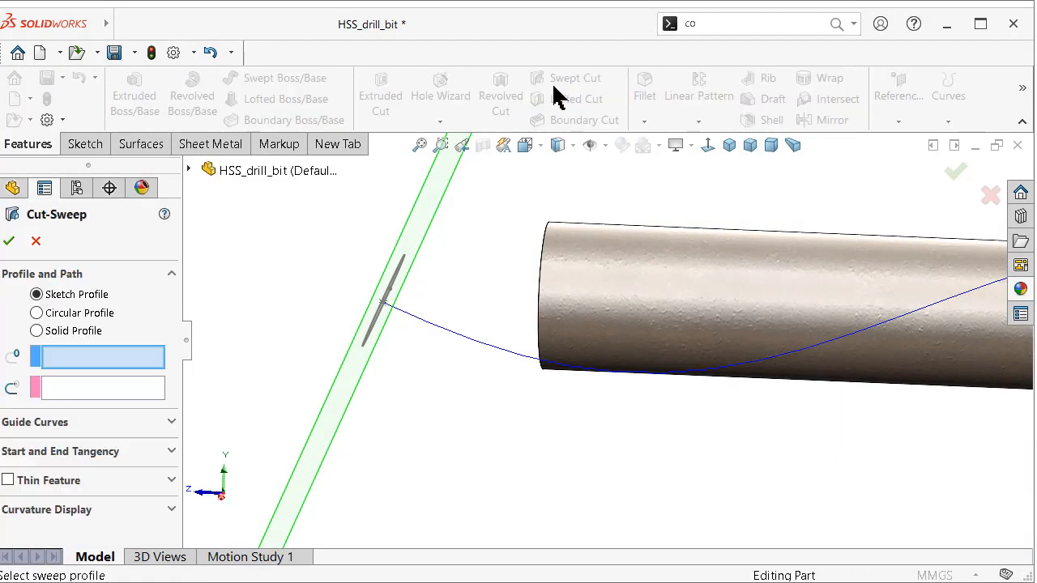
click(377, 320)
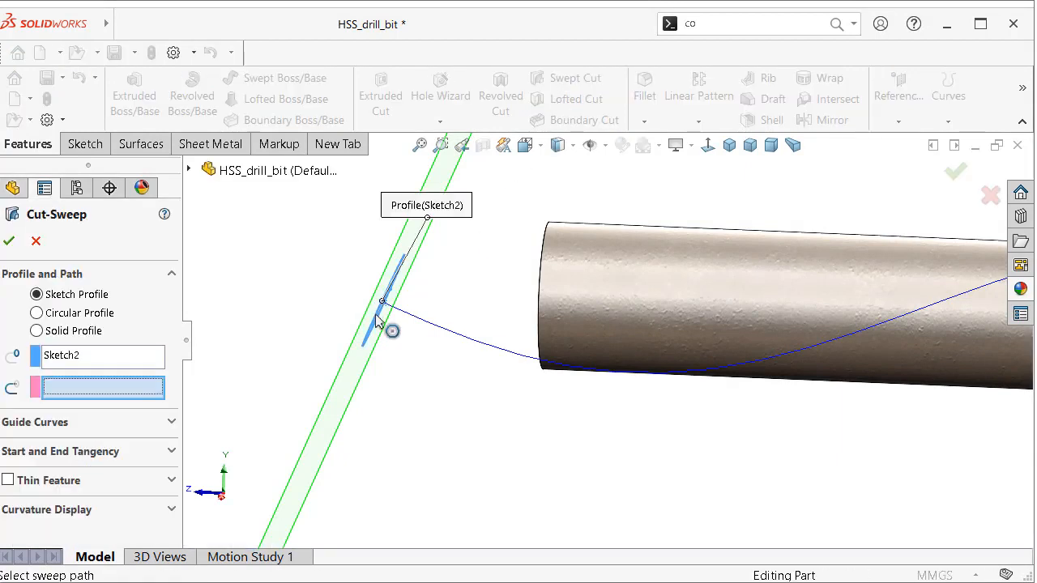
click(469, 348)
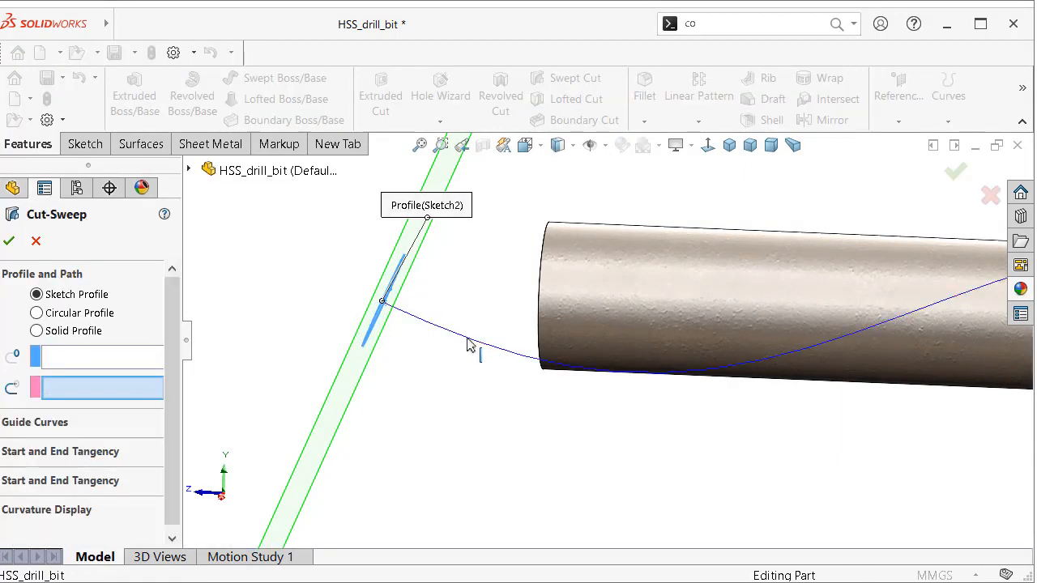
scroll(677, 322, up, 2)
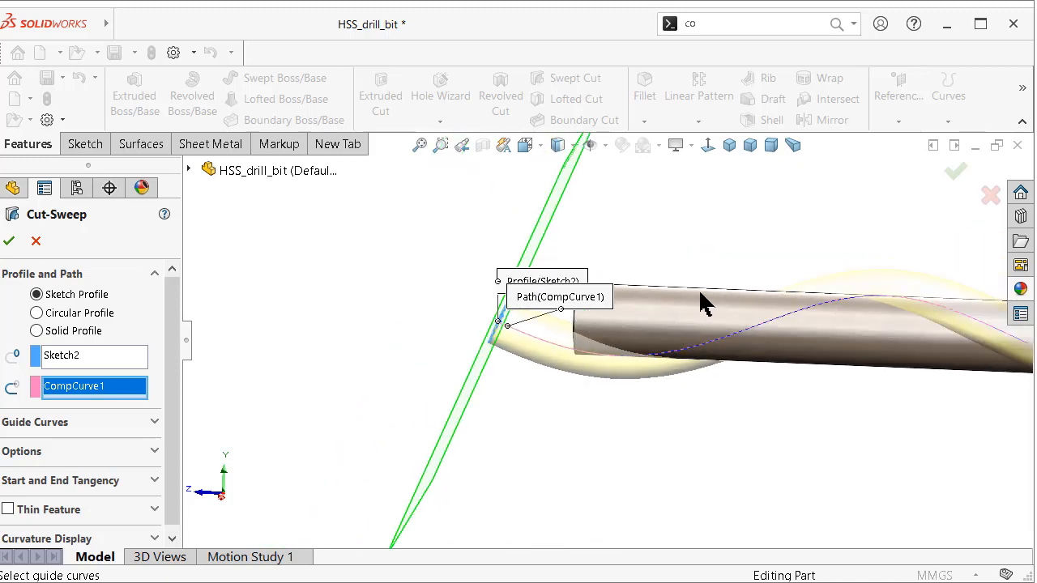
scroll(700, 291, up, 2)
middle_drag(701, 289, 676, 318)
click(956, 174)
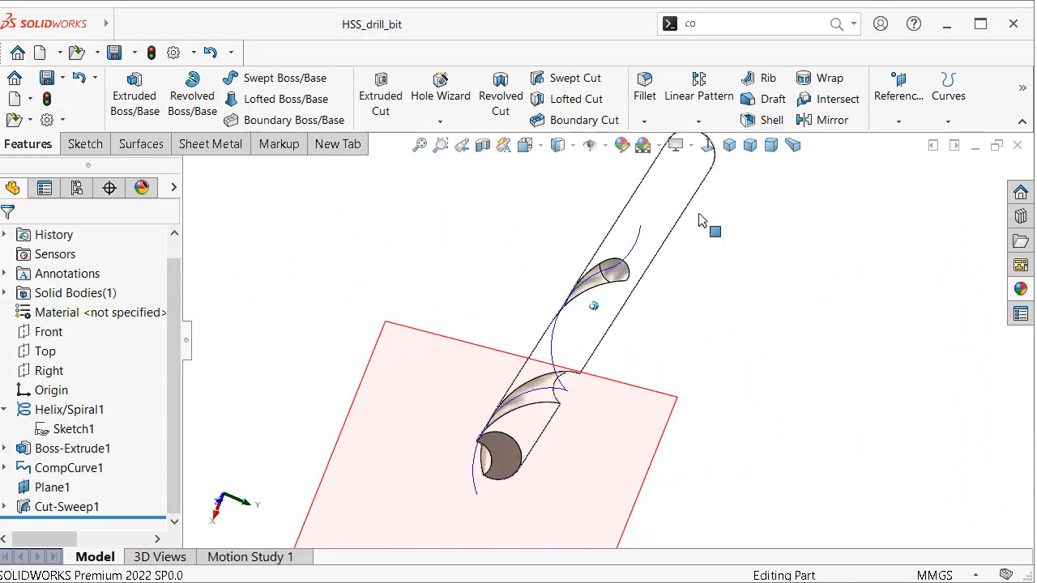
Circular-pattern the swept flute cut around the drill's cylindrical face with 2 equally spaced instances over 360 degrees
click(698, 128)
click(703, 162)
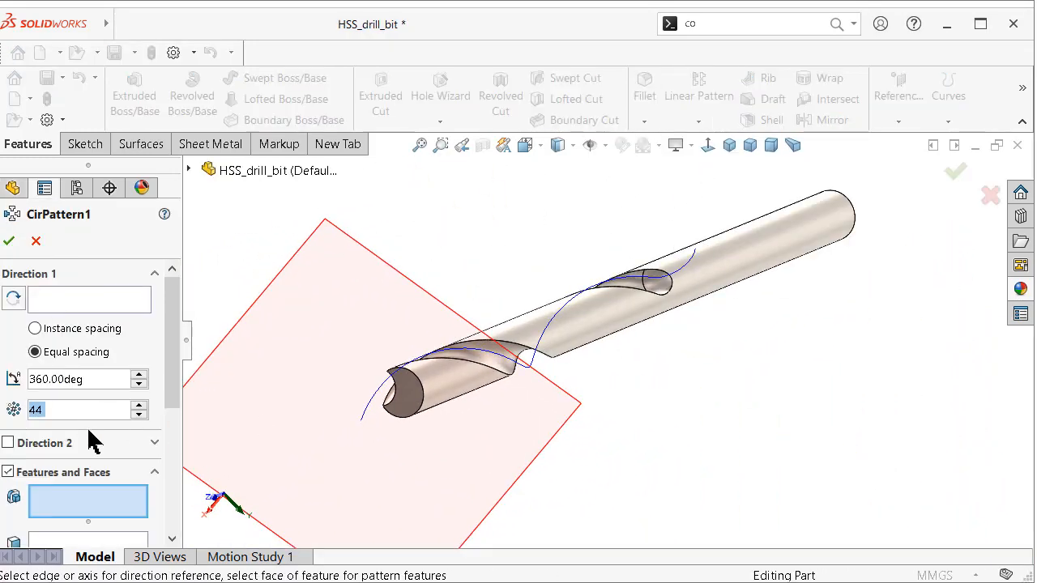
click(63, 303)
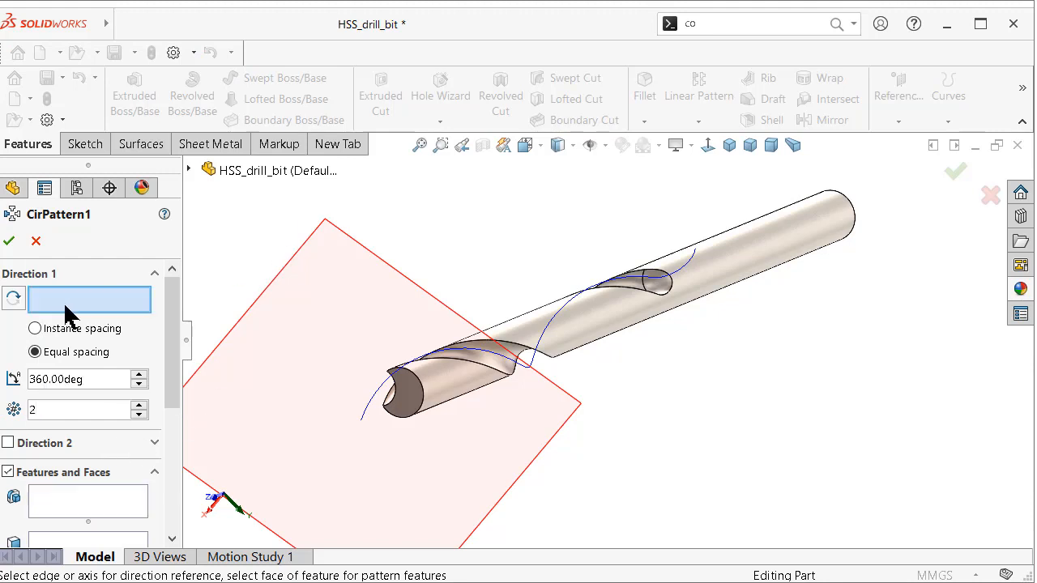
click(747, 266)
click(37, 506)
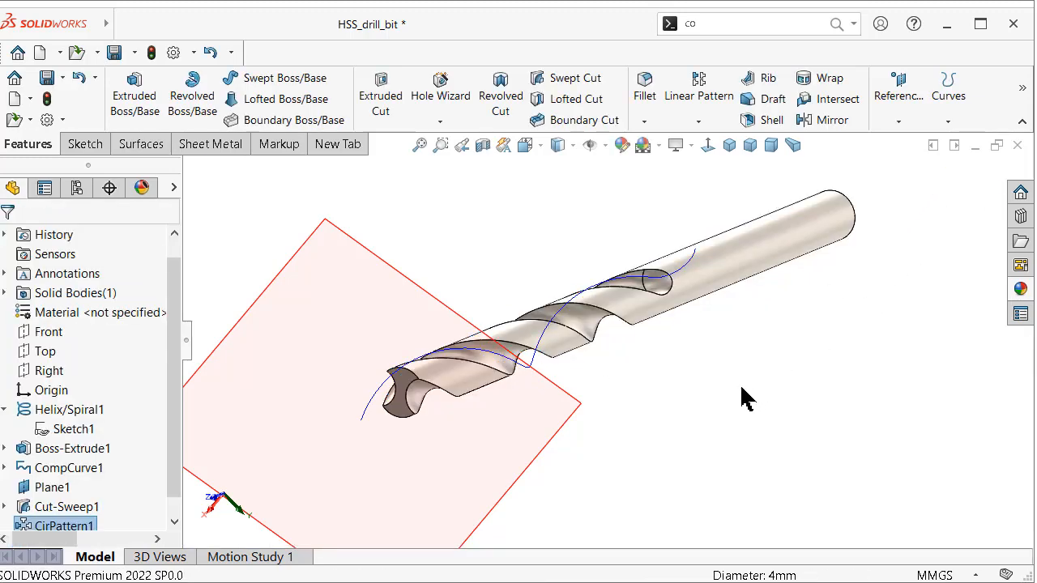
Hide Plane1, the composite curve and the helix so only the drill body is displayed
middle_drag(724, 405, 744, 306)
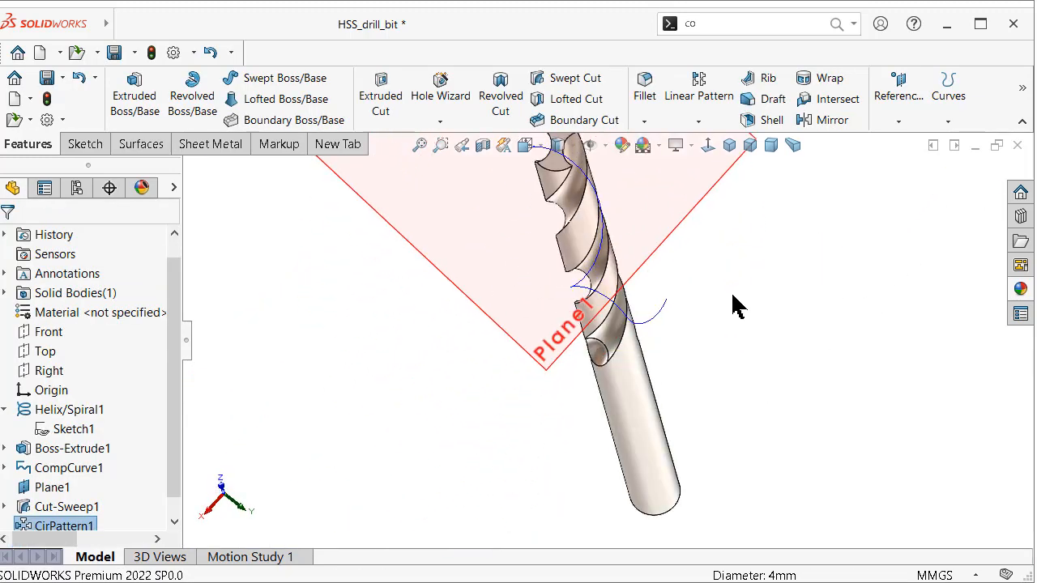
scroll(713, 275, up, 3)
click(688, 232)
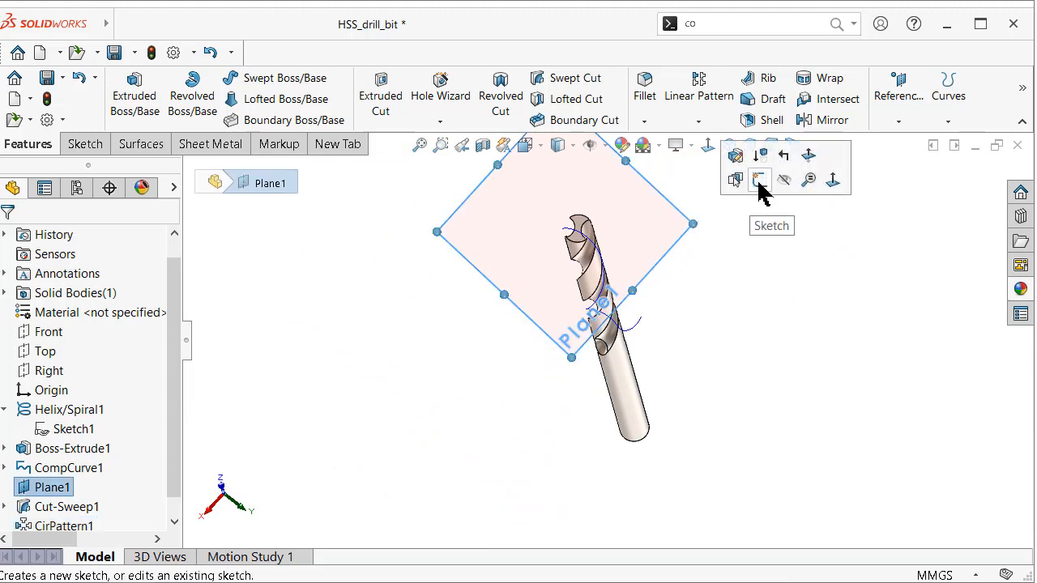
click(785, 181)
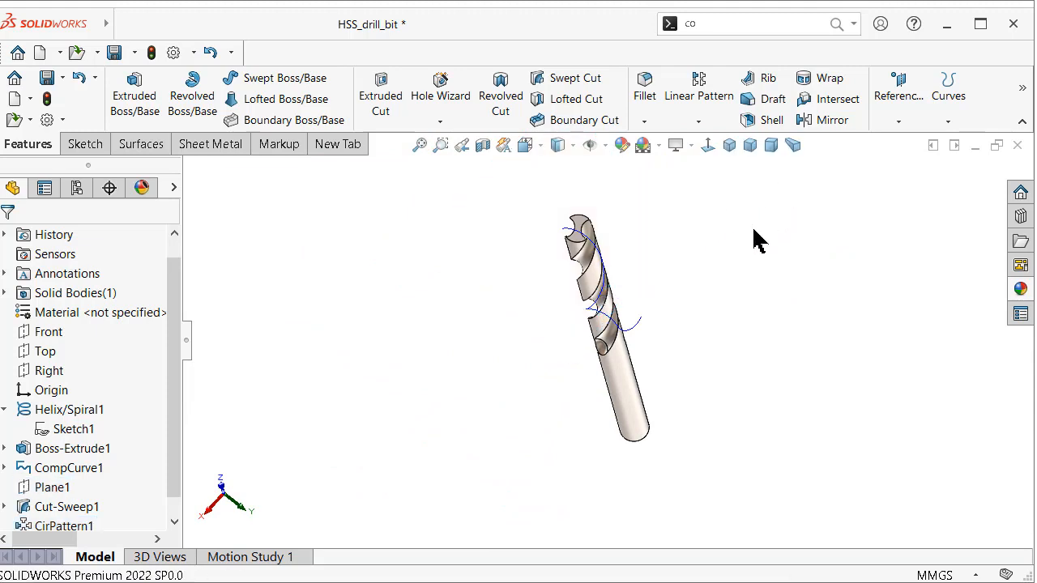
click(638, 327)
click(708, 273)
scroll(599, 312, down, 5)
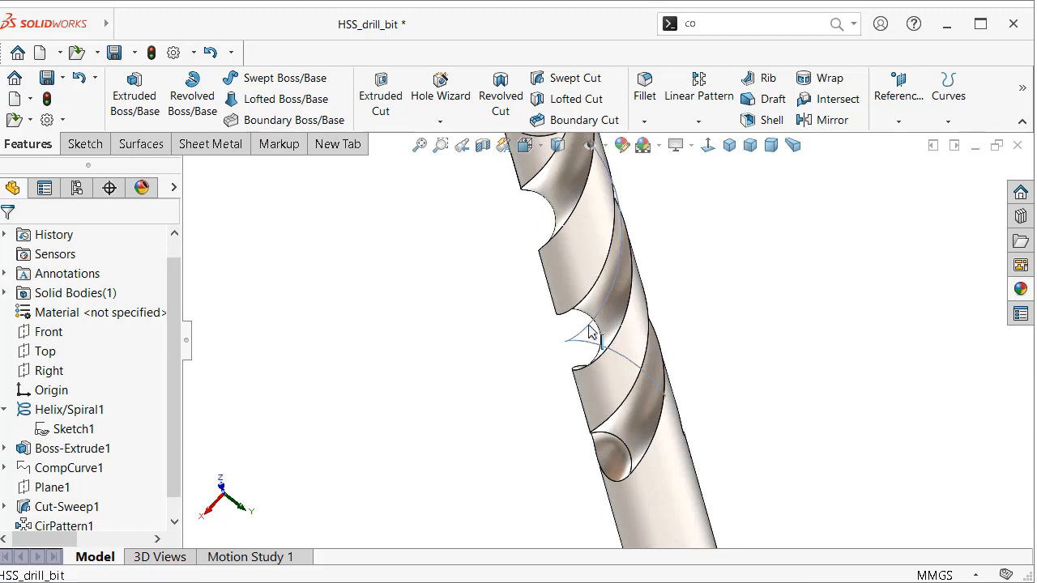
click(591, 332)
click(658, 279)
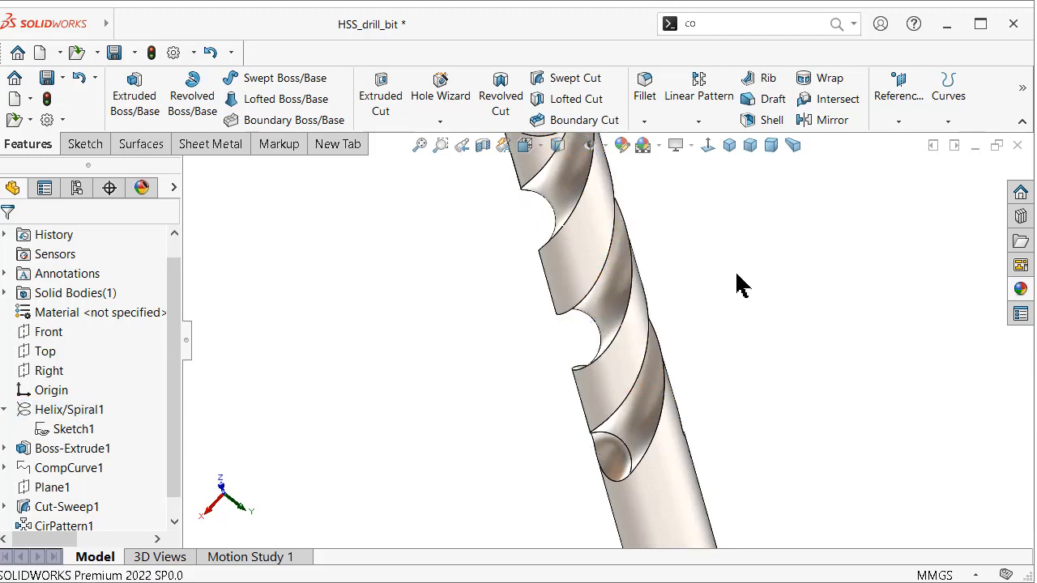
Start a sketch on the flat end face at the fluted tip and view it face-on
middle_drag(739, 284, 688, 293)
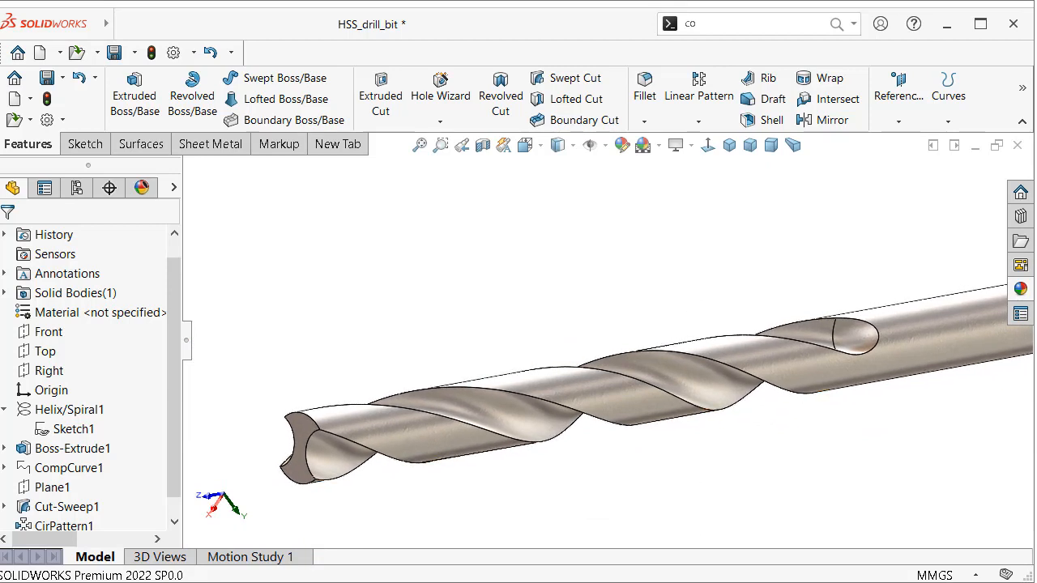
middle_drag(716, 412, 716, 412)
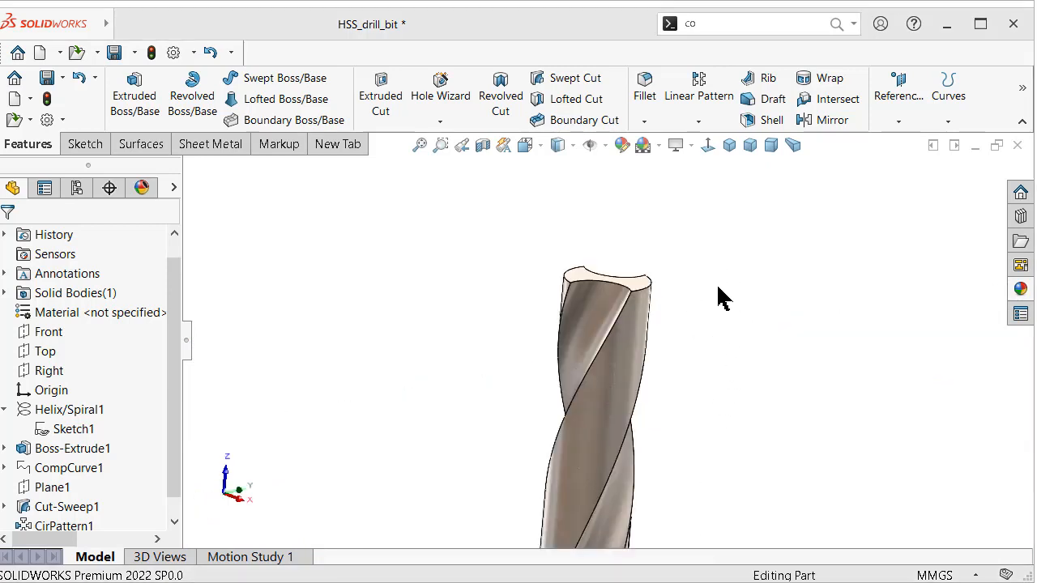
middle_drag(717, 288, 717, 333)
scroll(660, 308, down, 4)
click(606, 316)
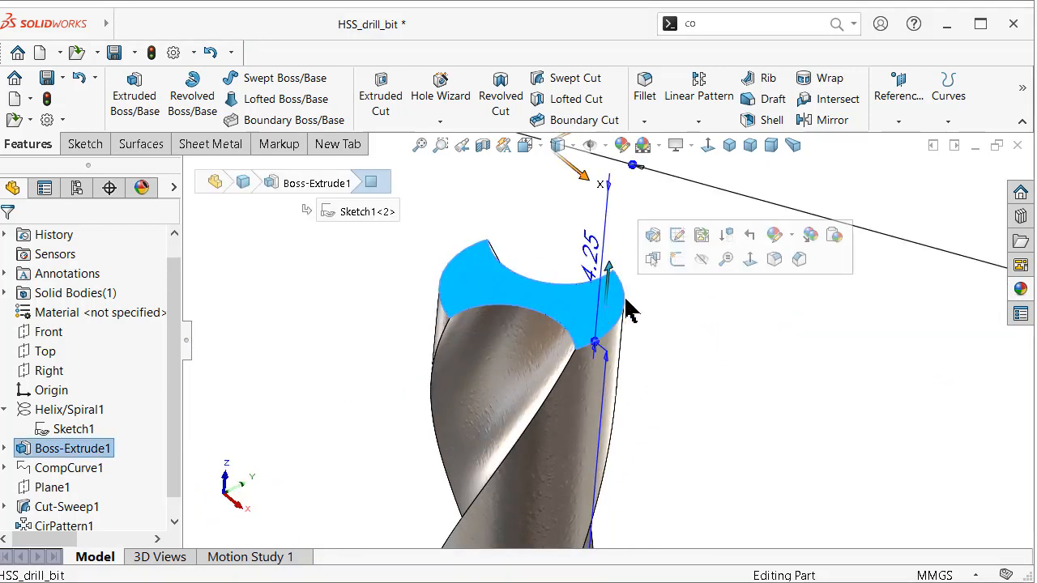
click(676, 260)
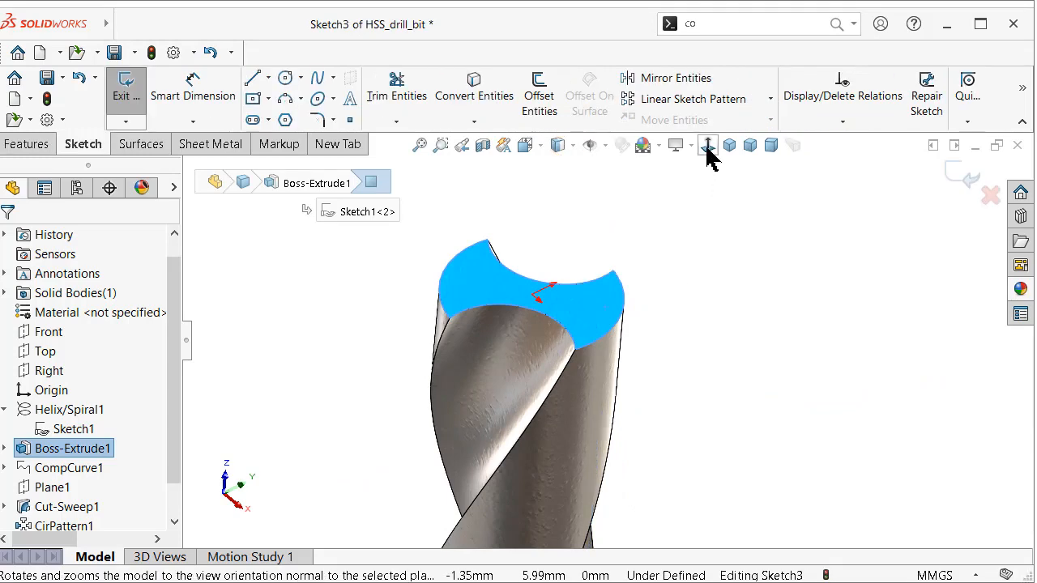
click(708, 147)
scroll(684, 296, down, 2)
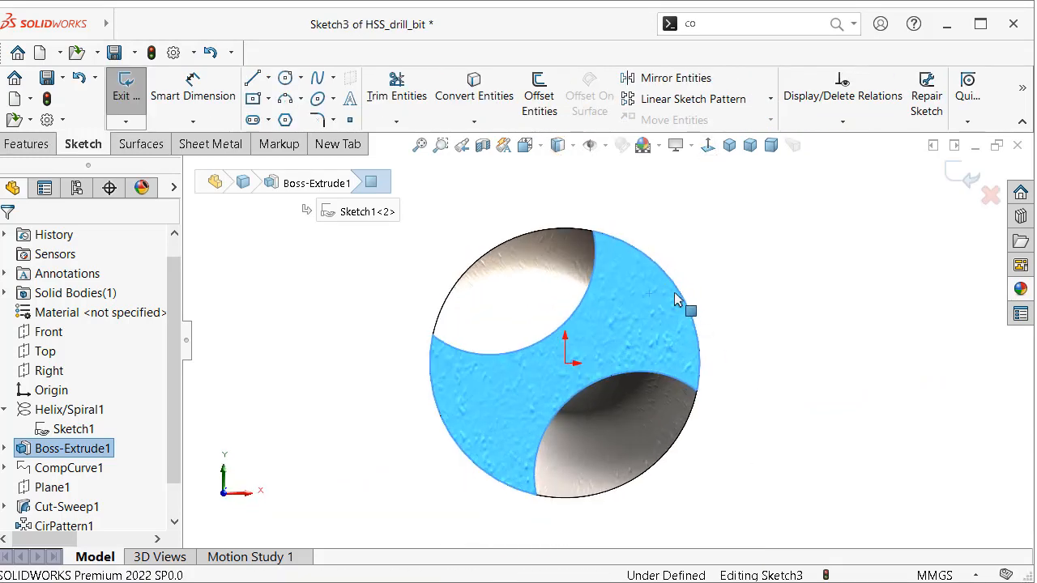
Draw a centerline across the tip face between the midpoints of its two outer arcs and close the sketch
key(s)
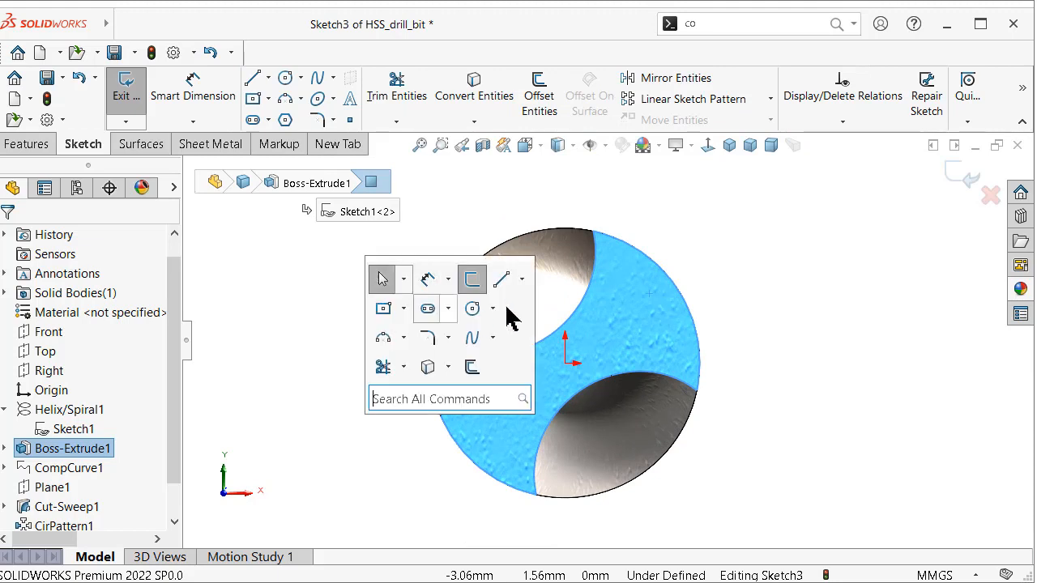
click(523, 281)
click(529, 327)
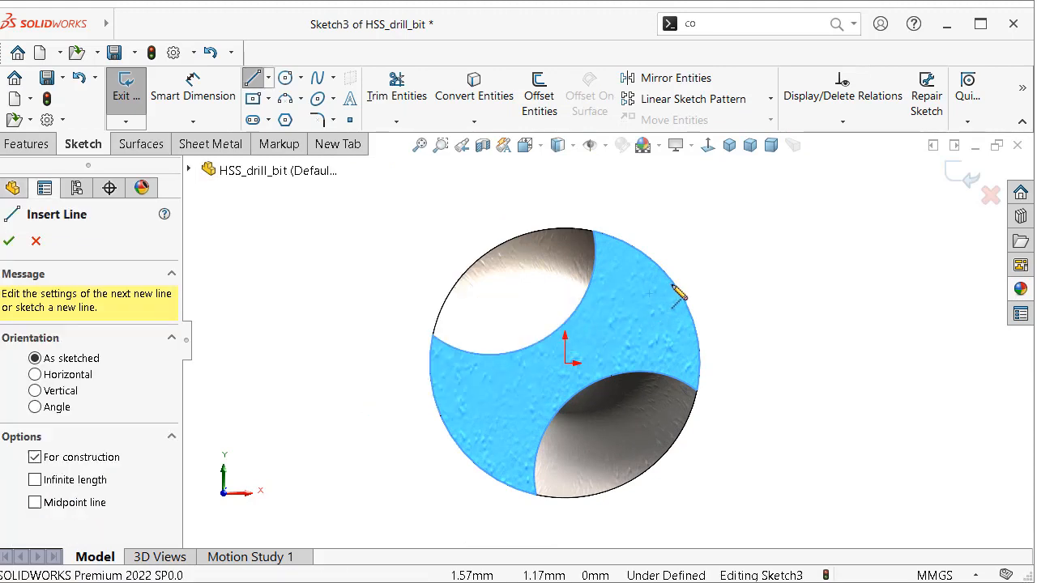
click(677, 289)
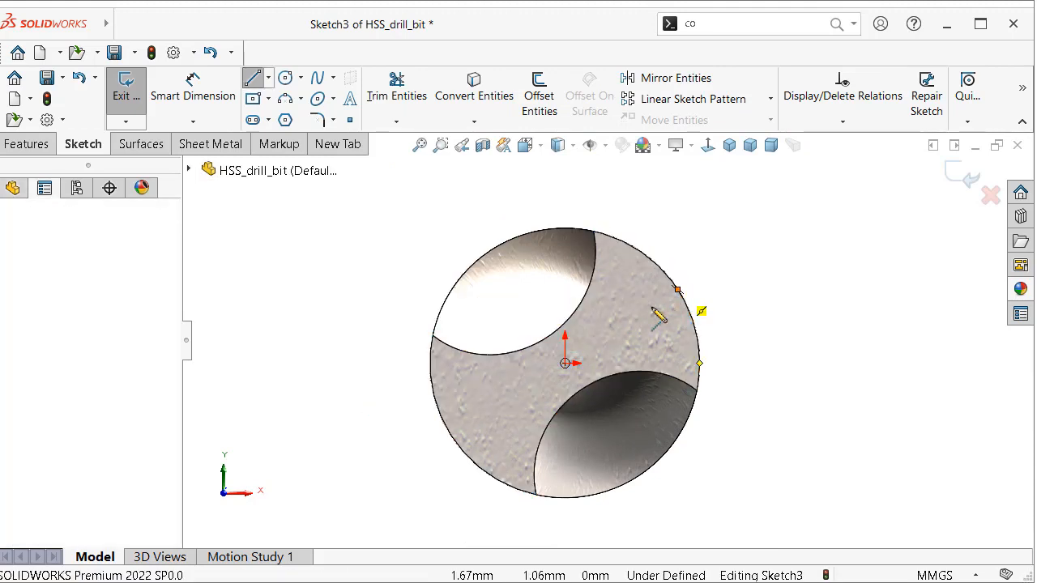
click(452, 436)
key(Escape)
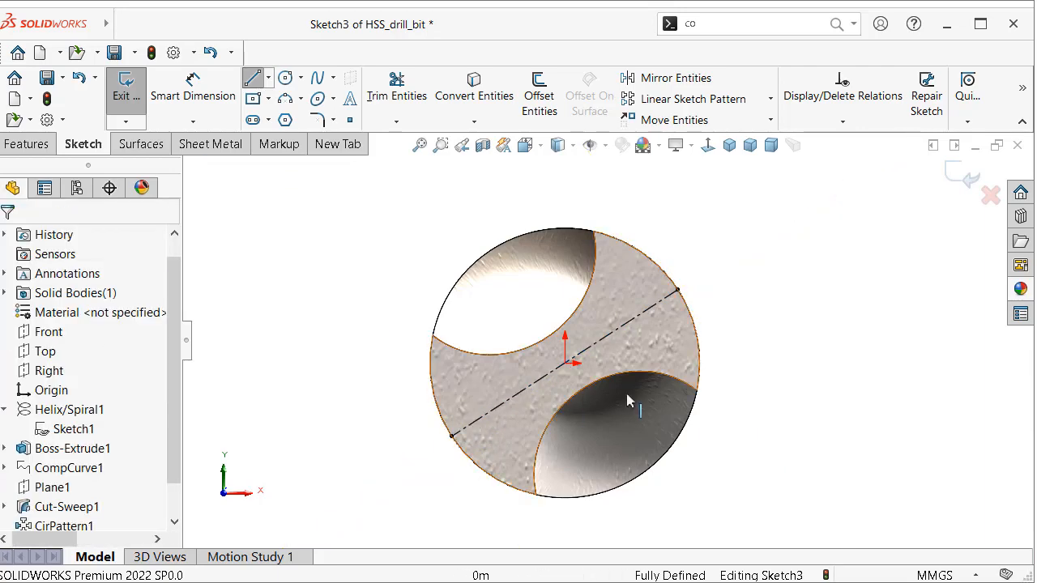
key(shift+Up)
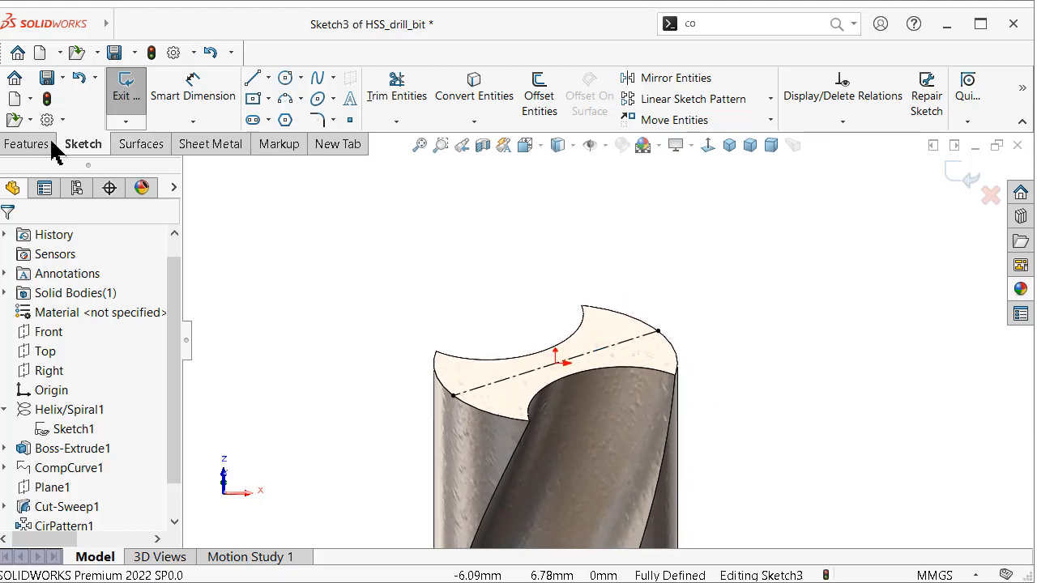
click(27, 144)
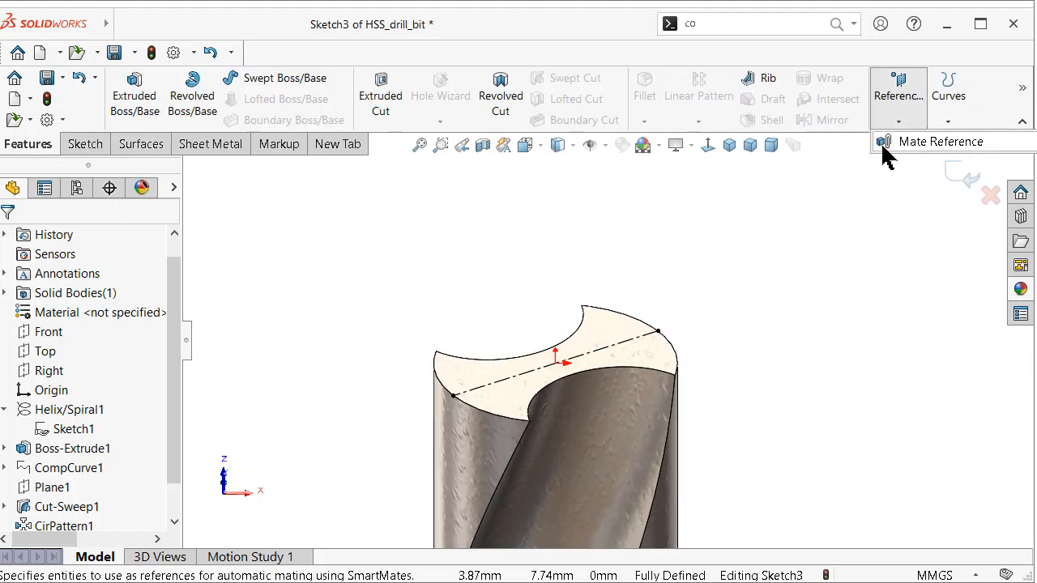
click(946, 182)
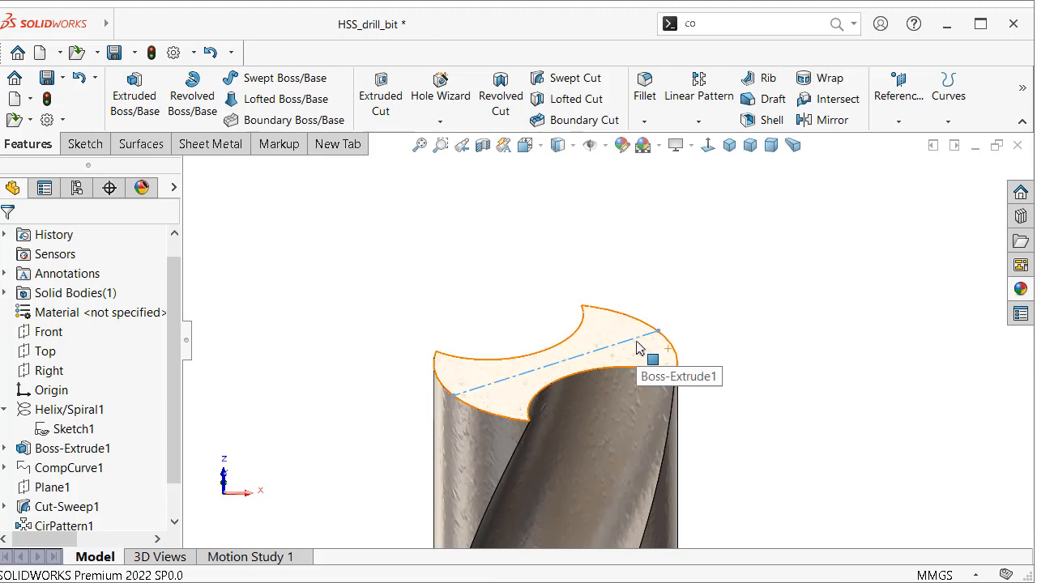
Create a reference plane coincident with the tip face's centerline and perpendicular to the Front plane
click(898, 109)
click(887, 139)
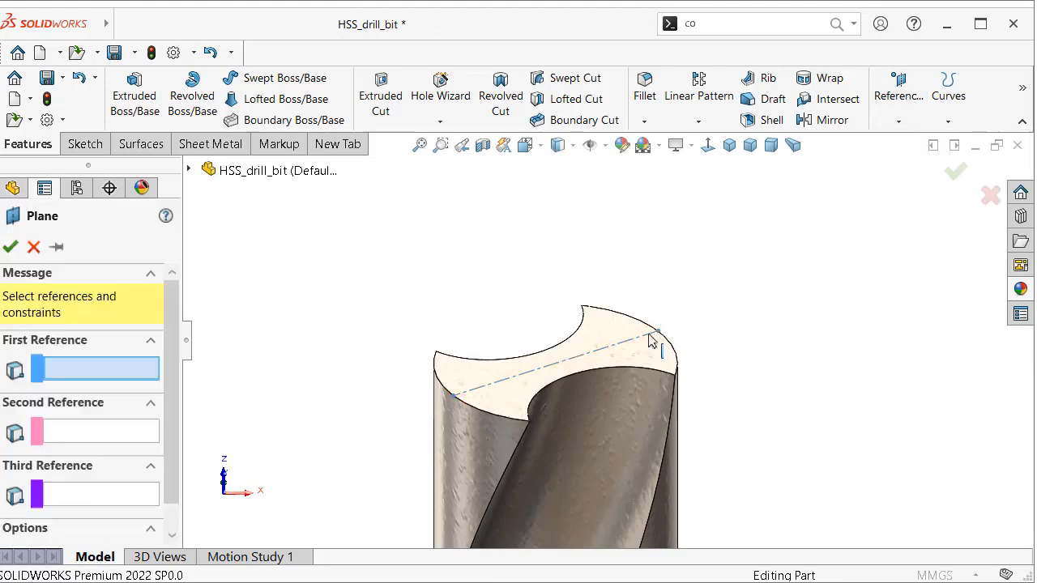
click(646, 344)
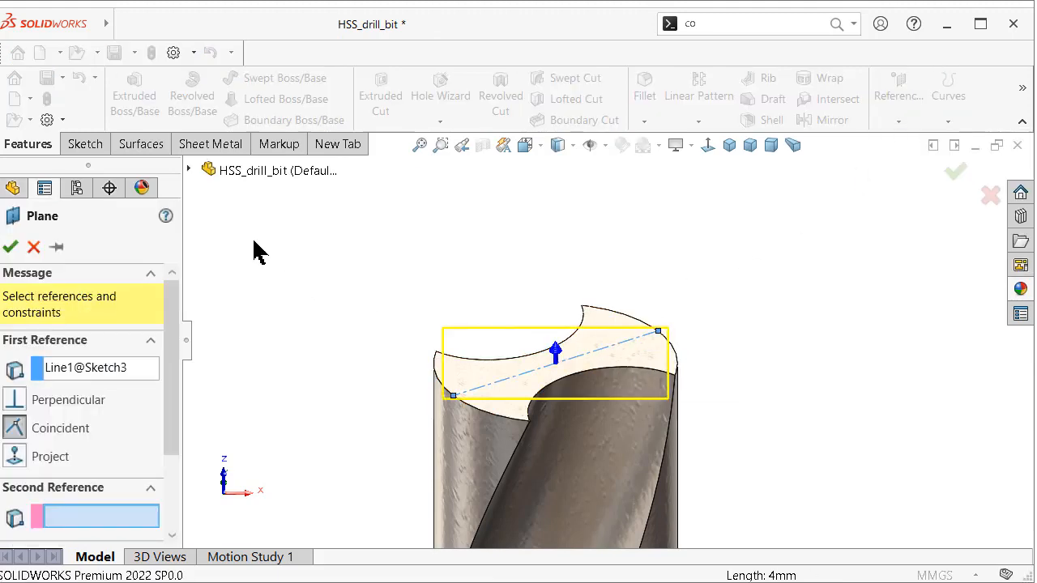
click(190, 171)
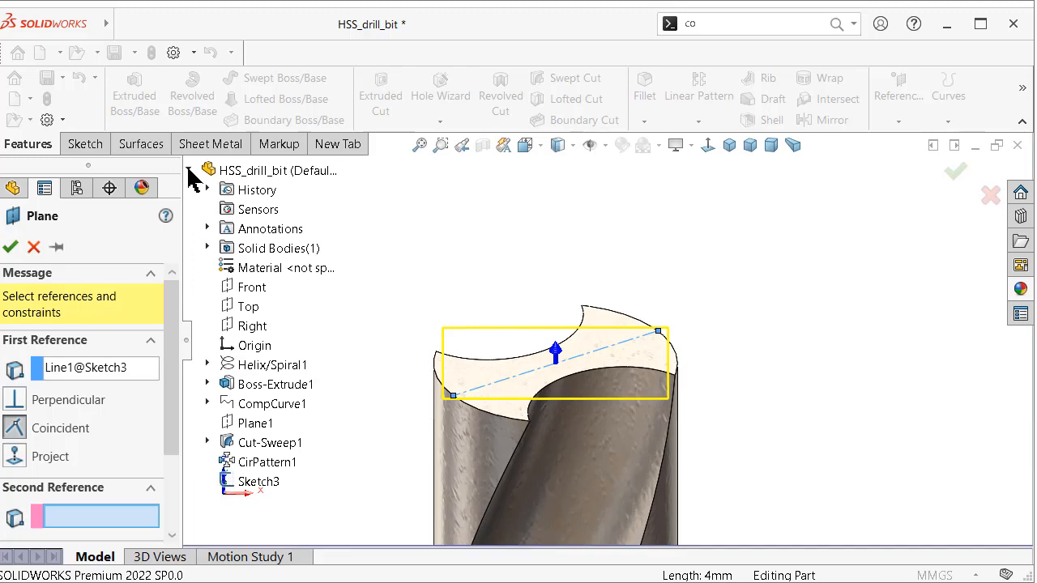
click(252, 288)
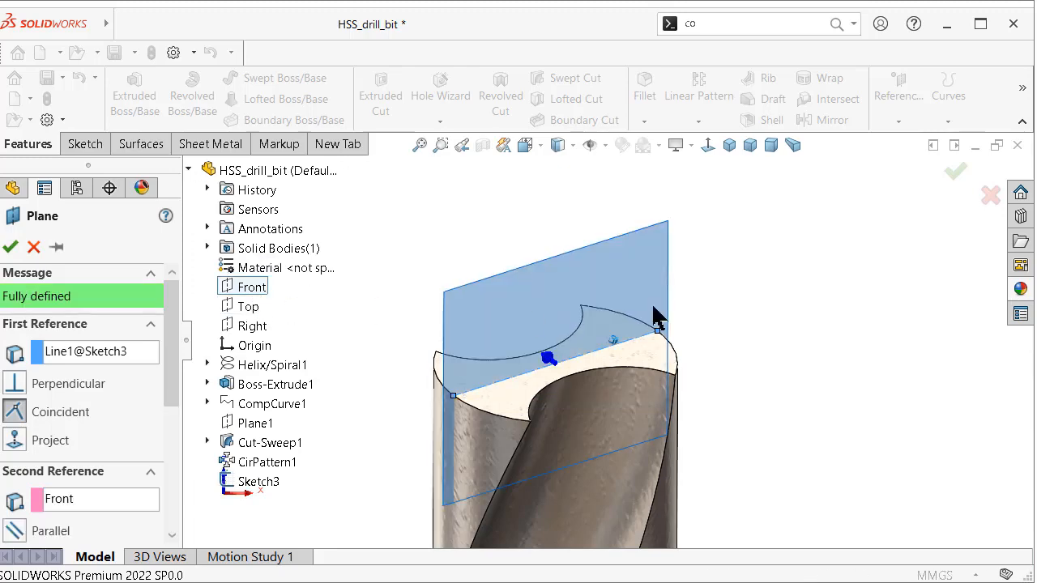
mouse_move(656, 315)
middle_down()
mouse_move(623, 331)
mouse_move(656, 320)
middle_up()
click(956, 171)
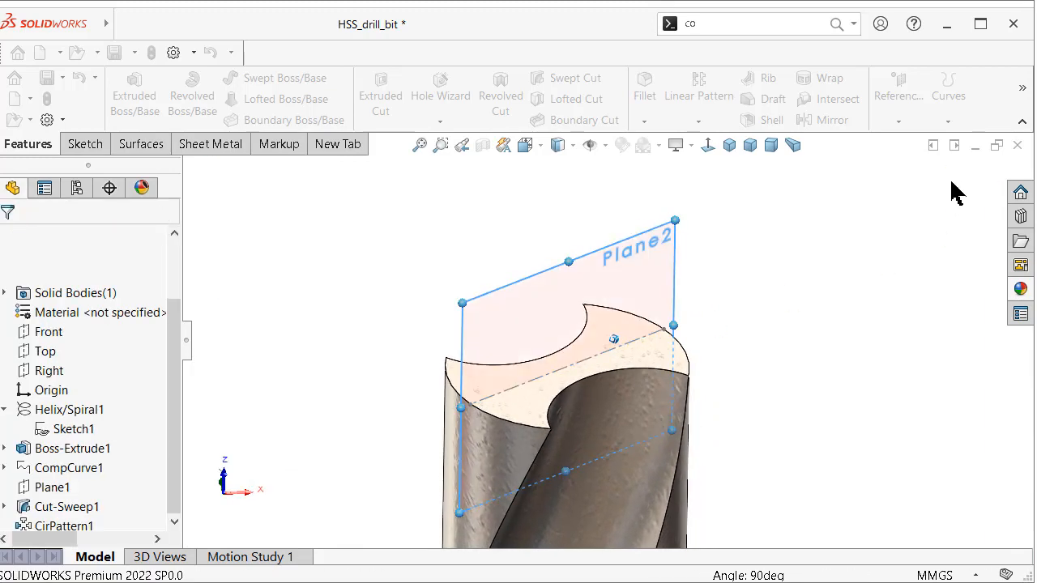
Sketch on Plane2 an inclined line from the tip face's centre down past the drill's outer edge and a vertical line up from its end
click(663, 296)
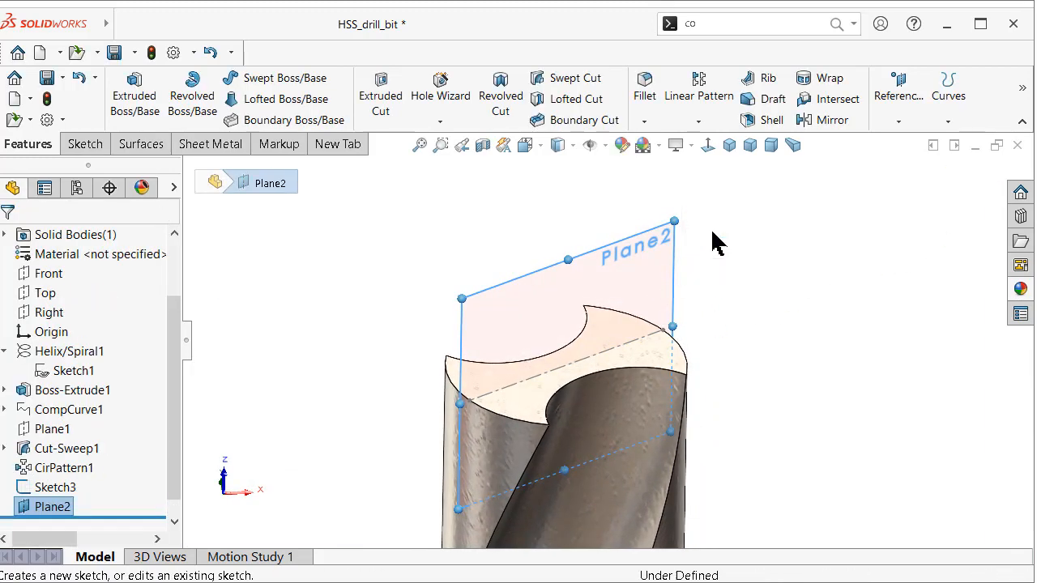
click(713, 243)
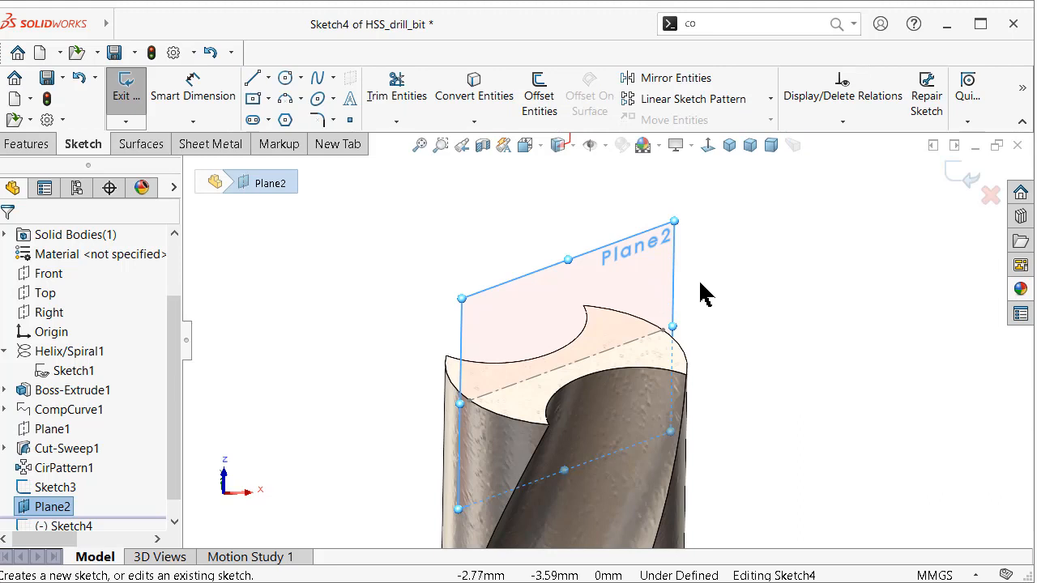
key(s)
click(868, 325)
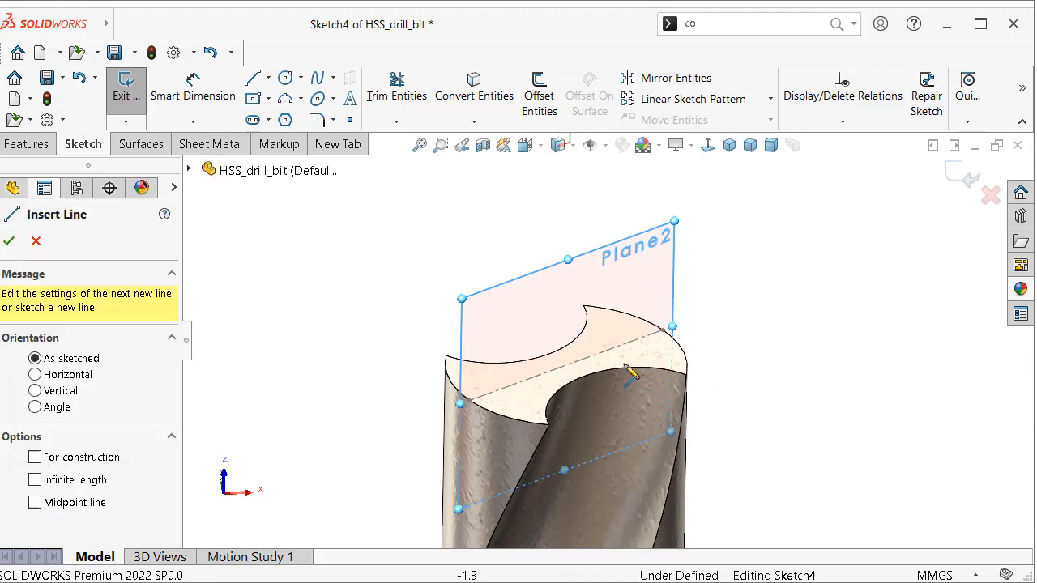
click(566, 366)
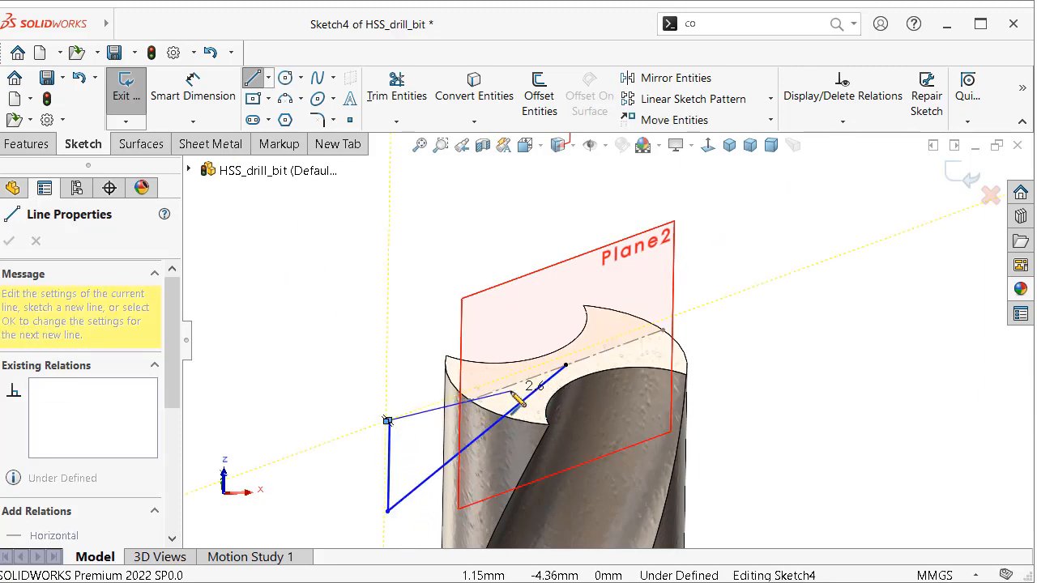
key(Escape)
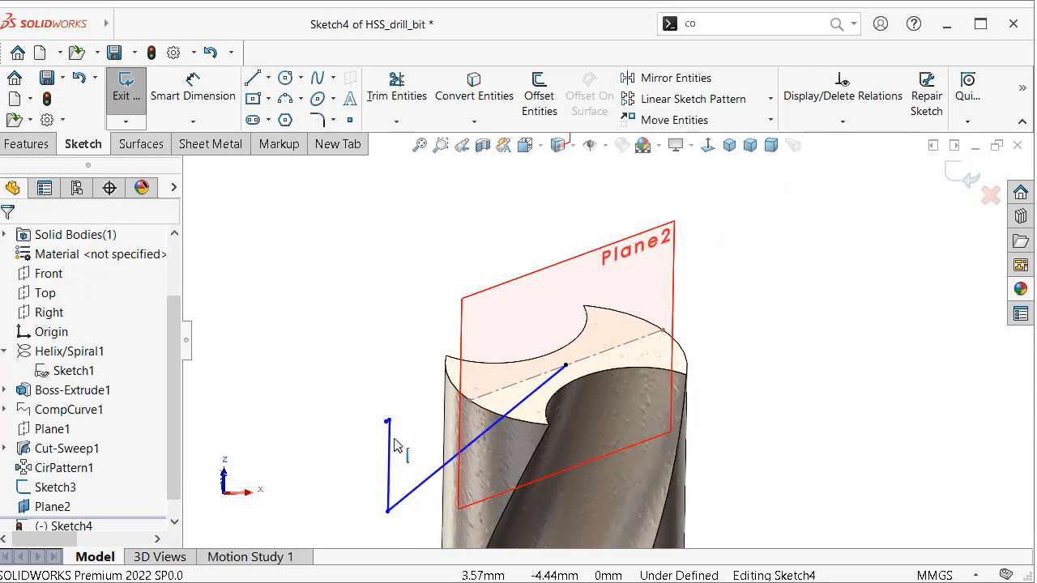
Delete the vertical line and the inclined line from the sketch on Plane2
click(386, 438)
key(Delete)
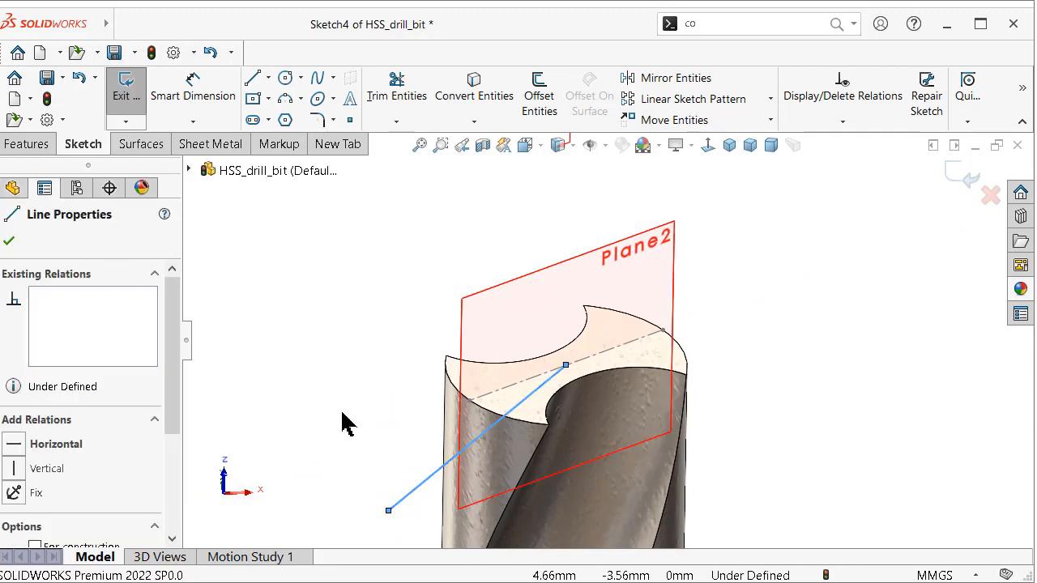
key(Delete)
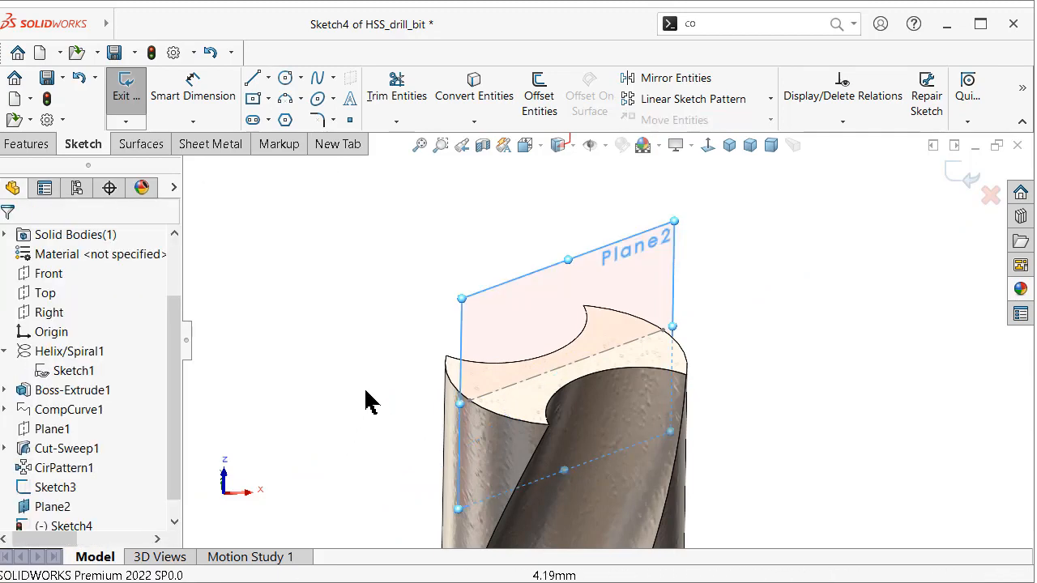
Sketch two lines sloping down from the tip face's centre past both outer edges of the drill, about 4.7 mm and 3.6 mm long
key(s)
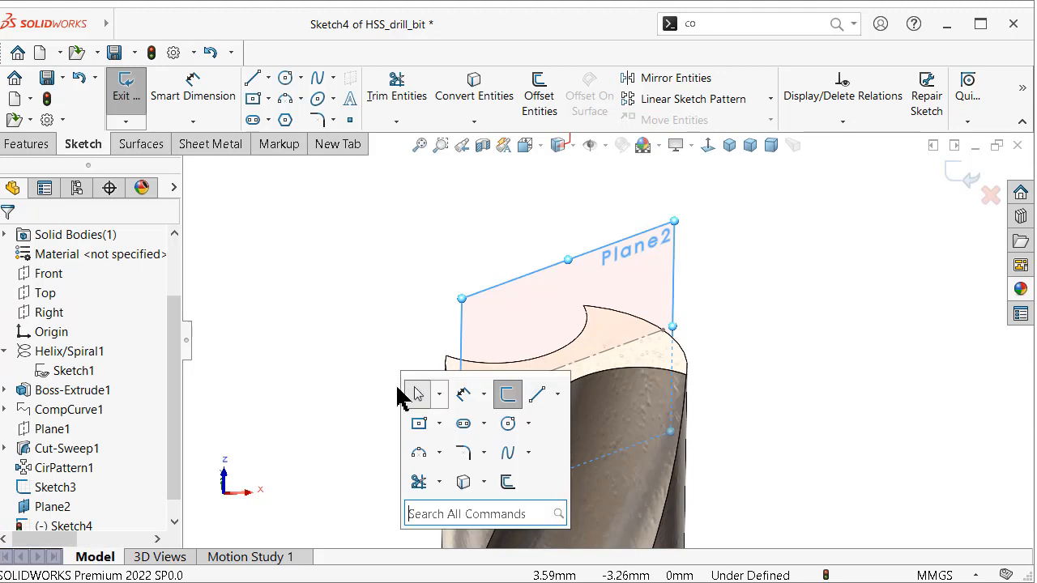
click(537, 394)
click(411, 503)
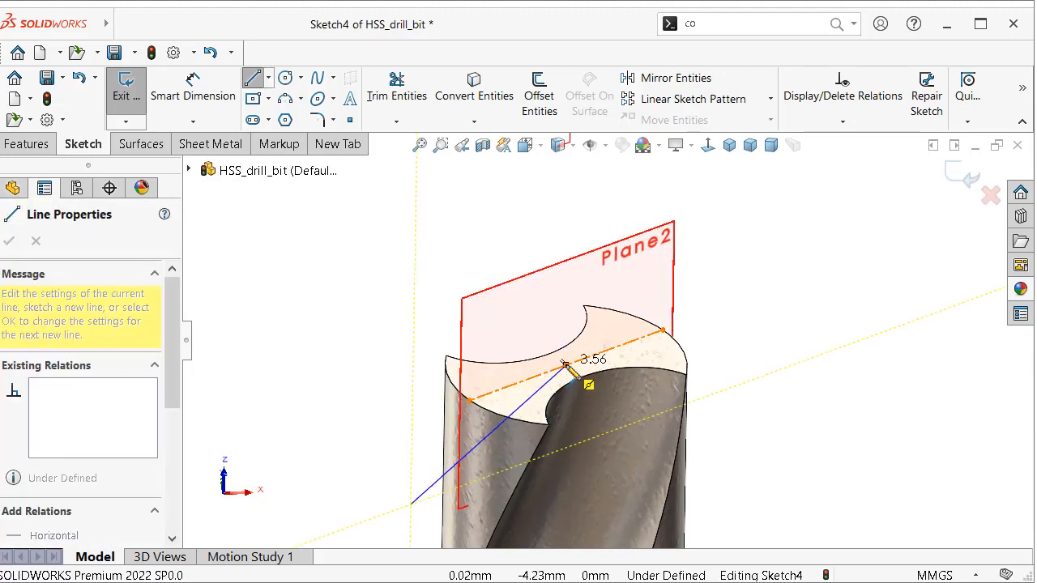
click(668, 373)
click(768, 402)
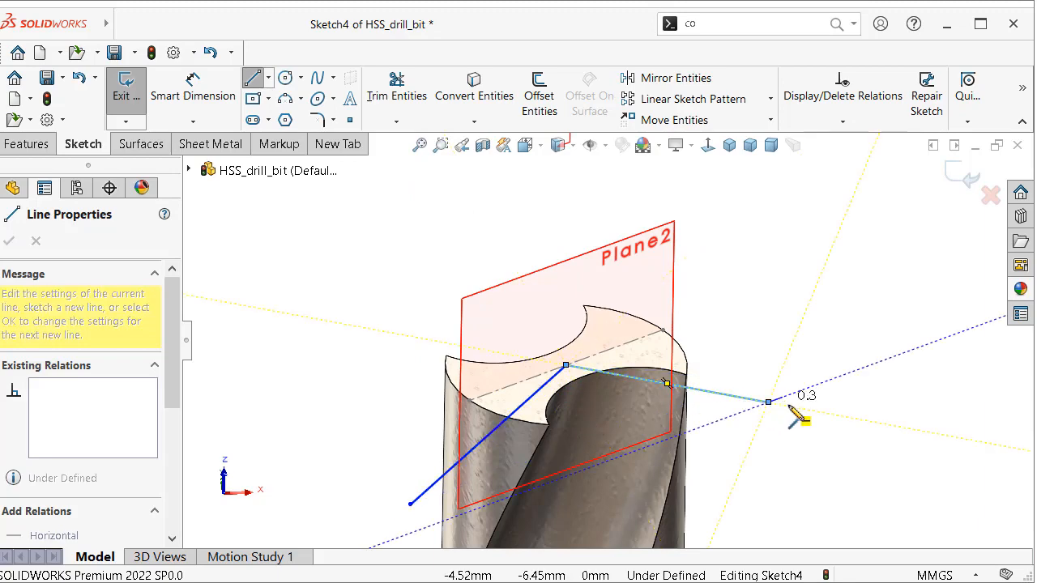
key(Escape)
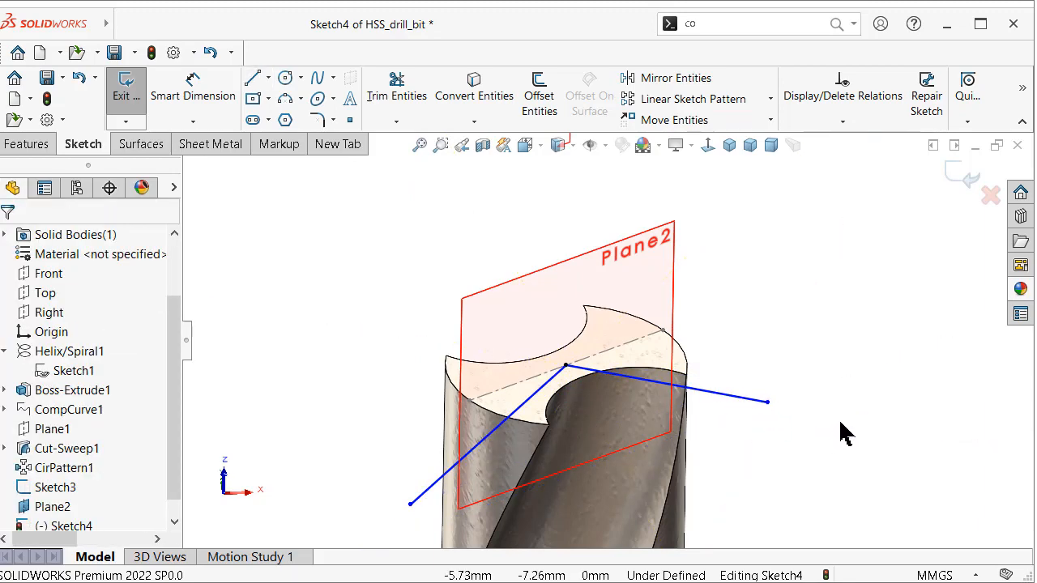
View the sketch face-on and dimension the angle between the two inclined lines as 150°
click(708, 147)
scroll(597, 203, down, 3)
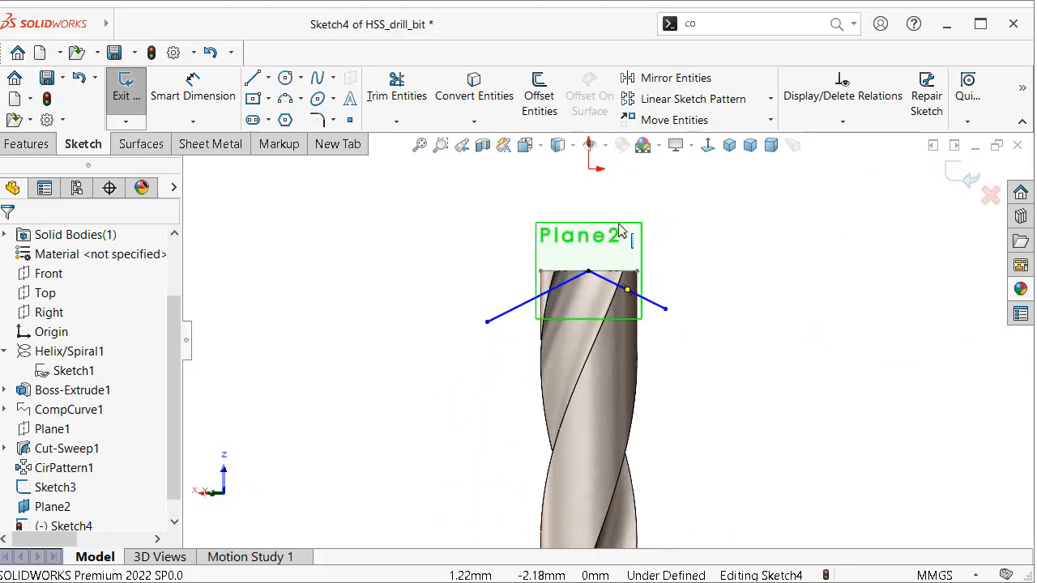
scroll(619, 233, down, 3)
double_click(816, 460)
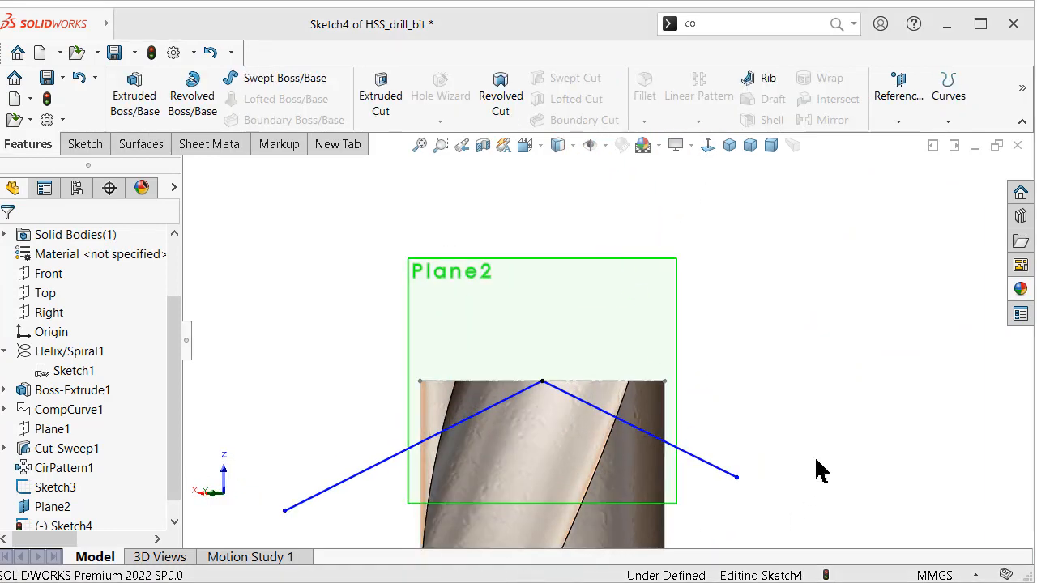
right_drag(834, 464, 840, 374)
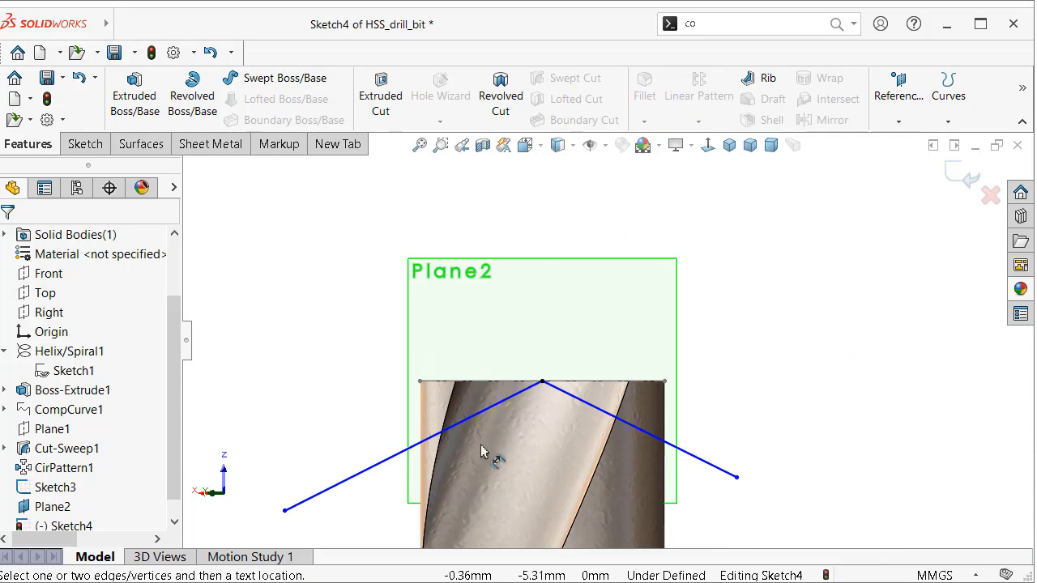
click(510, 409)
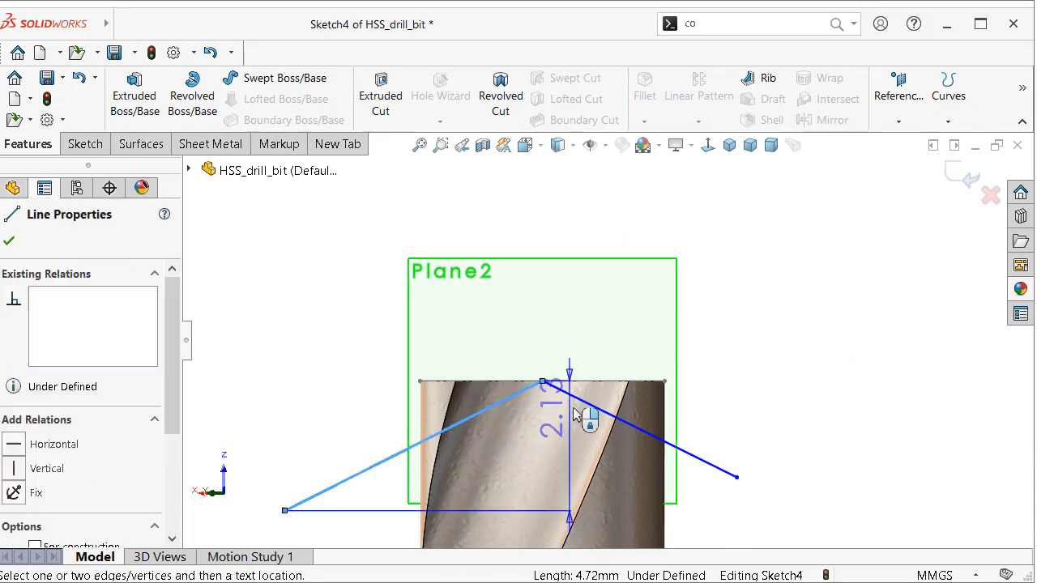
click(582, 410)
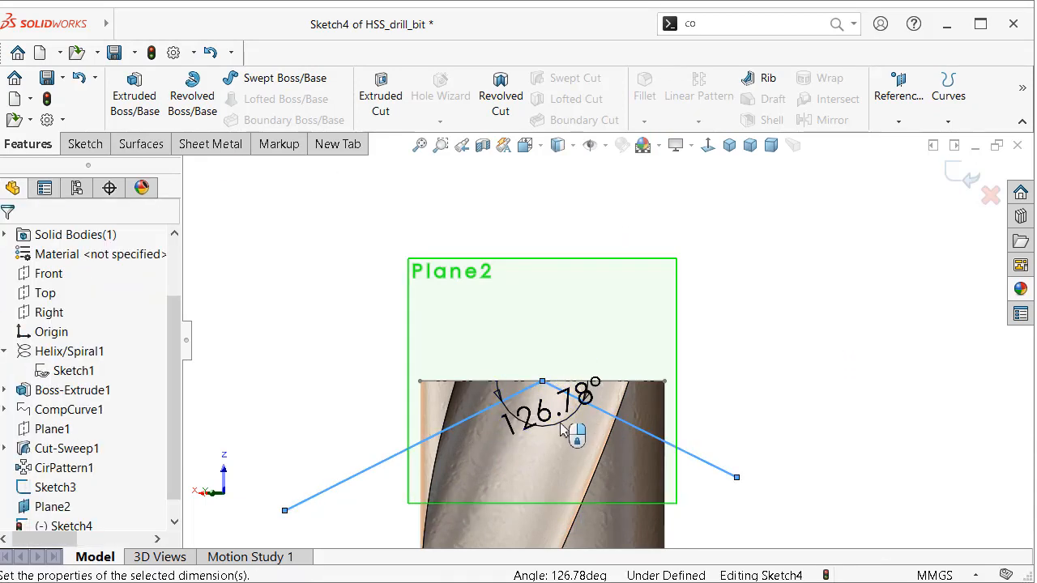
click(561, 430)
text(150)
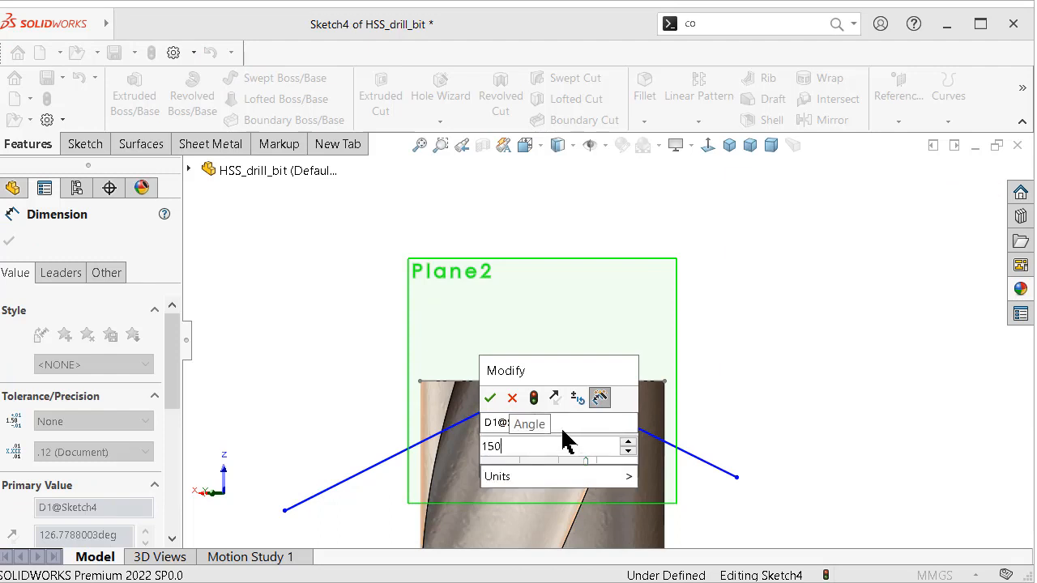
key(Return)
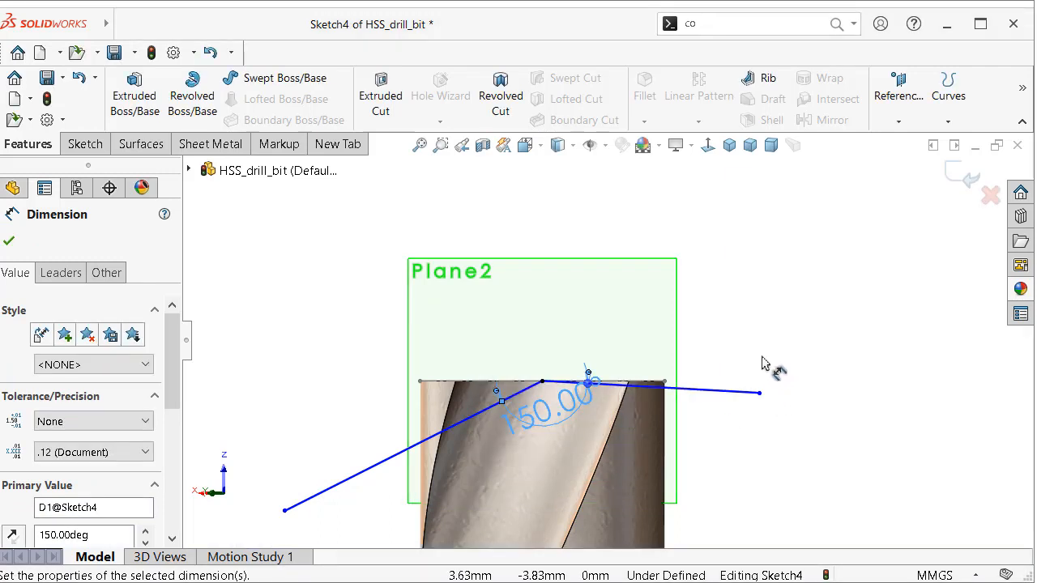
Make the two inclined lines equal in length and align their outer endpoints horizontally
click(750, 377)
click(743, 397)
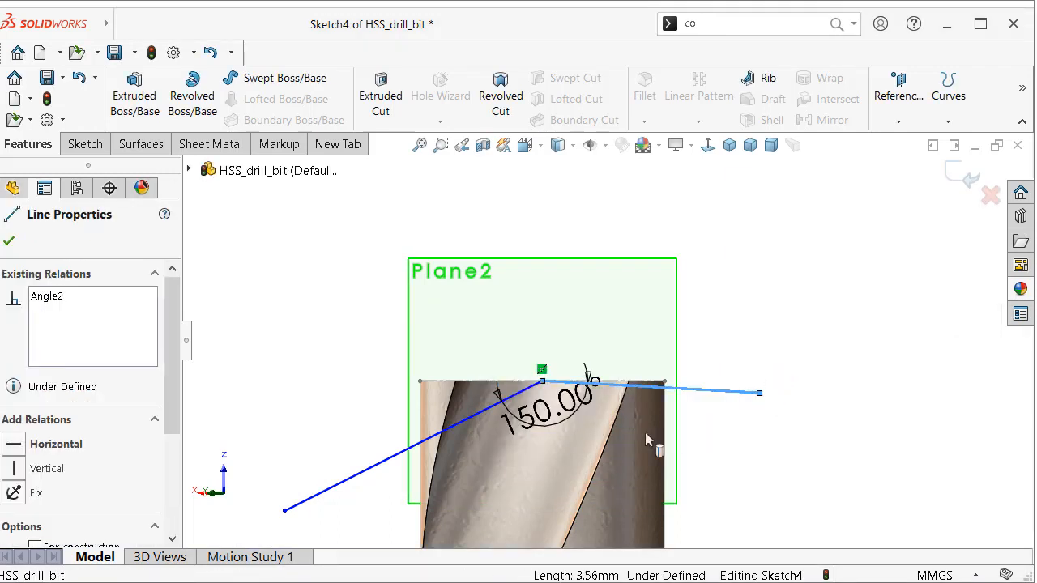
ctrl+click(567, 382)
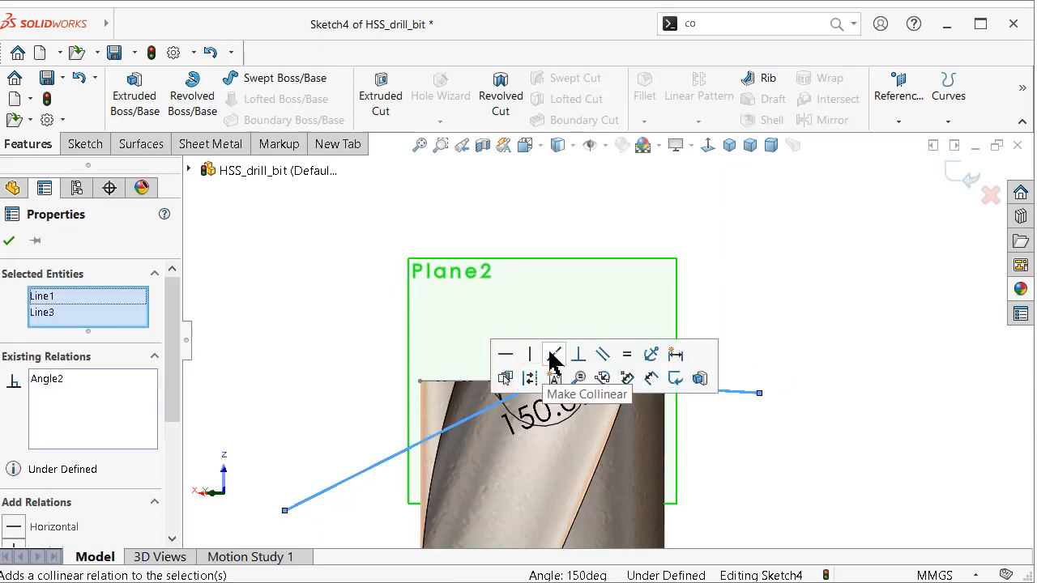
click(623, 359)
click(857, 409)
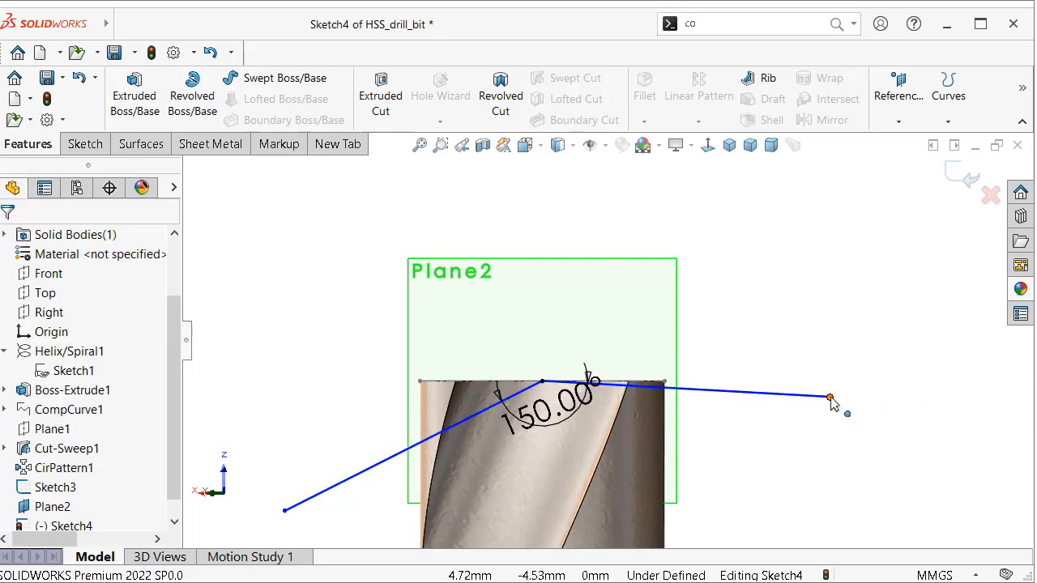
click(831, 398)
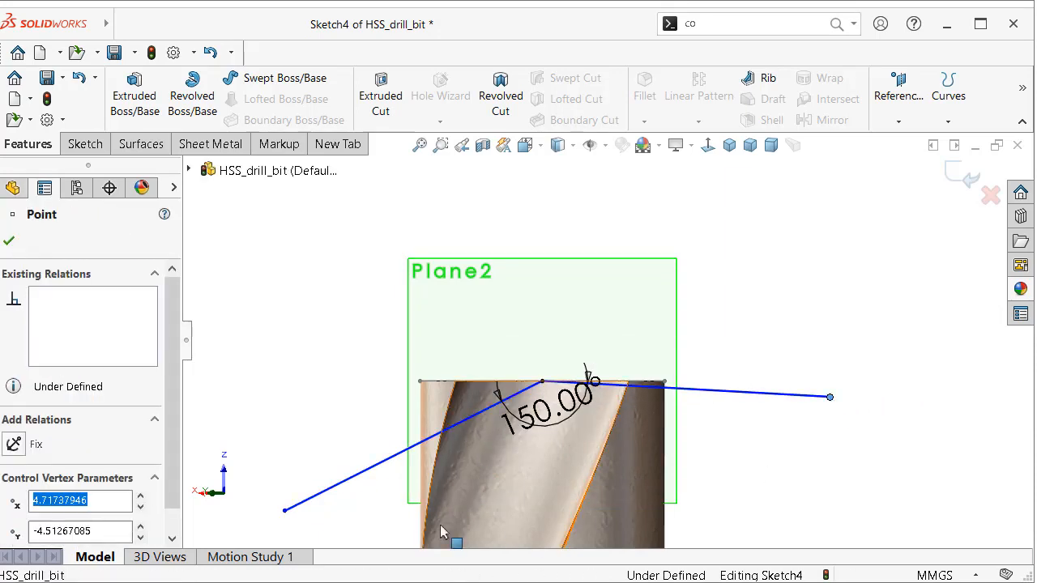
ctrl+click(285, 511)
click(335, 443)
click(316, 393)
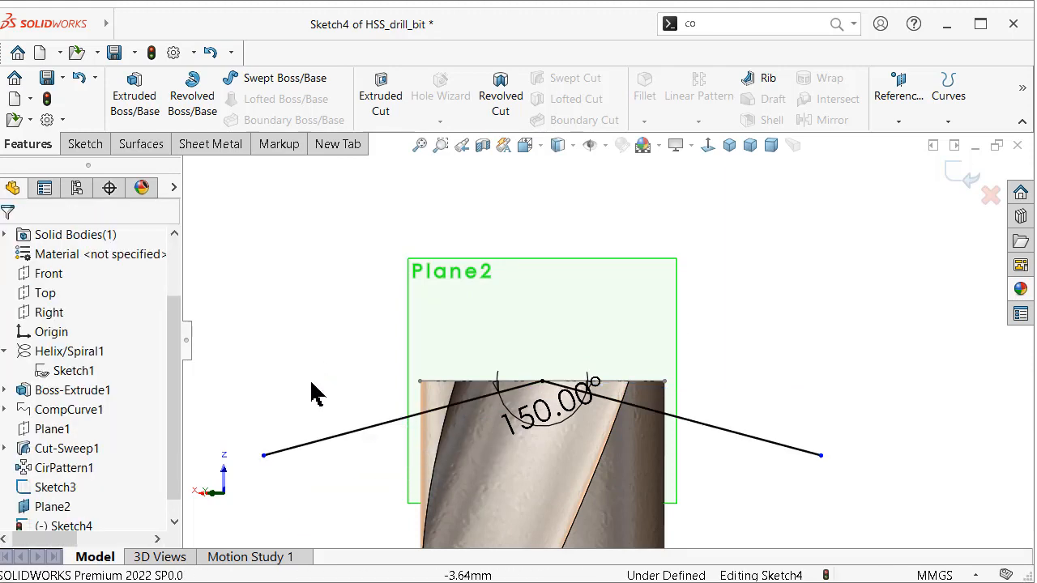
Dimension the horizontal distance from the apex to the outer end of one inclined line as 4 mm
scroll(813, 401, down, 1)
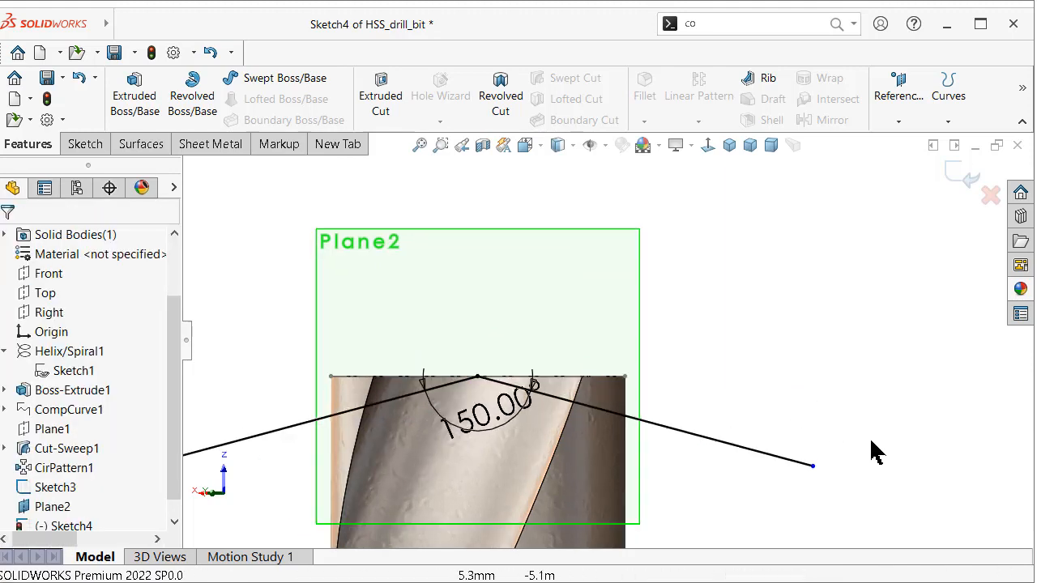
right_drag(871, 441, 878, 397)
click(735, 401)
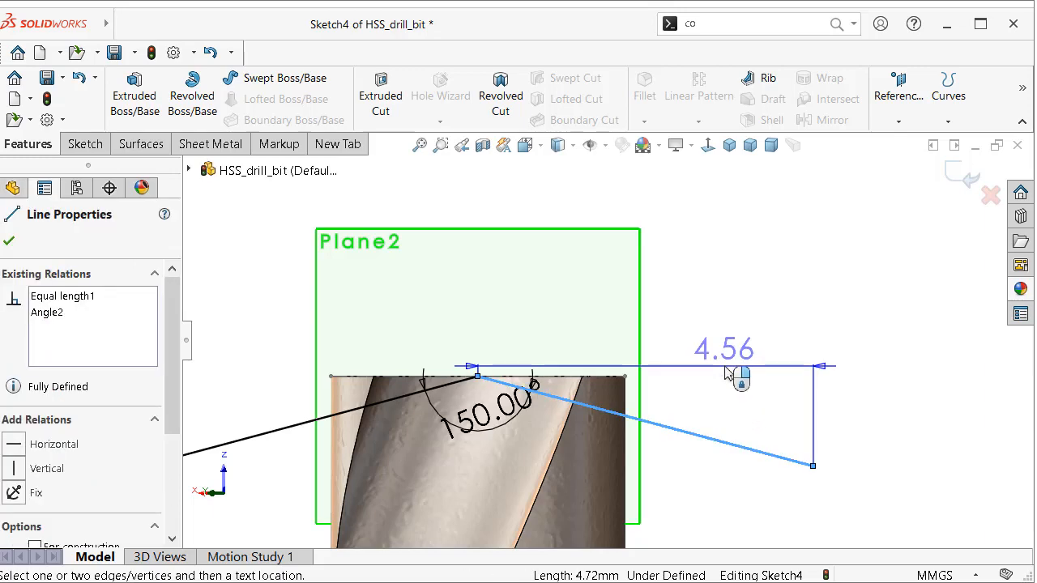
click(736, 369)
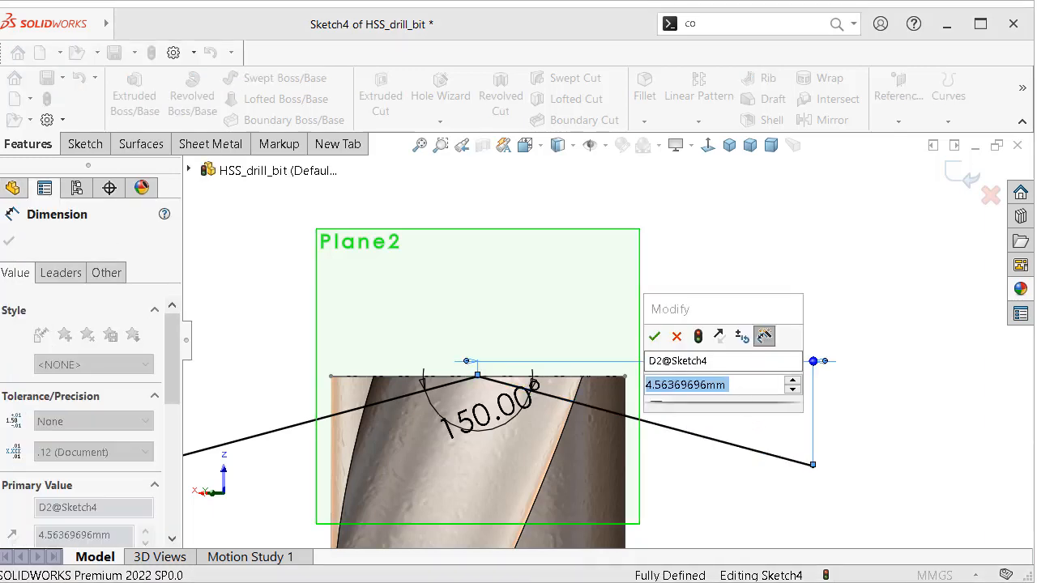
text(4)
key(Return)
click(887, 378)
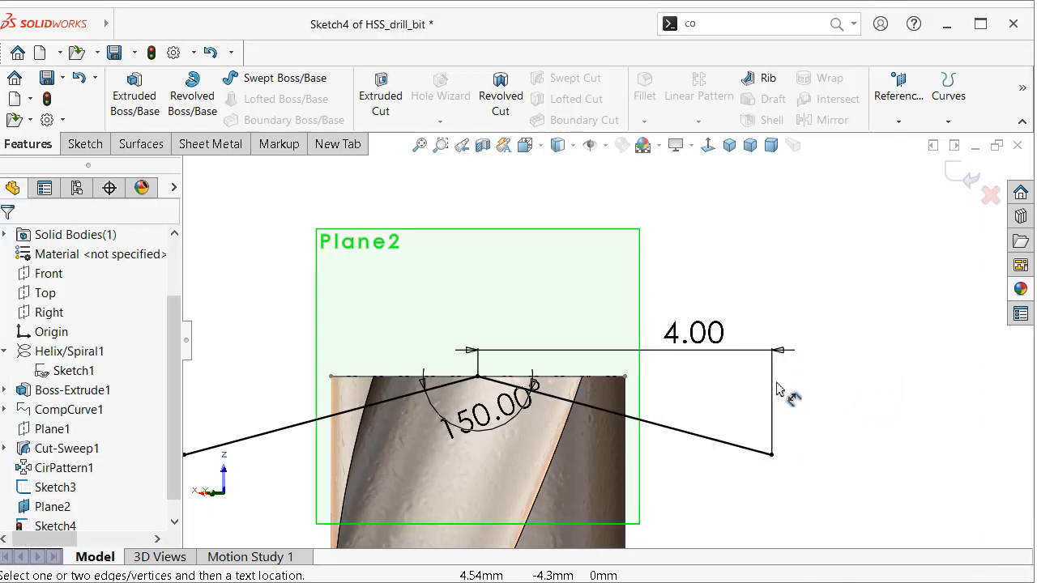
Cut-extrude the open V profile with Through All - Both, flipping the side to cut so material above the lines is removed
key(f)
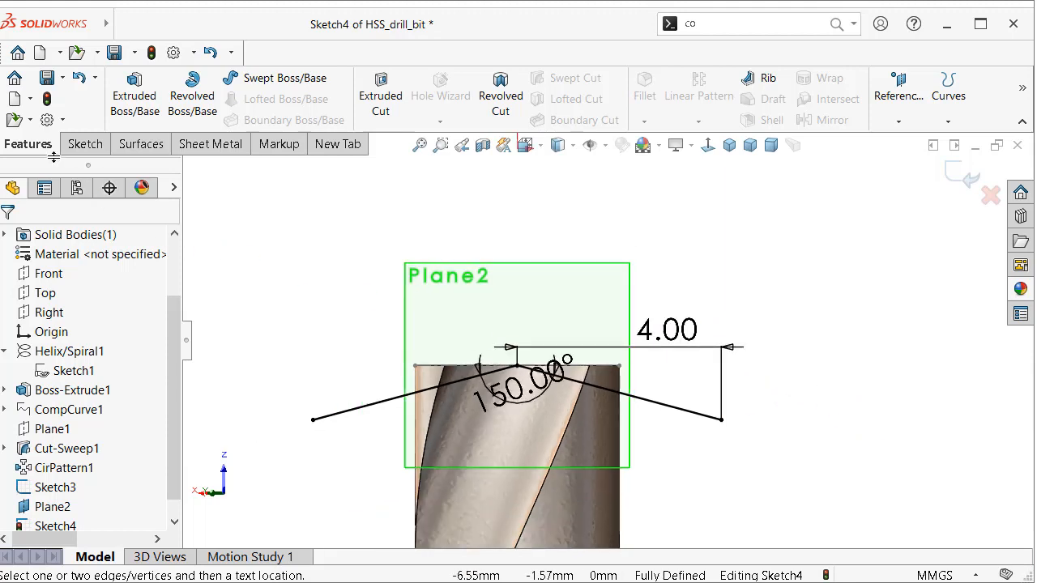
click(382, 112)
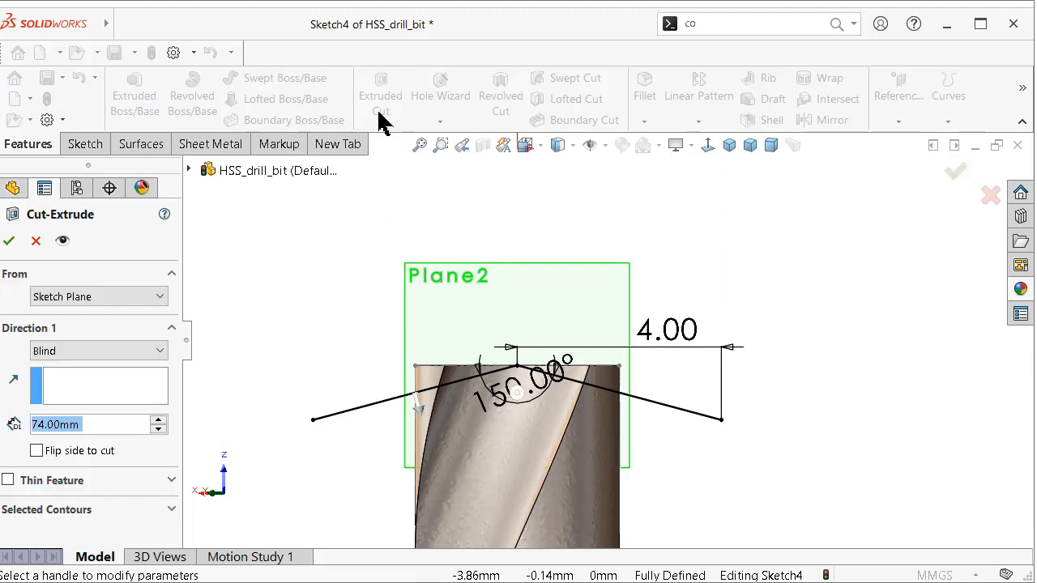
click(77, 350)
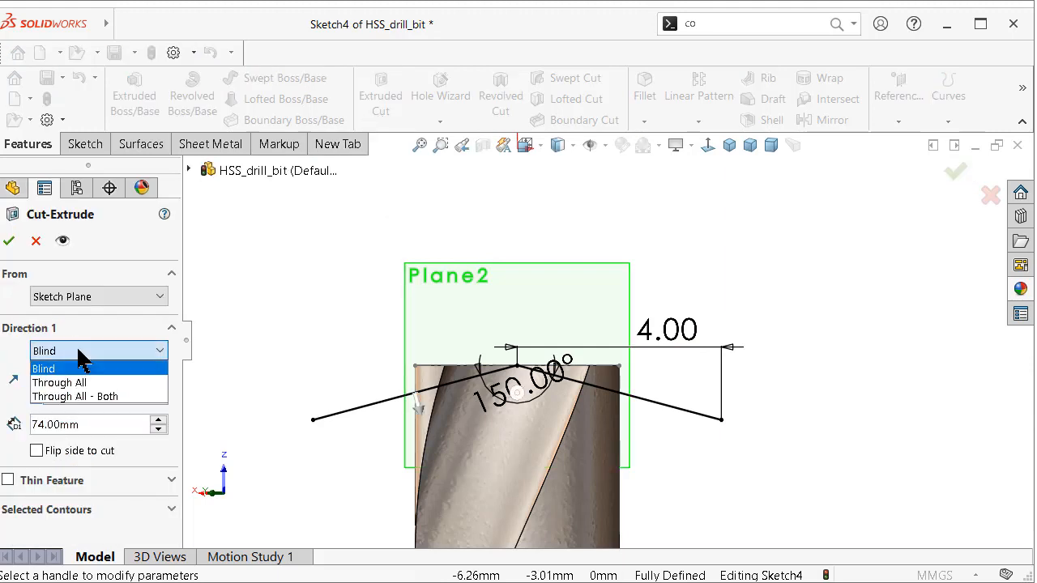
click(85, 395)
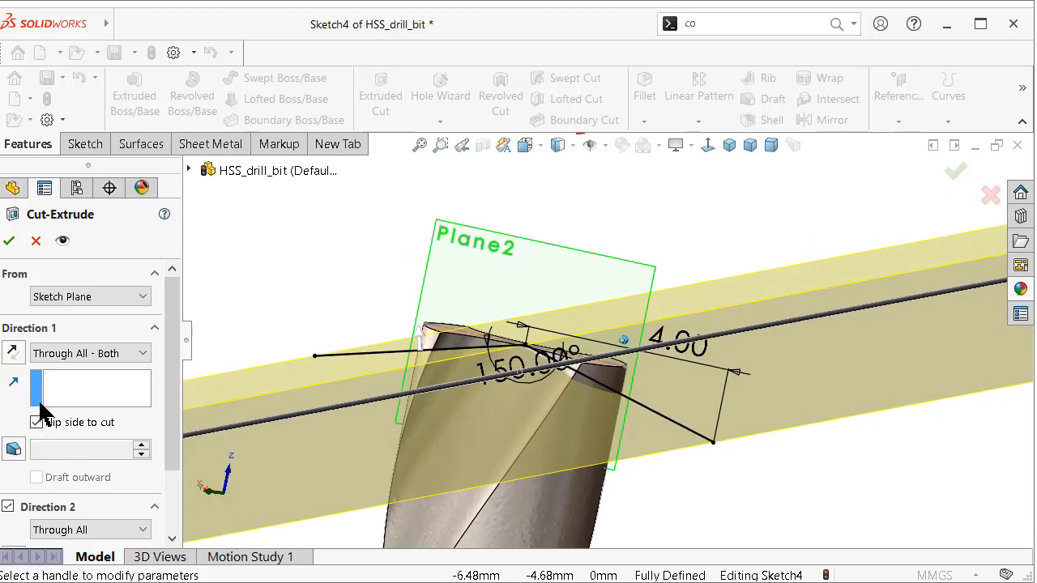
click(942, 178)
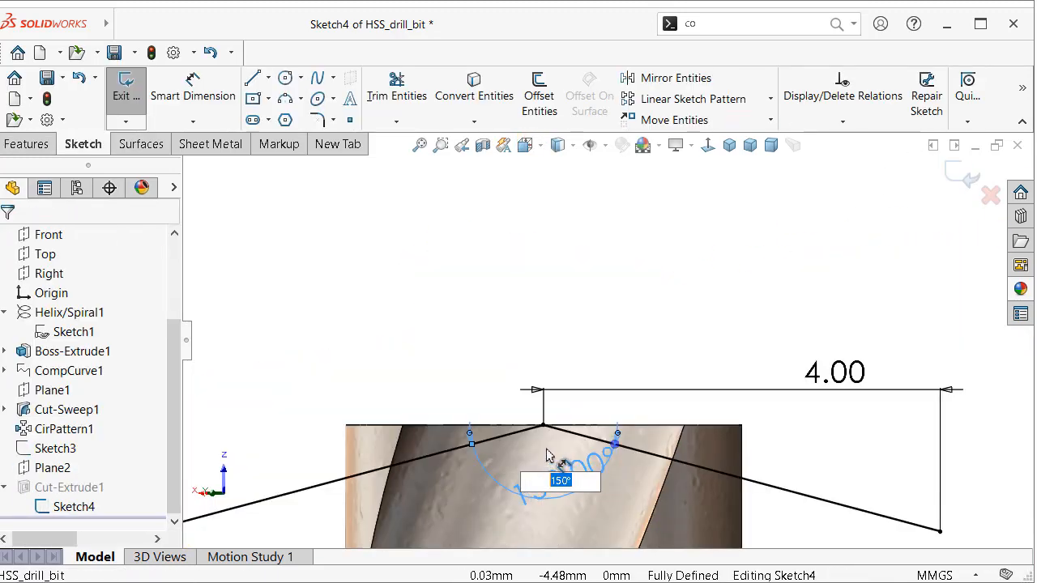
Change the angle between the cut sketch's two lines to 120° and rebuild the tip
key(Return)
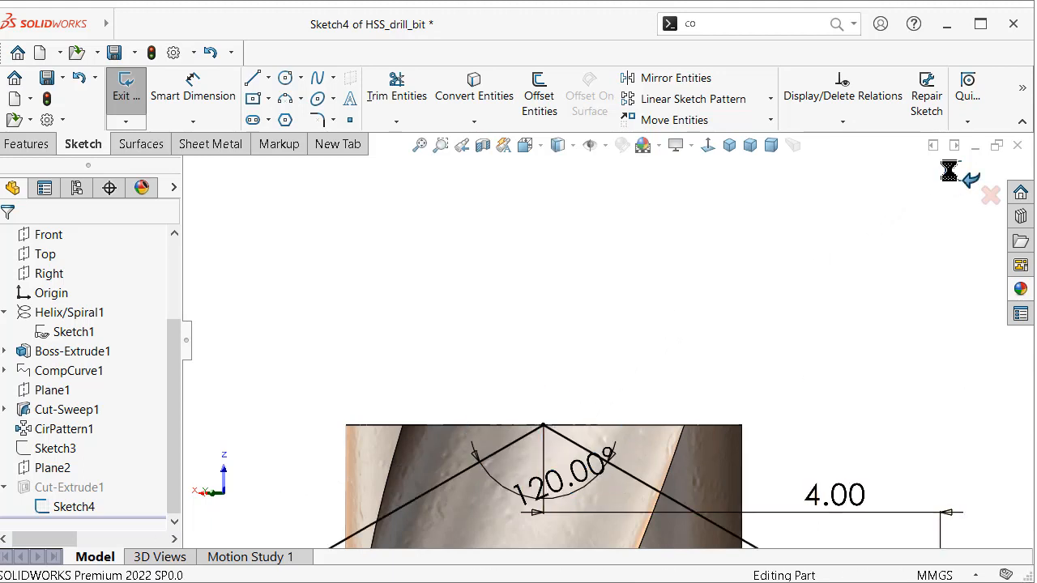
middle_drag(701, 321, 666, 328)
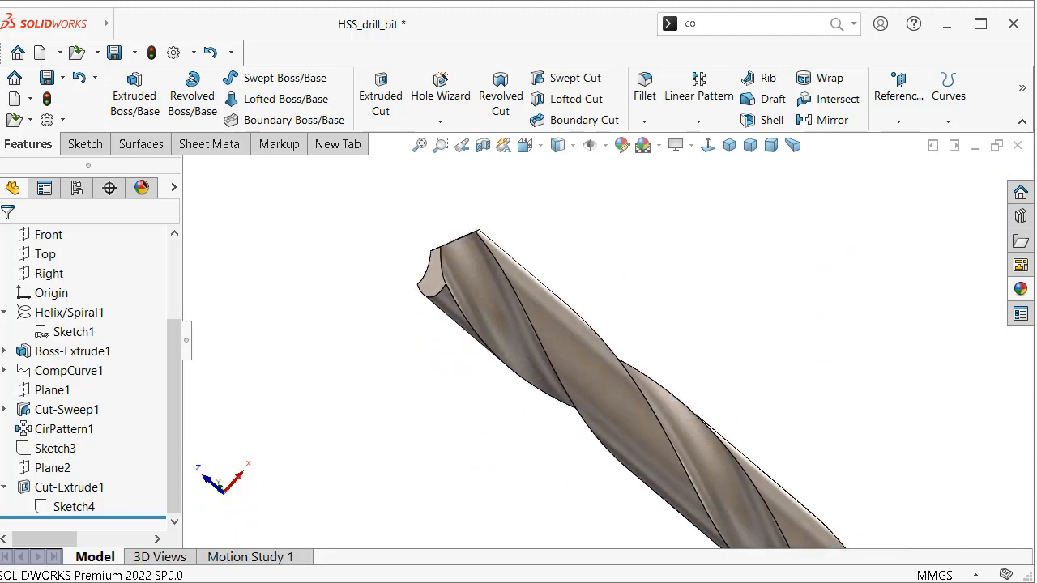
Inspect the drill bit's flutes and shank in perspective, shaded without edges and with the feature tree collapsed, and restore the shaded-with-edges display
click(191, 340)
middle_drag(679, 213, 577, 204)
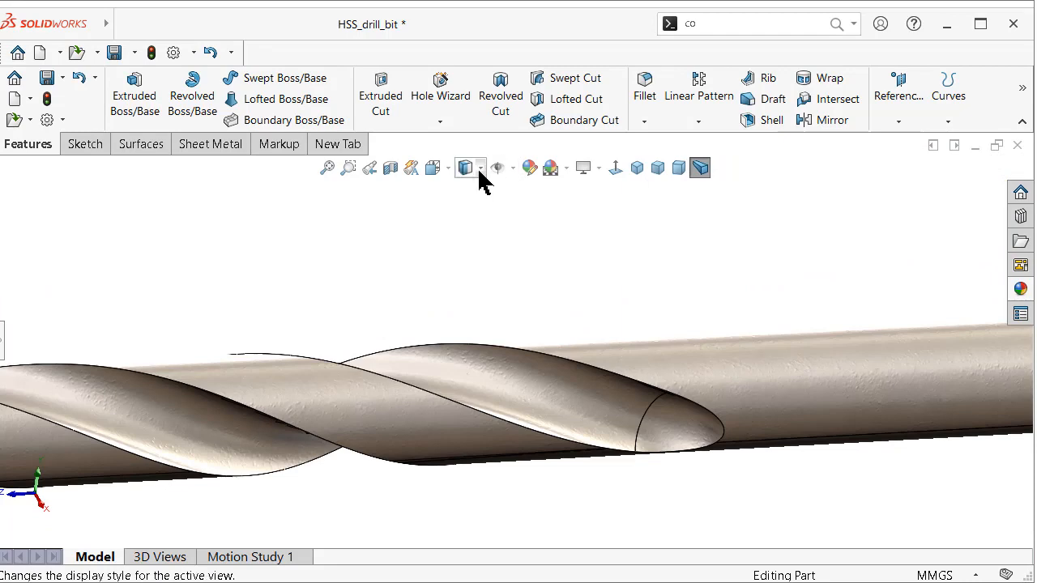
click(480, 170)
click(470, 211)
middle_drag(507, 328, 506, 353)
scroll(491, 472, up, 5)
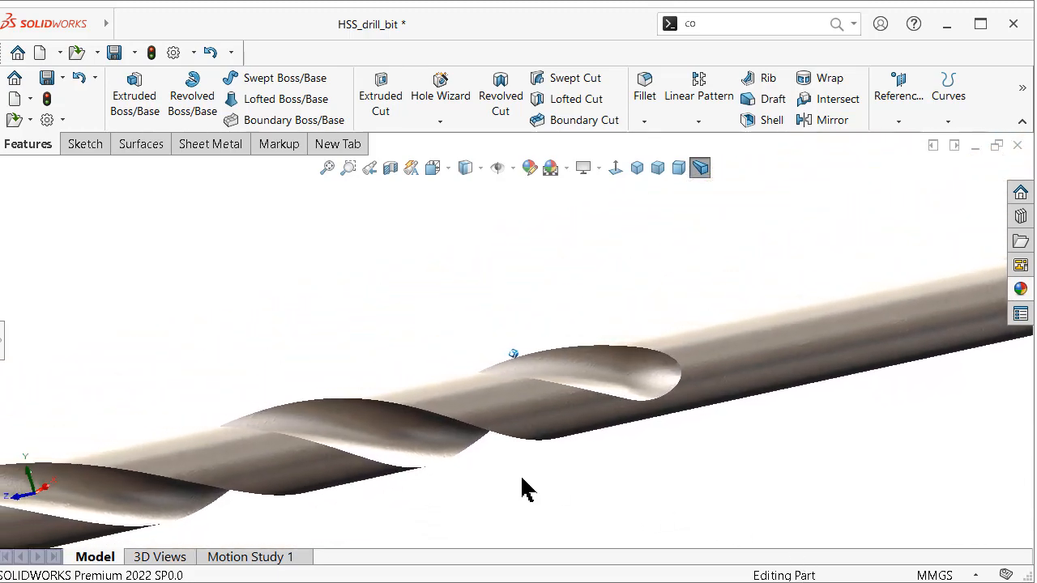
middle_drag(568, 347, 609, 364)
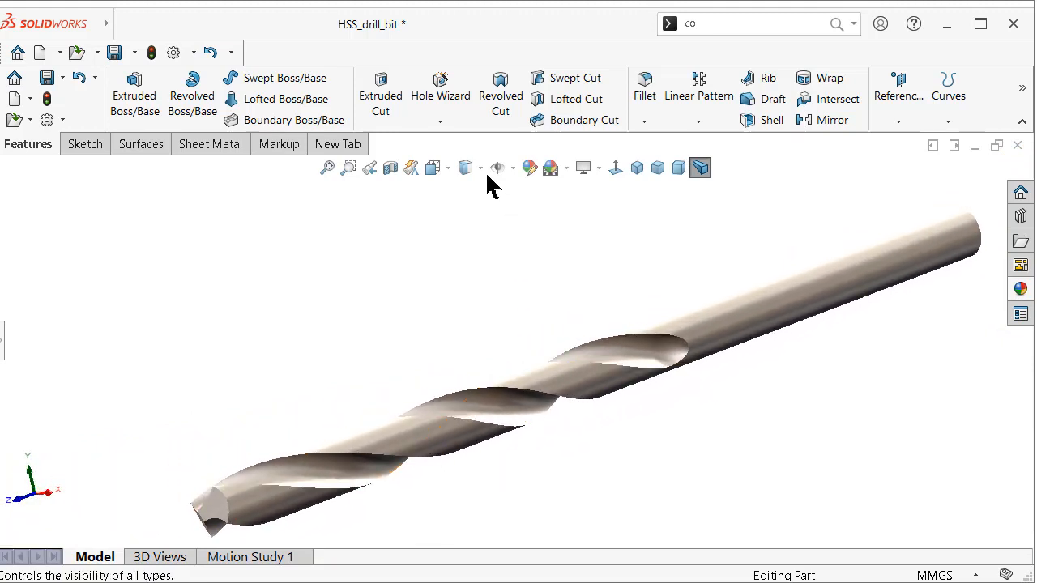
click(470, 197)
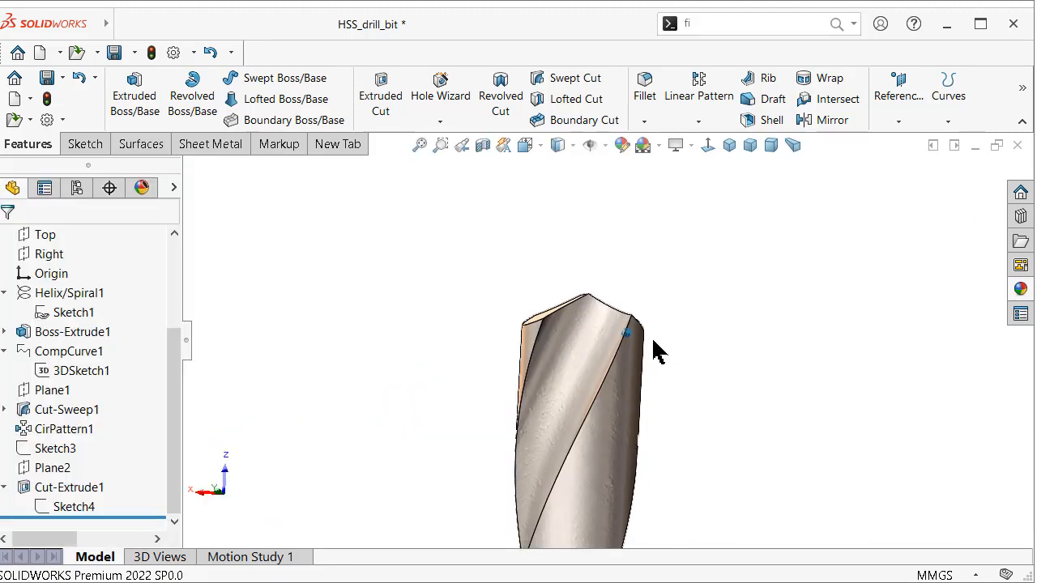
Examine the pointed tip up close, and show the whole drill bit in perspective with the feature tree collapsed
scroll(725, 341, down, 5)
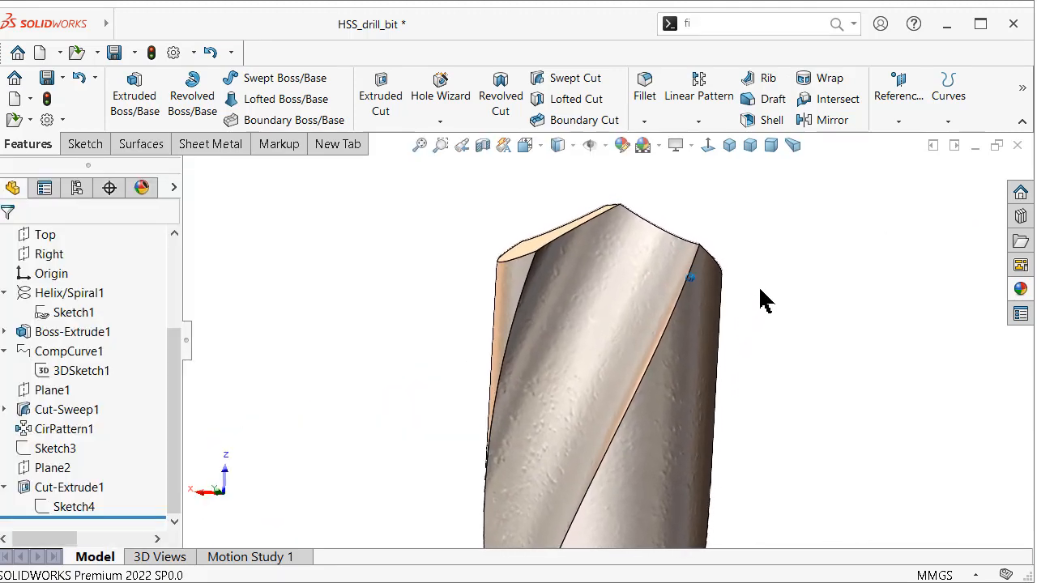
mouse_move(759, 288)
middle_down()
mouse_move(861, 301)
mouse_move(809, 304)
mouse_move(791, 294)
middle_up()
scroll(831, 303, up, 5)
scroll(808, 304, up, 3)
click(187, 344)
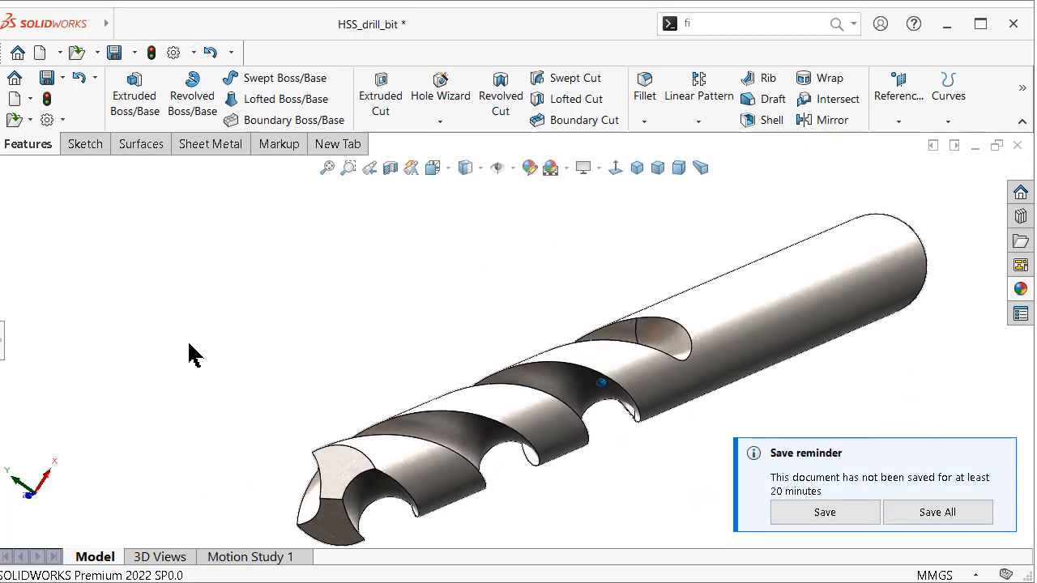
click(700, 168)
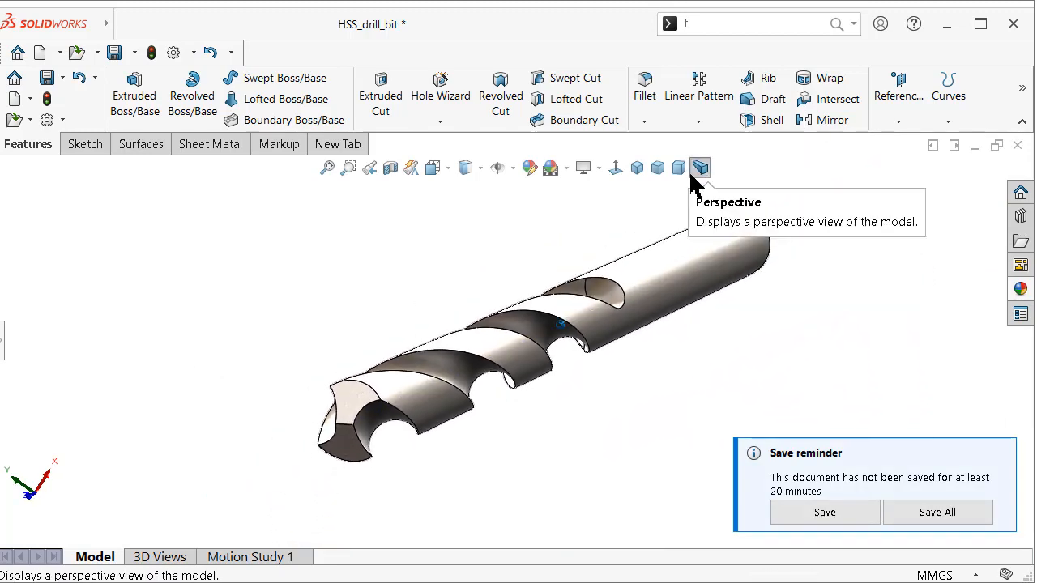
middle_drag(682, 184, 672, 424)
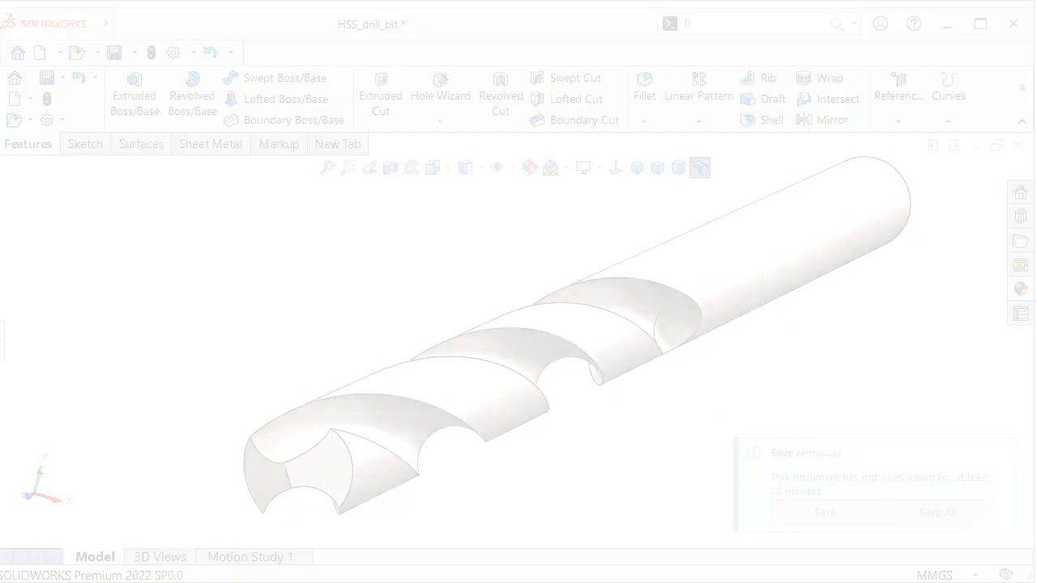